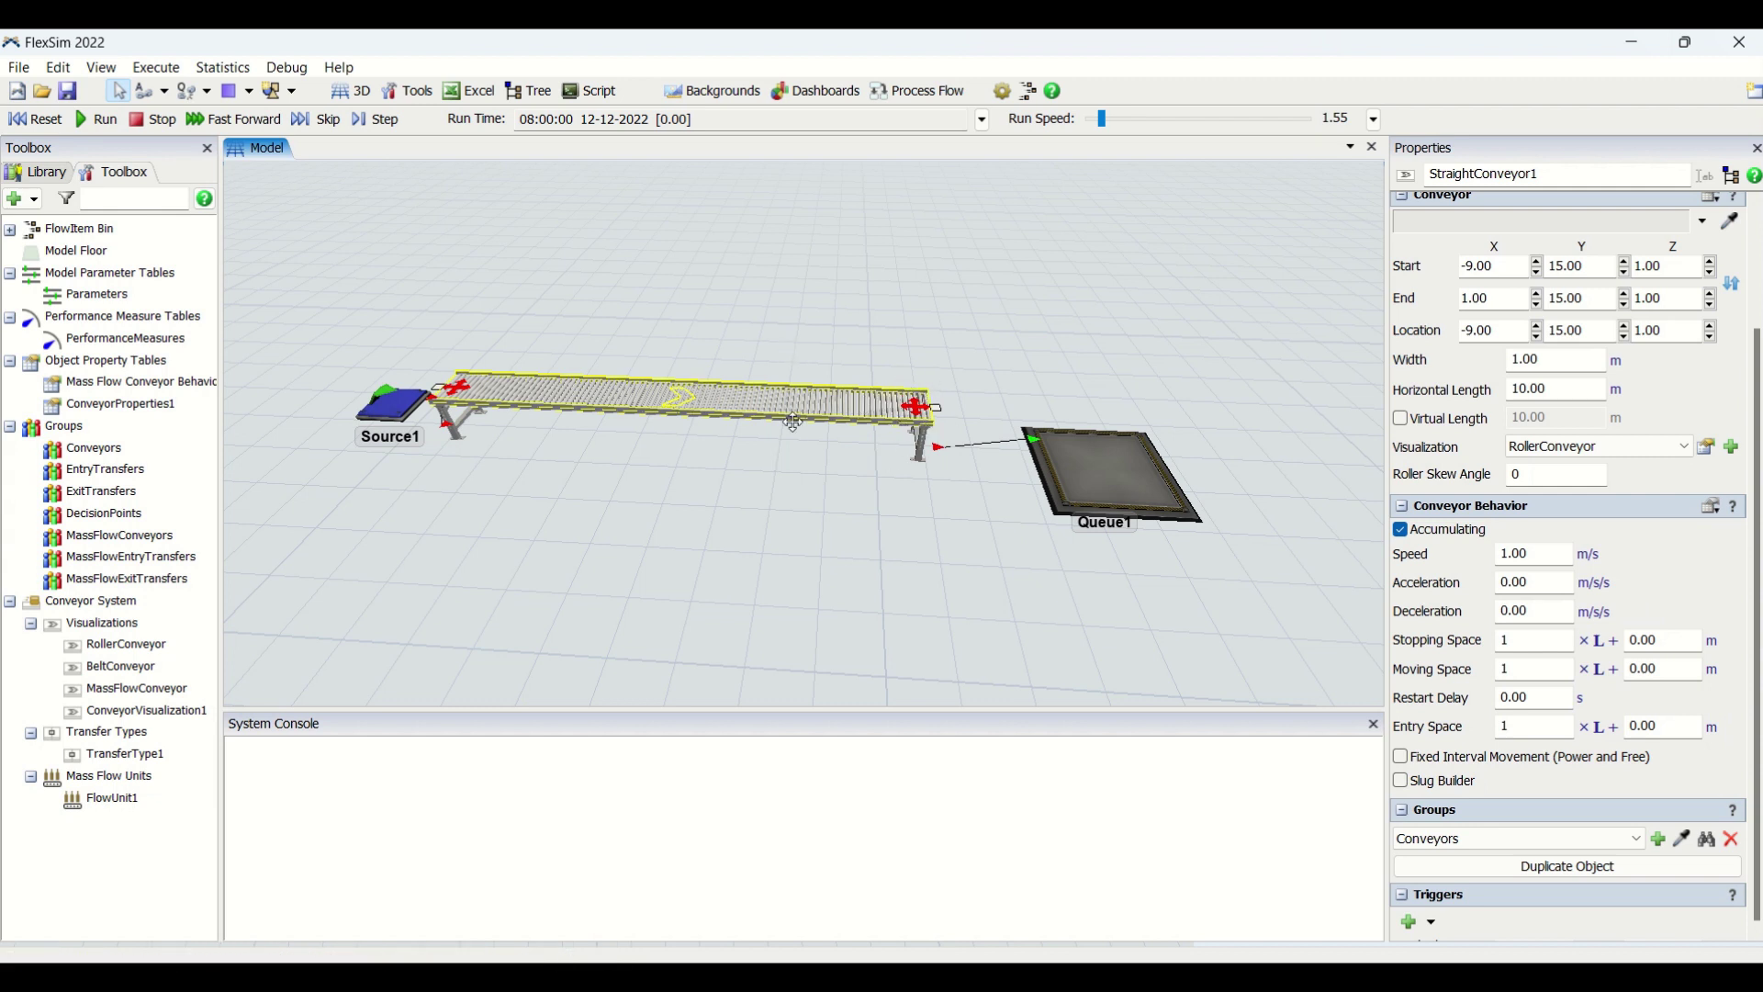
Review the queue's maximum content setting
{"action": "left_click", "coordinate": [1114, 501]}
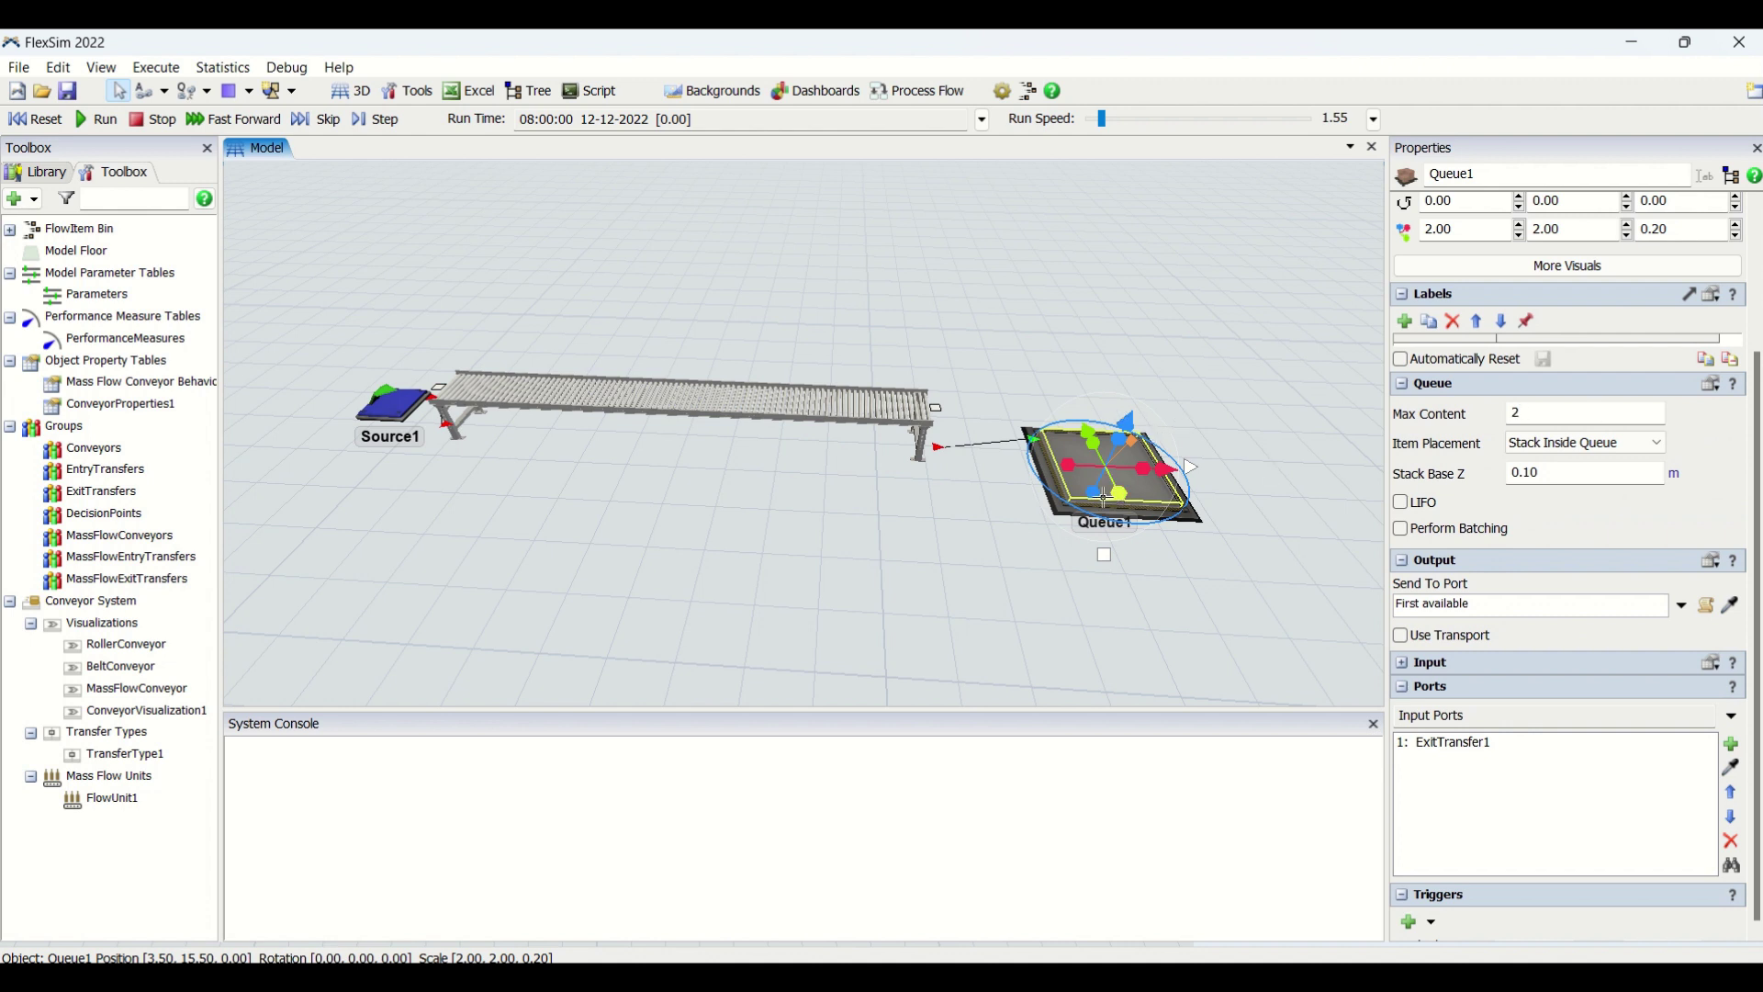
{"action": "left_click", "coordinate": [1546, 417]}
{"action": "left_click", "coordinate": [972, 554]}
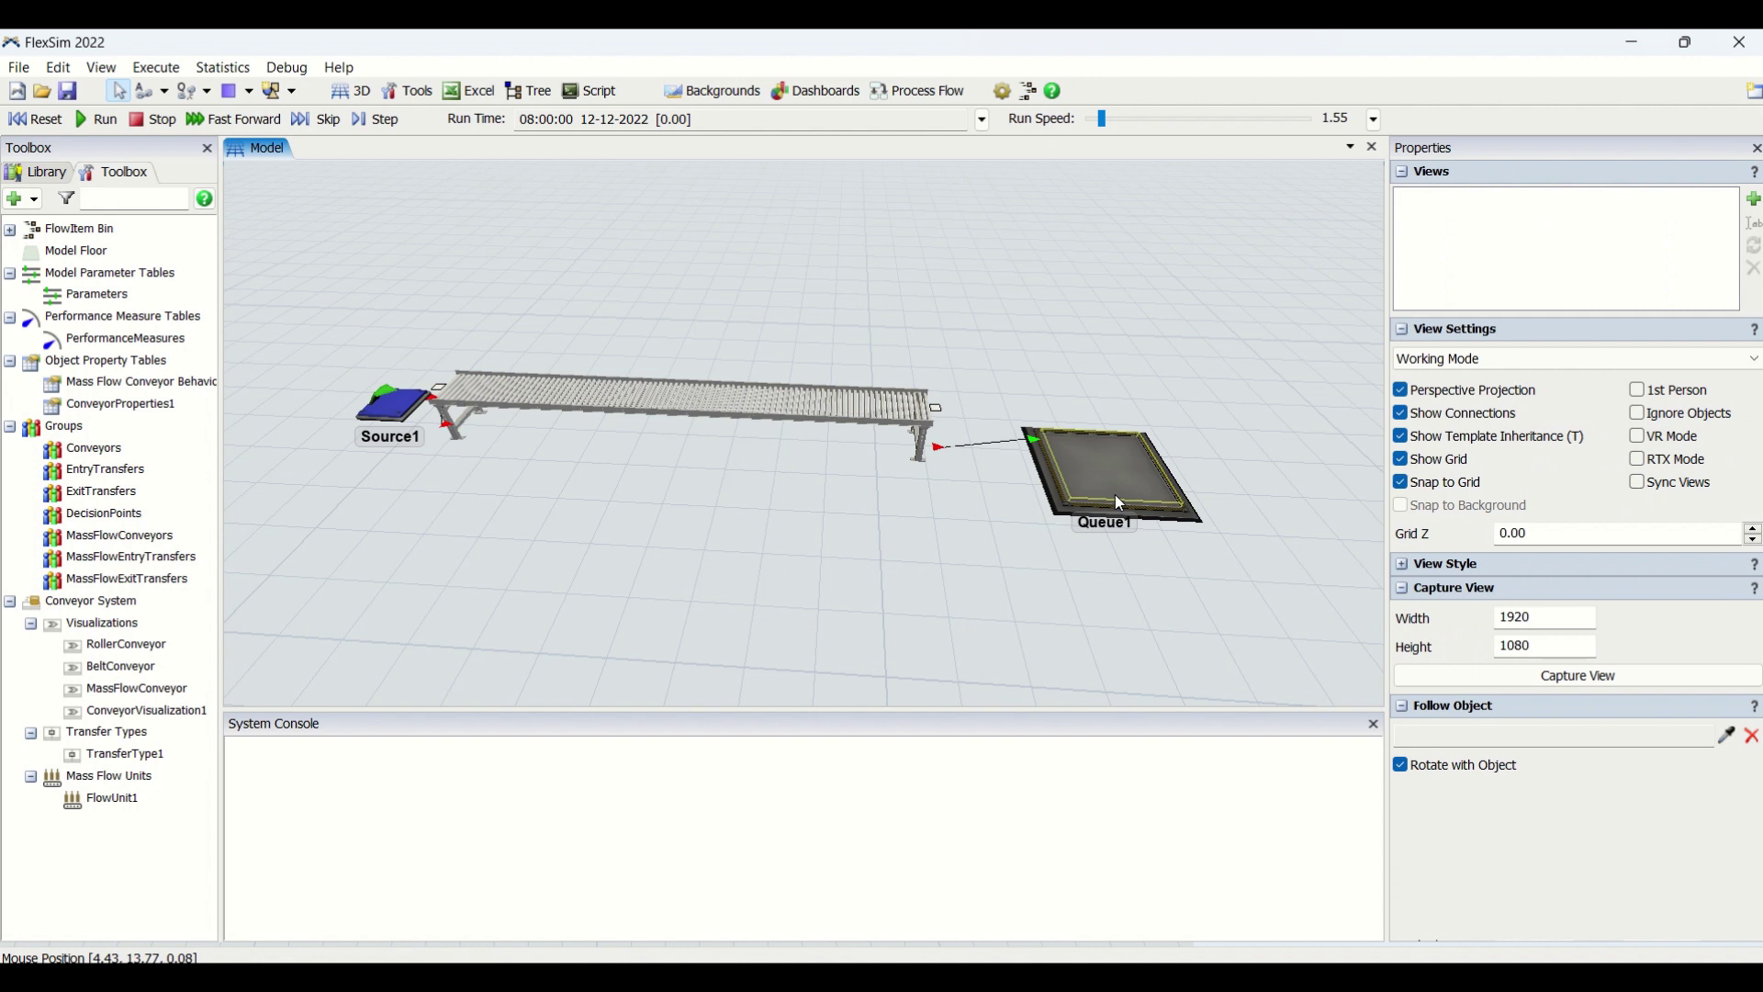
Set the straight conveyor's stopping space offset to 2 m and its moving and entry space offsets to 3 m, and run the simulation before resetting it
{"action": "left_click", "coordinate": [879, 408]}
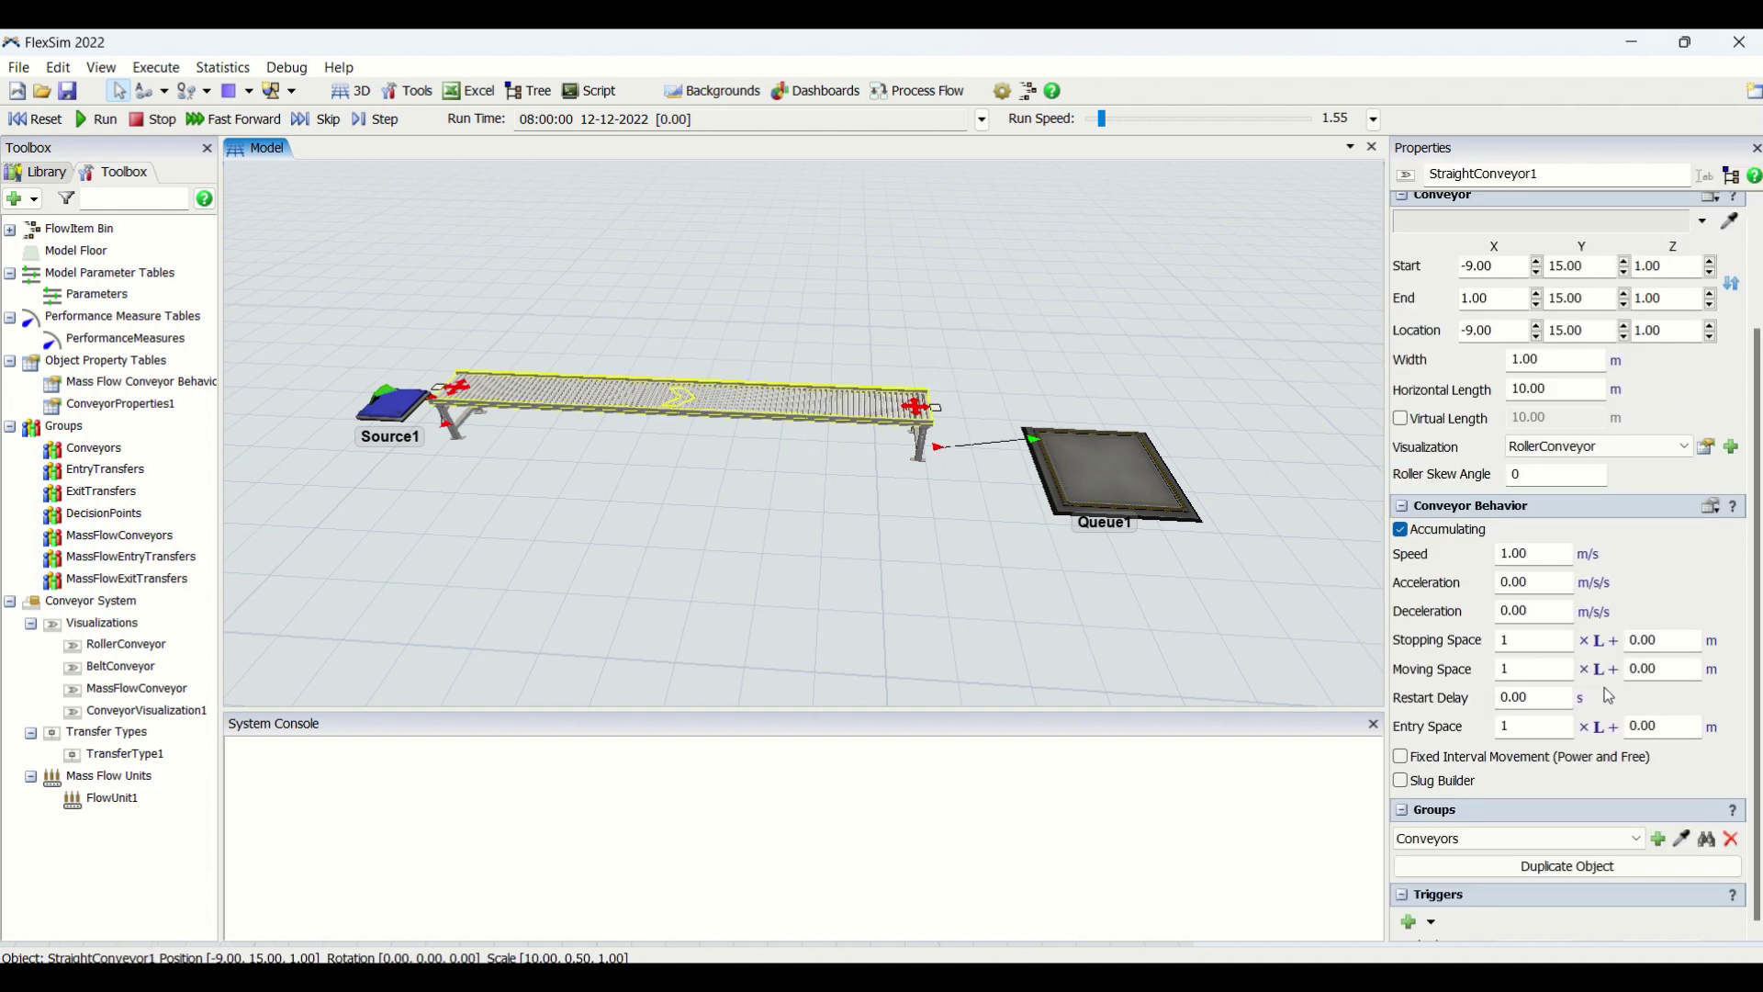
{"action": "left_click", "coordinate": [1653, 639]}
{"action": "type", "text": "2"}
{"action": "left_click", "coordinate": [1676, 671]}
{"action": "type", "text": "3"}
{"action": "key", "text": "Tab"}
{"action": "type", "text": "3"}
{"action": "left_click", "coordinate": [97, 121]}
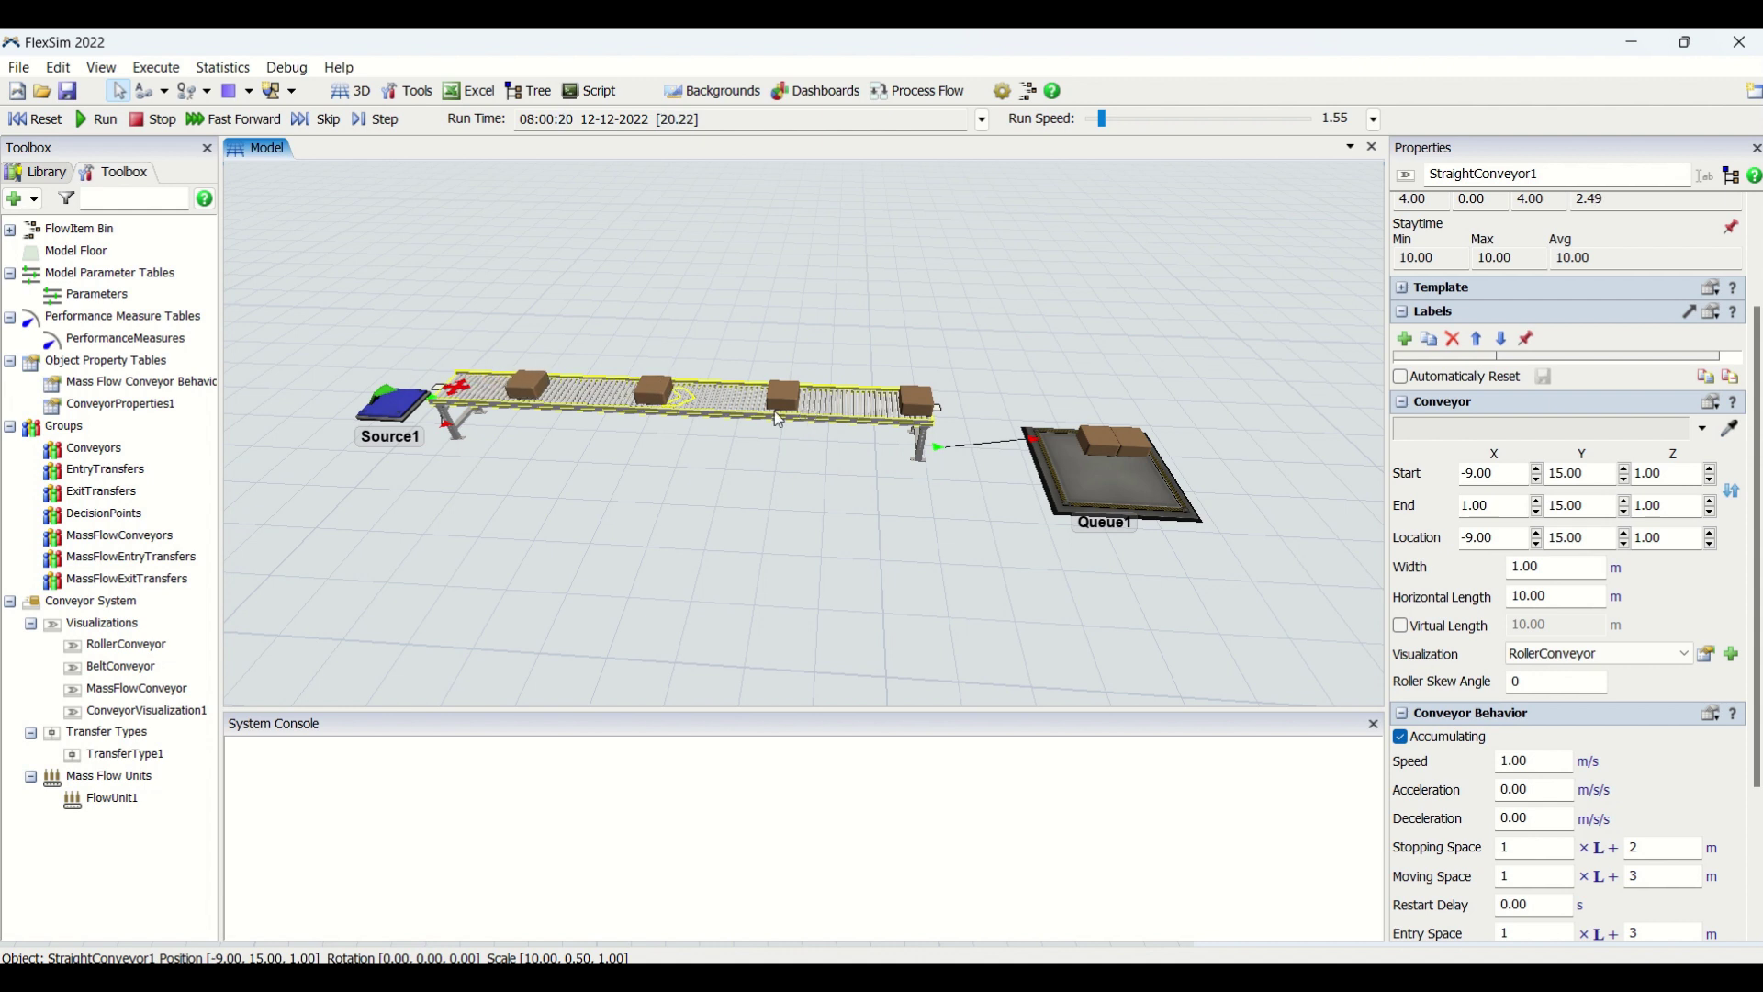
{"action": "left_click", "coordinate": [37, 120]}
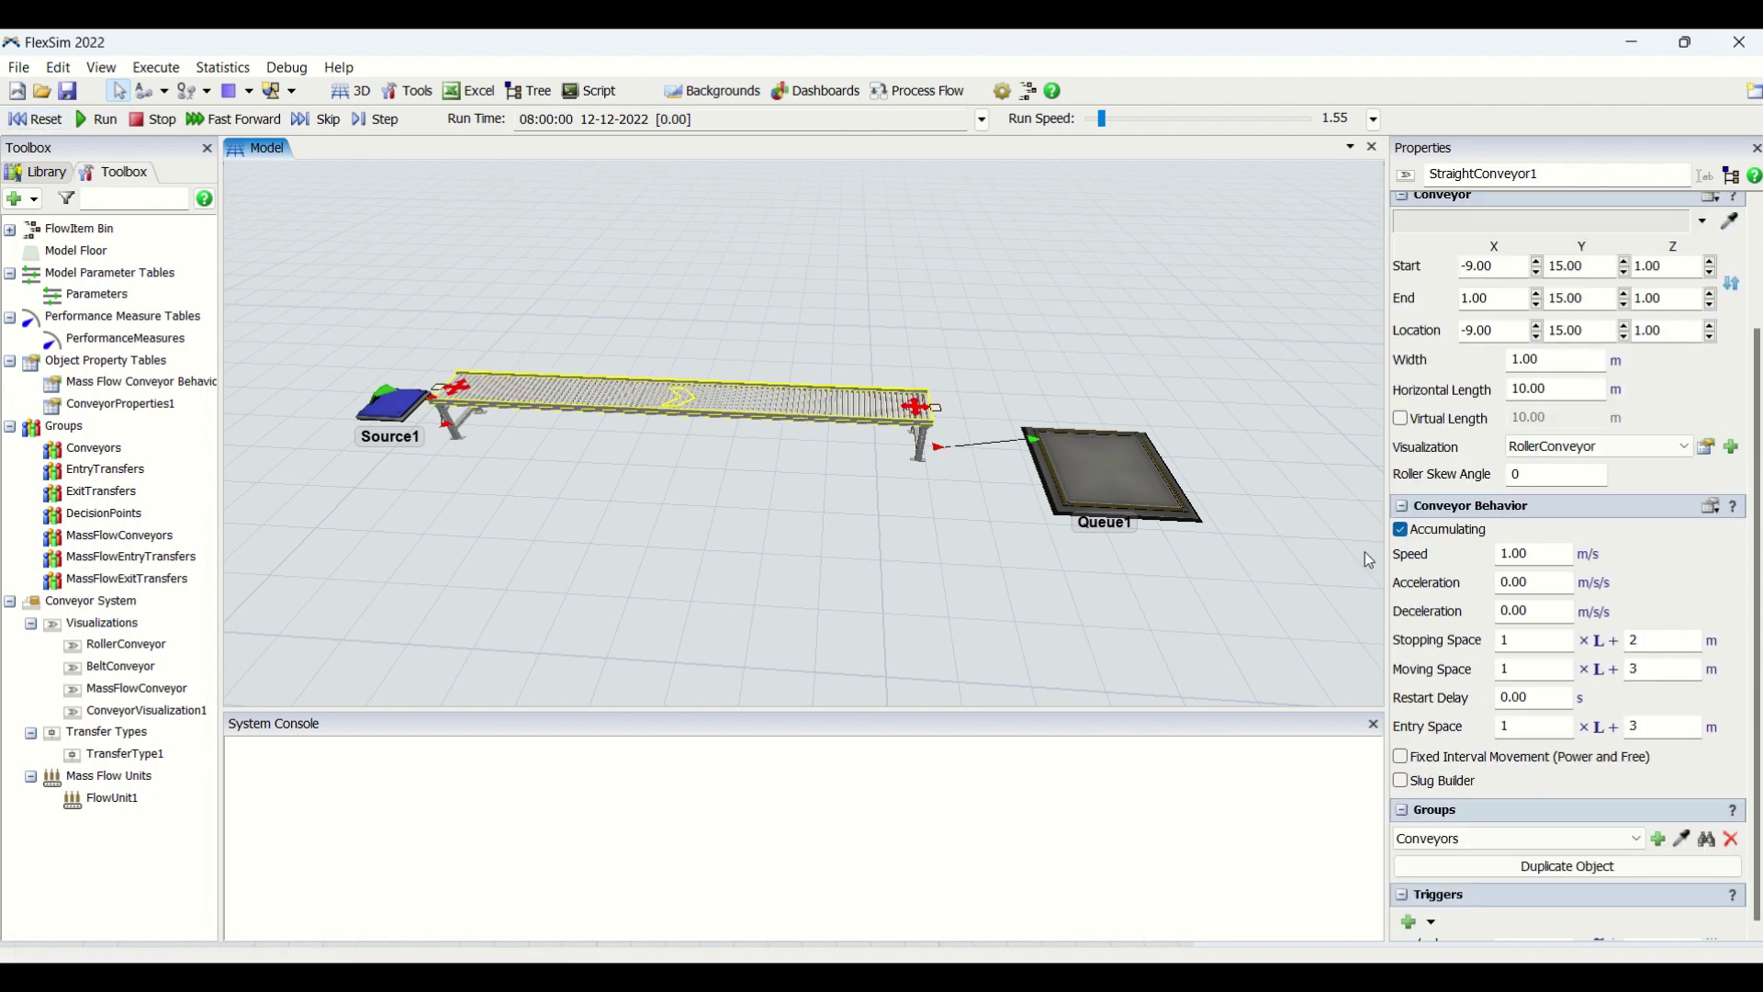
Try to set the conveyor's moving and entry space offsets to 0 m, leaving the stopping space alone, and reset the model
{"action": "left_click", "coordinate": [1642, 640]}
{"action": "left_click", "coordinate": [1648, 669]}
{"action": "type", "text": "0"}
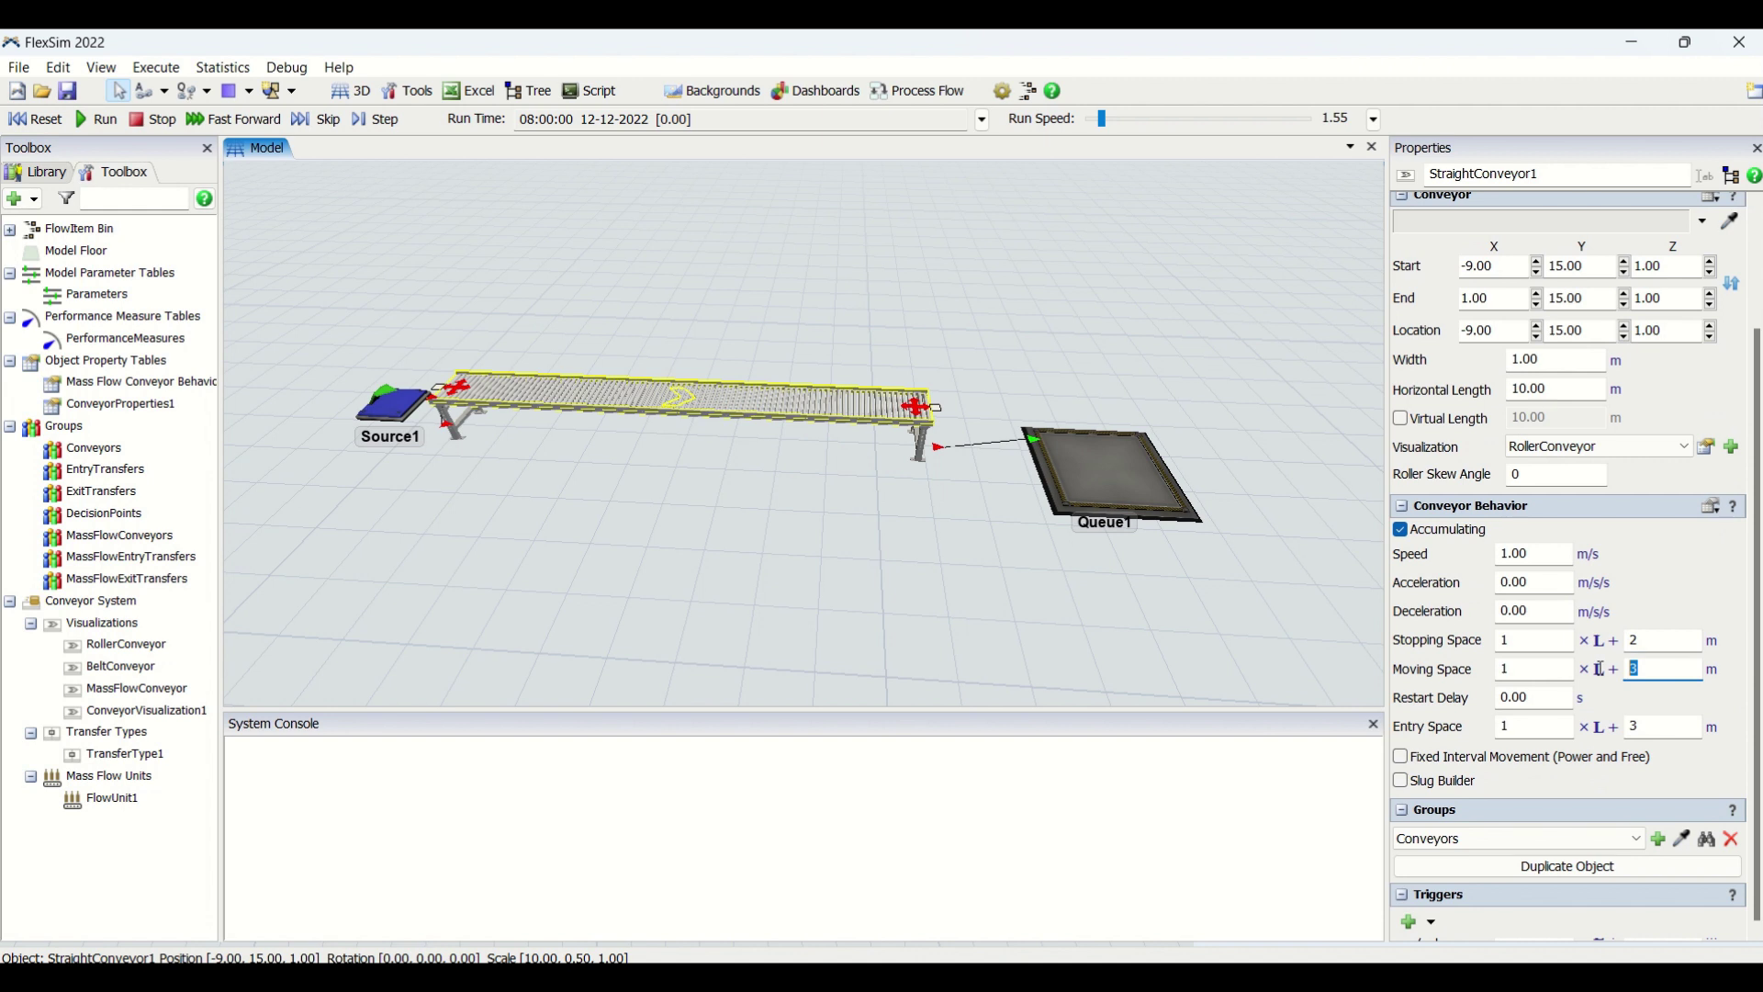
{"action": "left_click", "coordinate": [1668, 724]}
{"action": "left_click", "coordinate": [35, 119]}
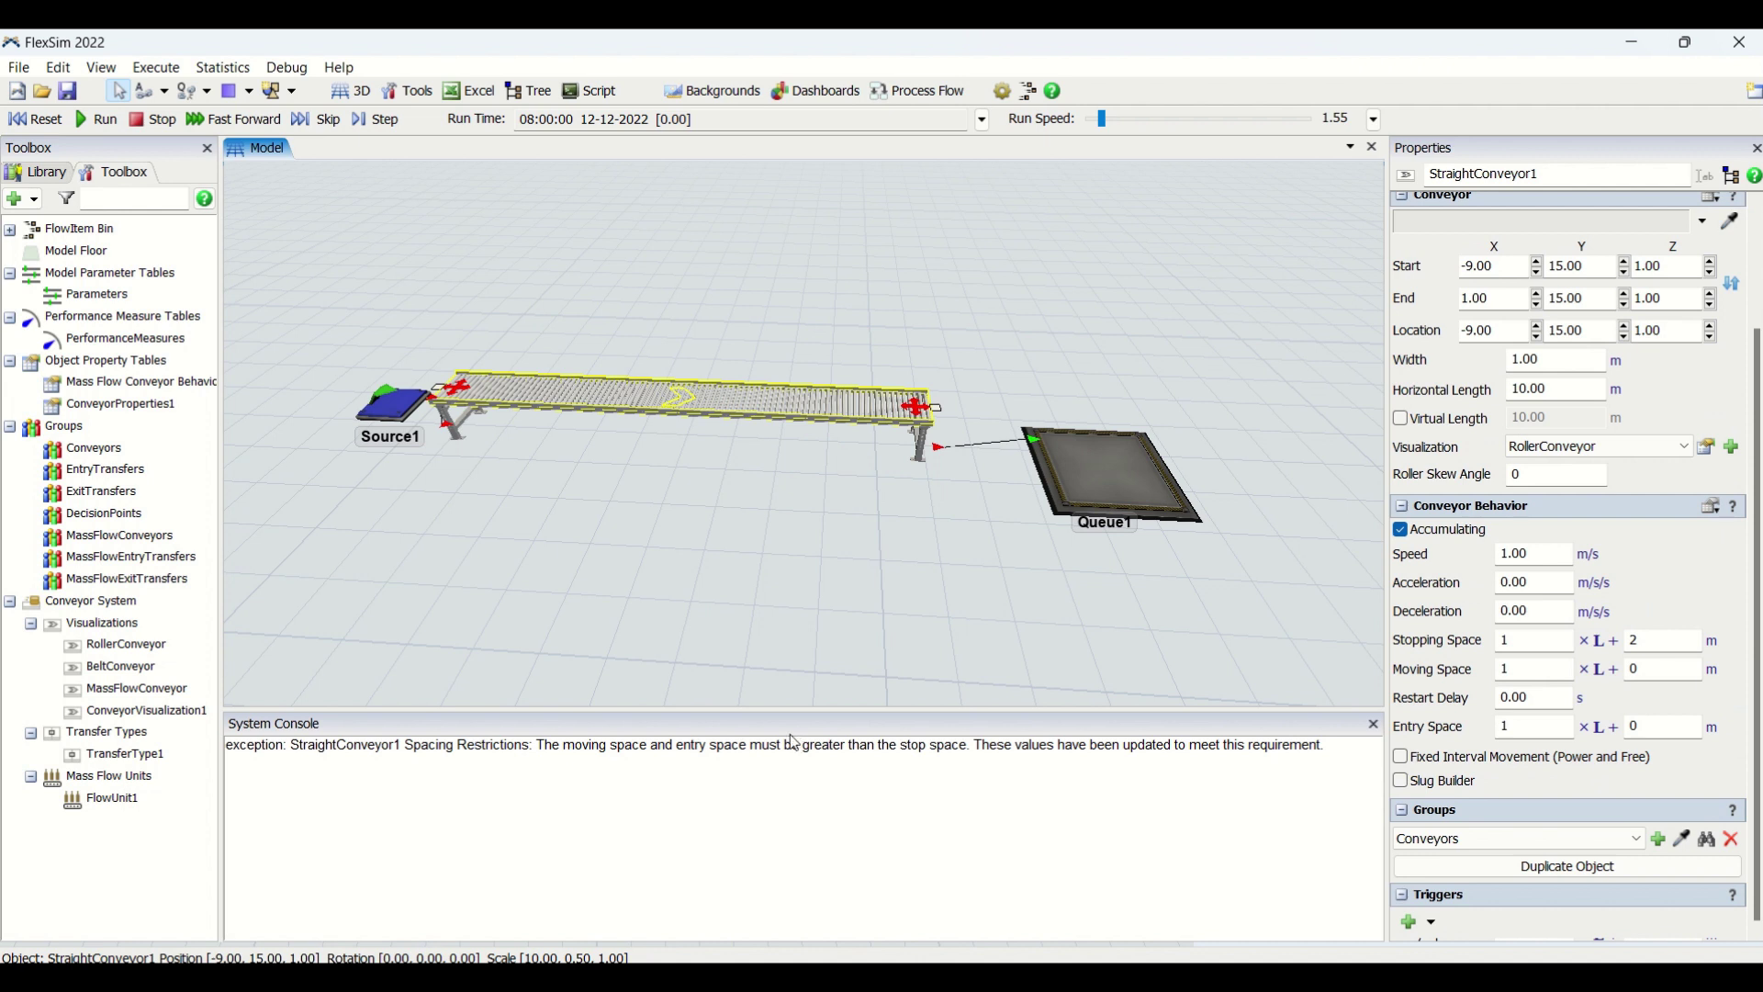
Read the spacing restriction message in the console and check the conveyor's moving and entry space offsets
{"action": "left_click_drag", "start_coordinate": [530, 747], "coordinate": [956, 744]}
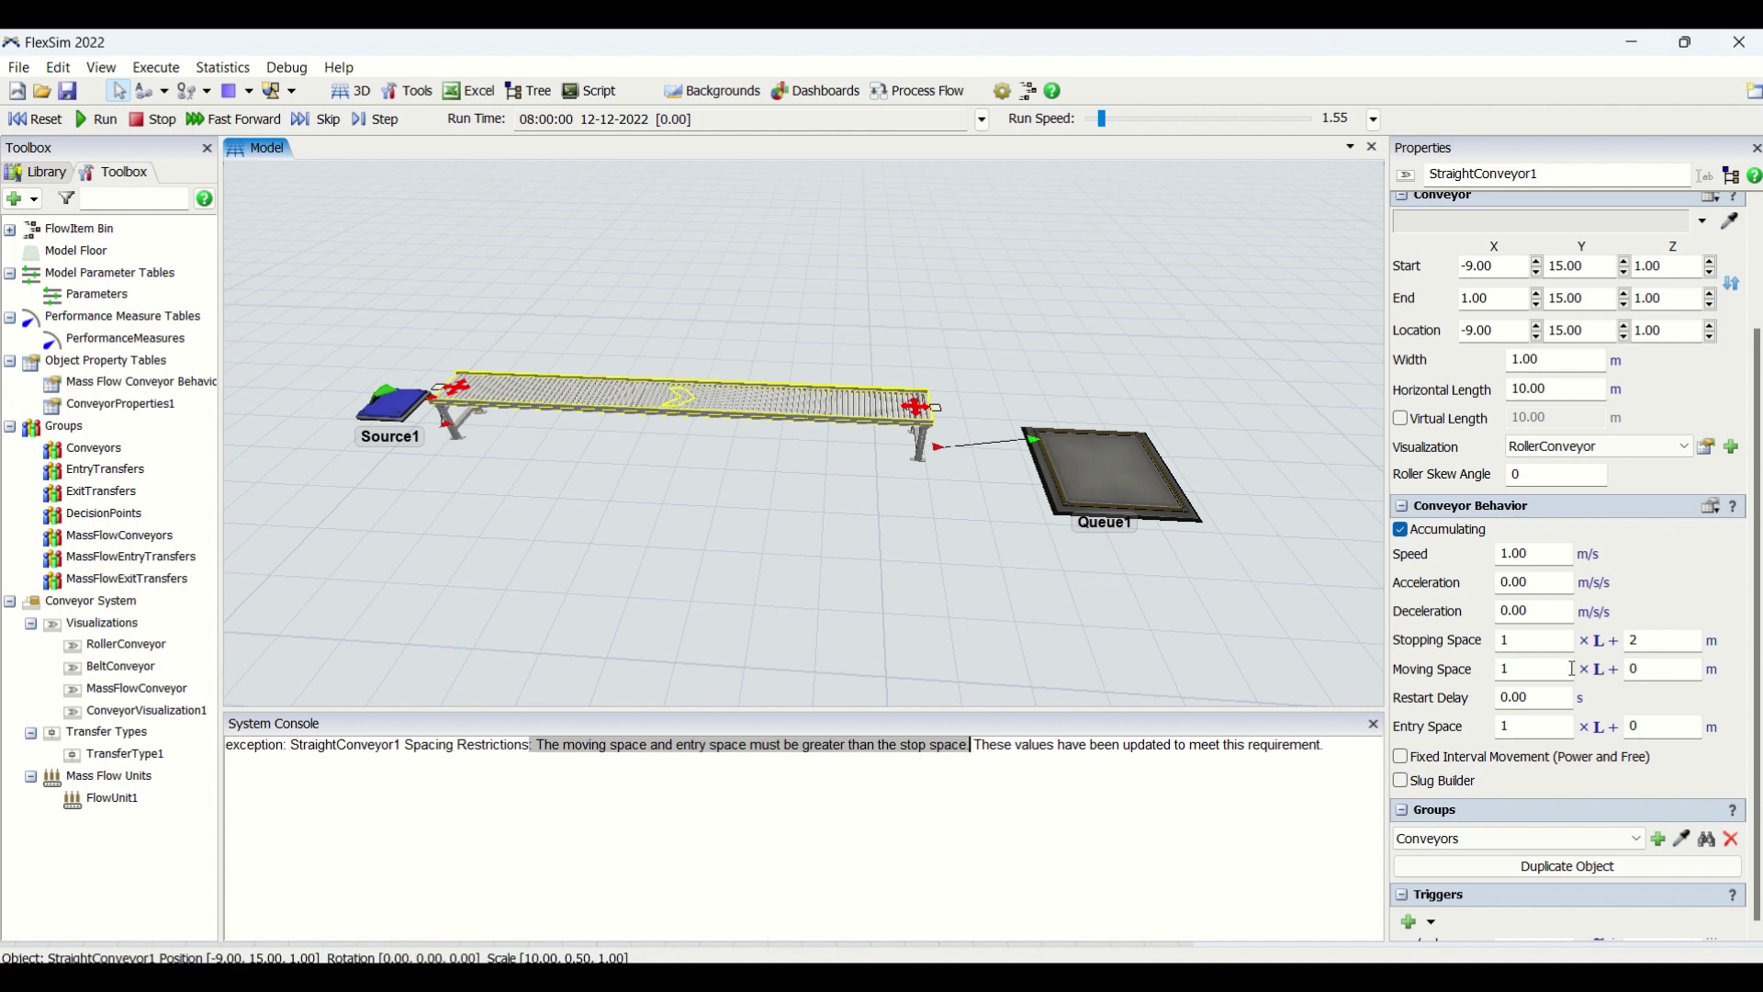
{"action": "left_click", "coordinate": [907, 587]}
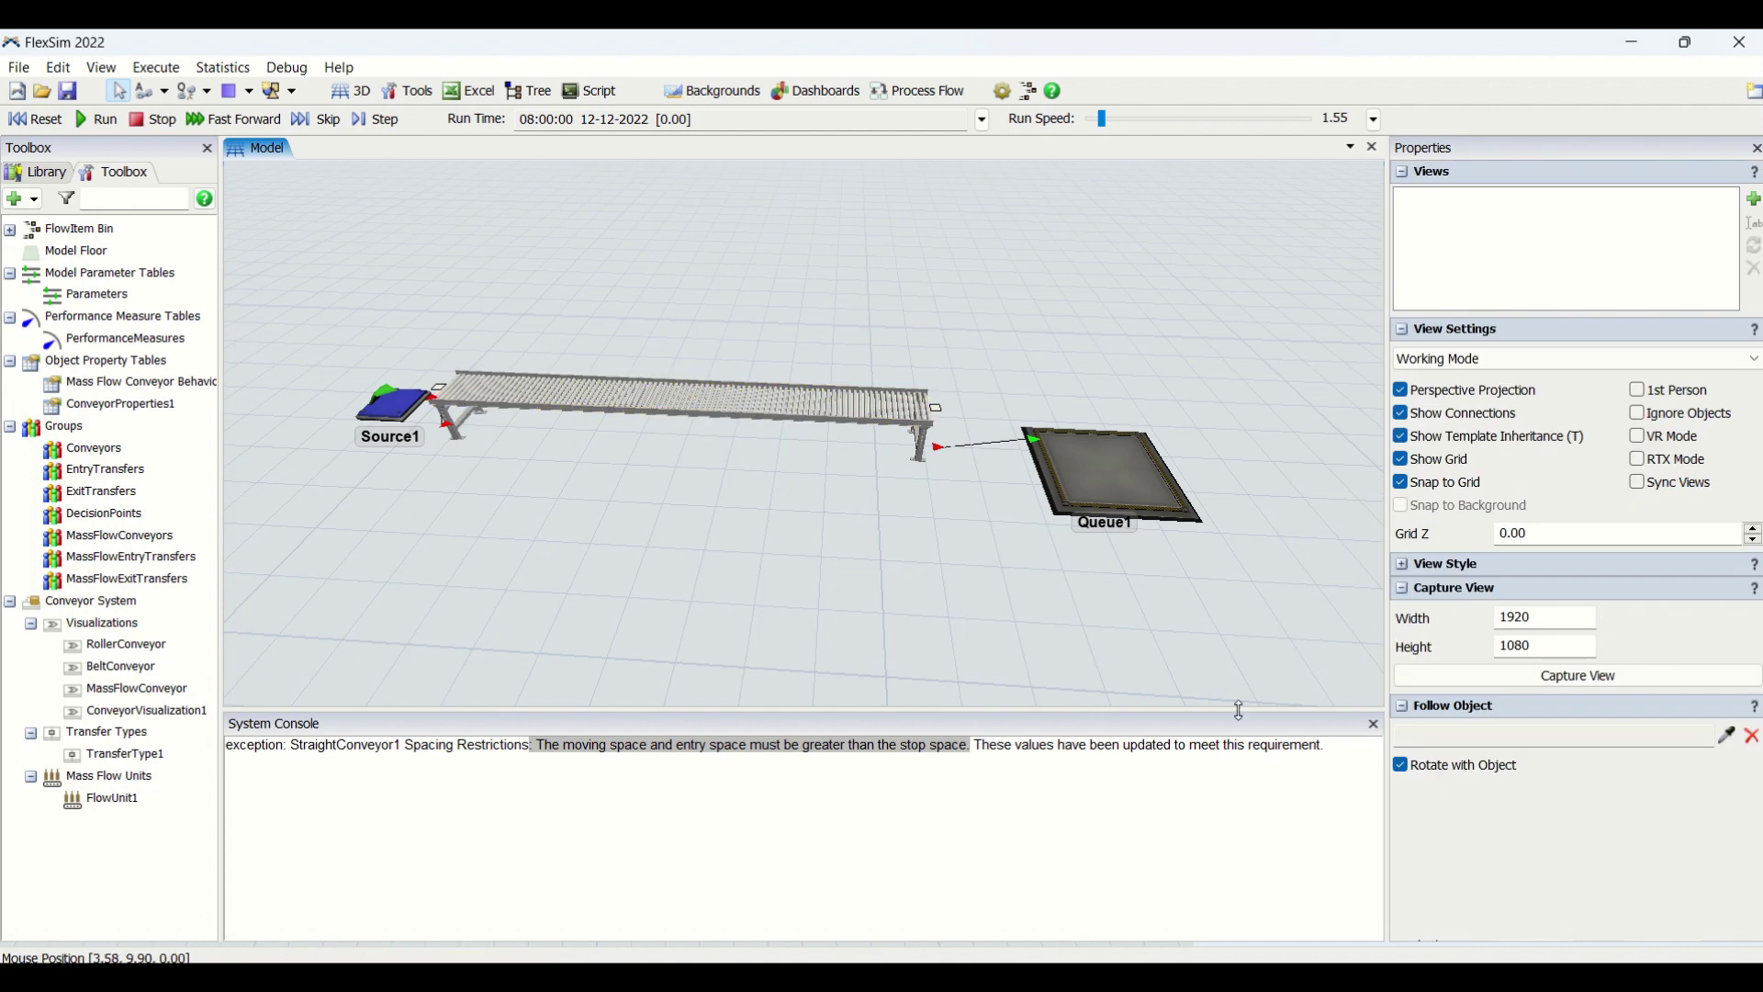
{"action": "left_click", "coordinate": [564, 387]}
{"action": "left_click", "coordinate": [1678, 667]}
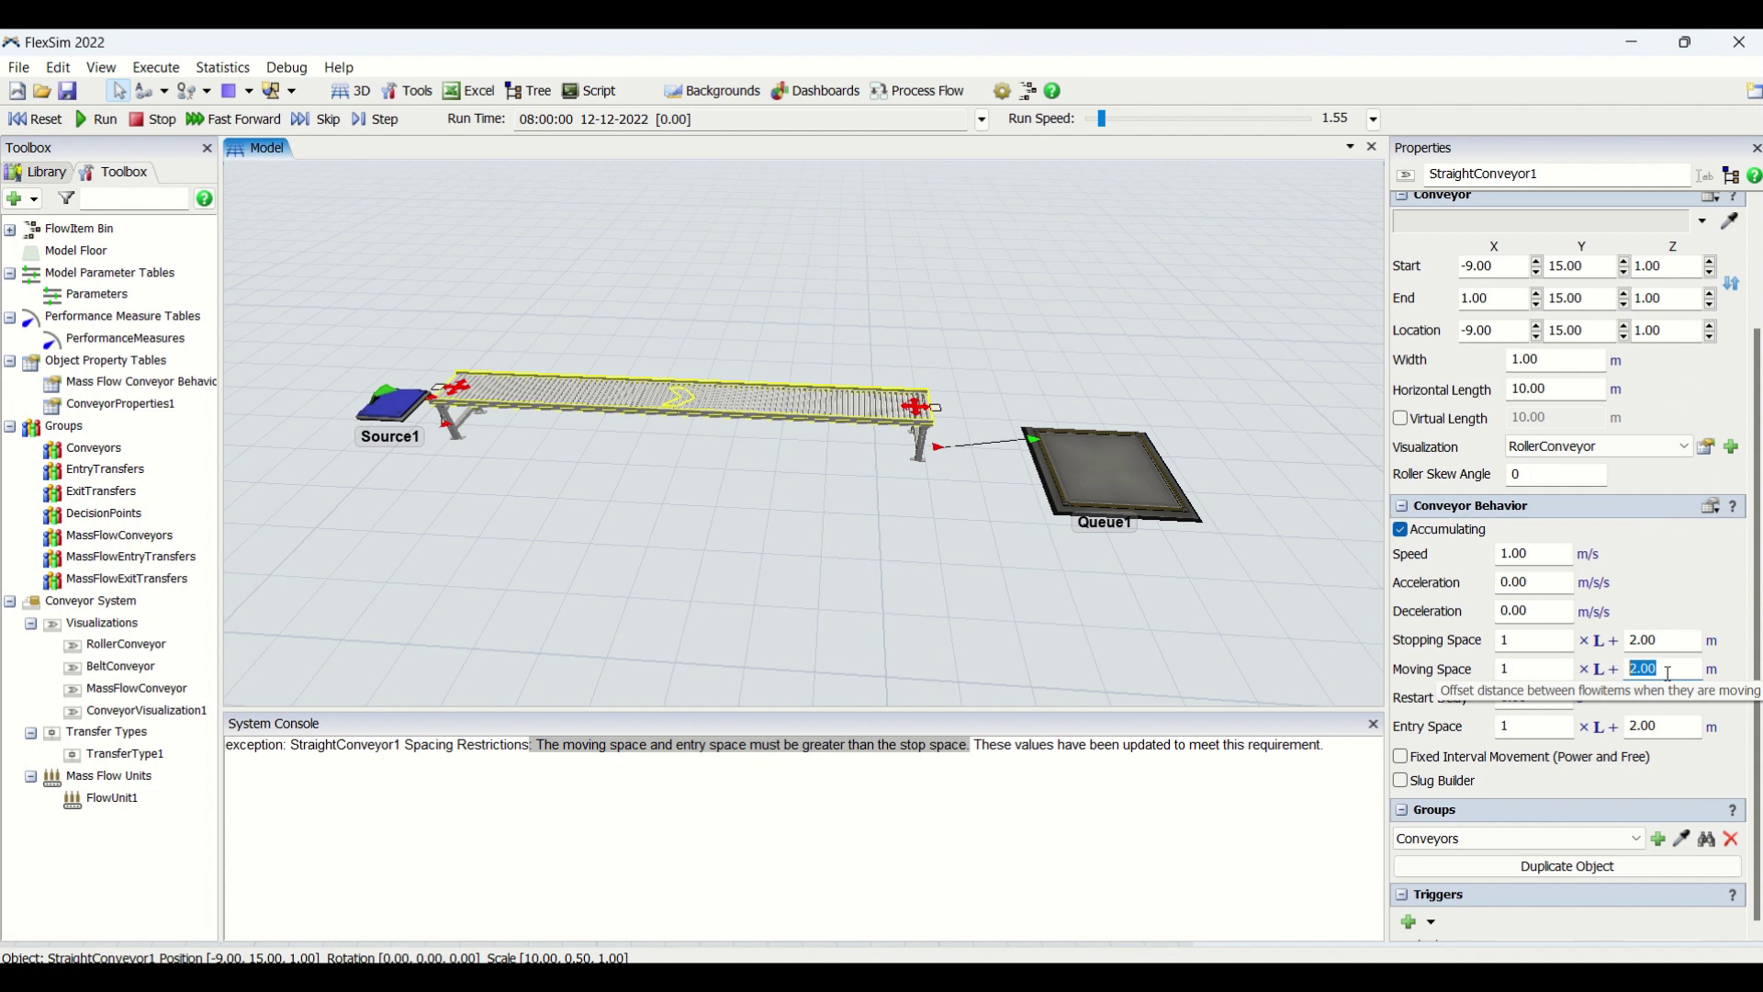
{"action": "left_click", "coordinate": [1671, 725]}
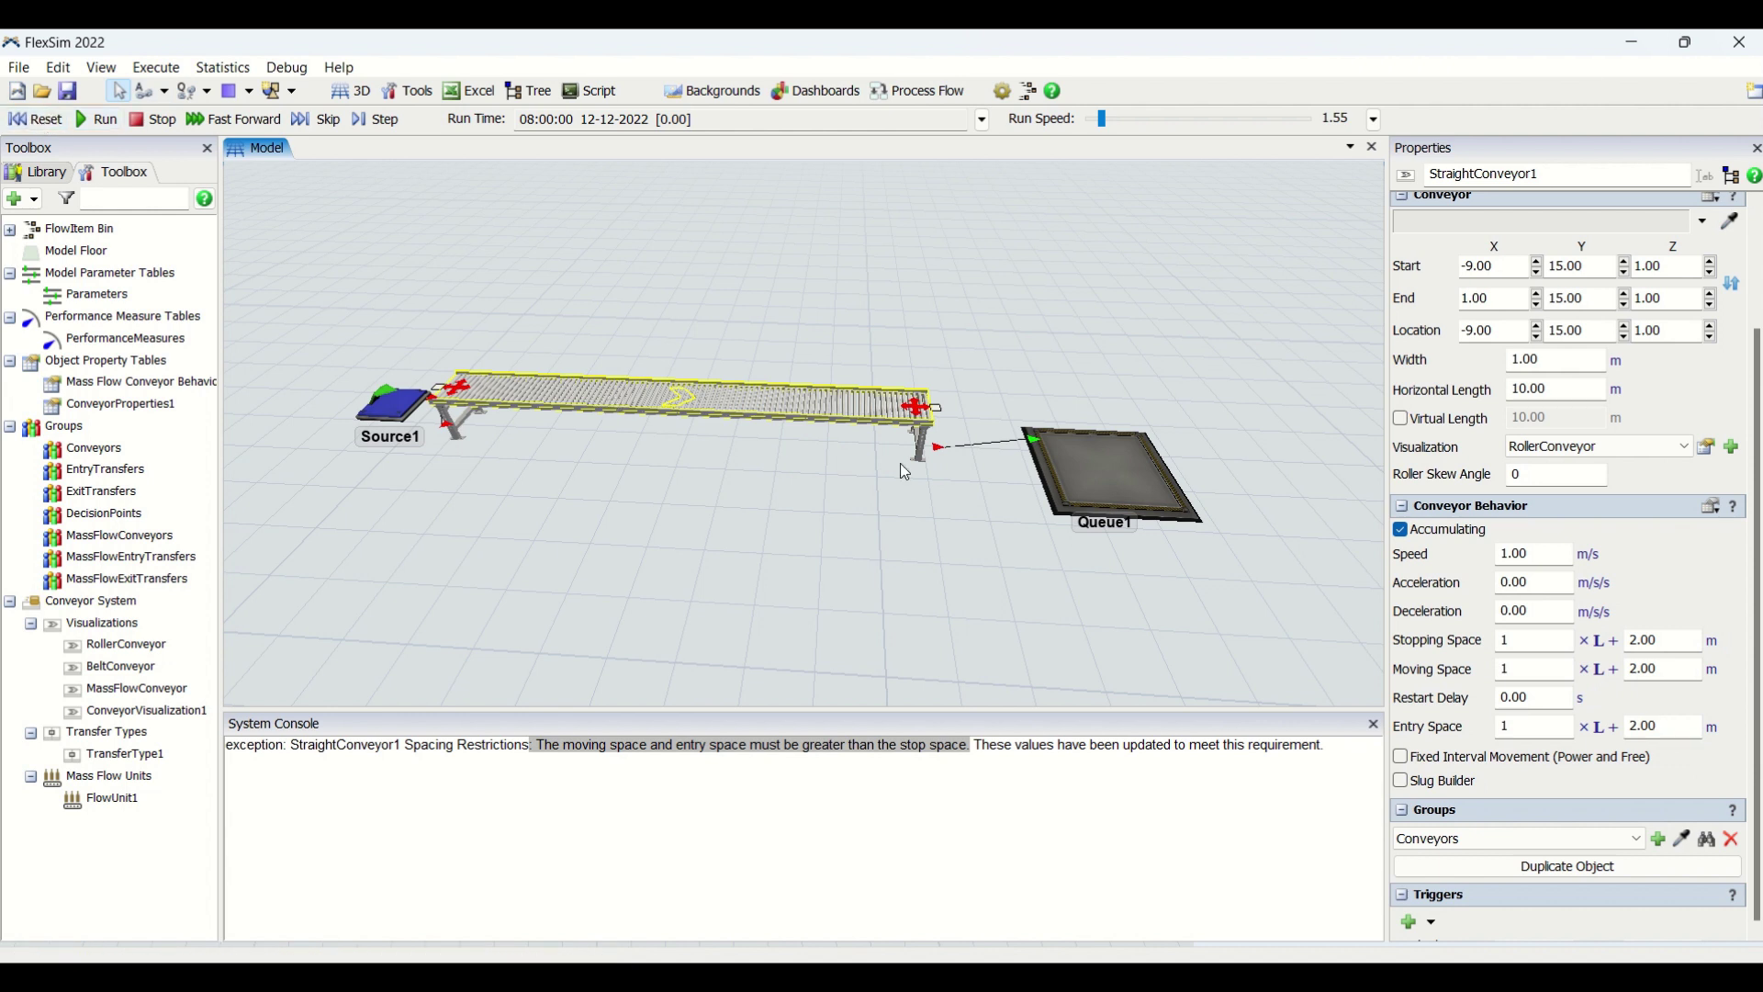
Set the conveyor's entry space offset to 5 m, run the simulation to watch the item spacing, and reset the model
{"action": "double_click", "coordinate": [1681, 729]}
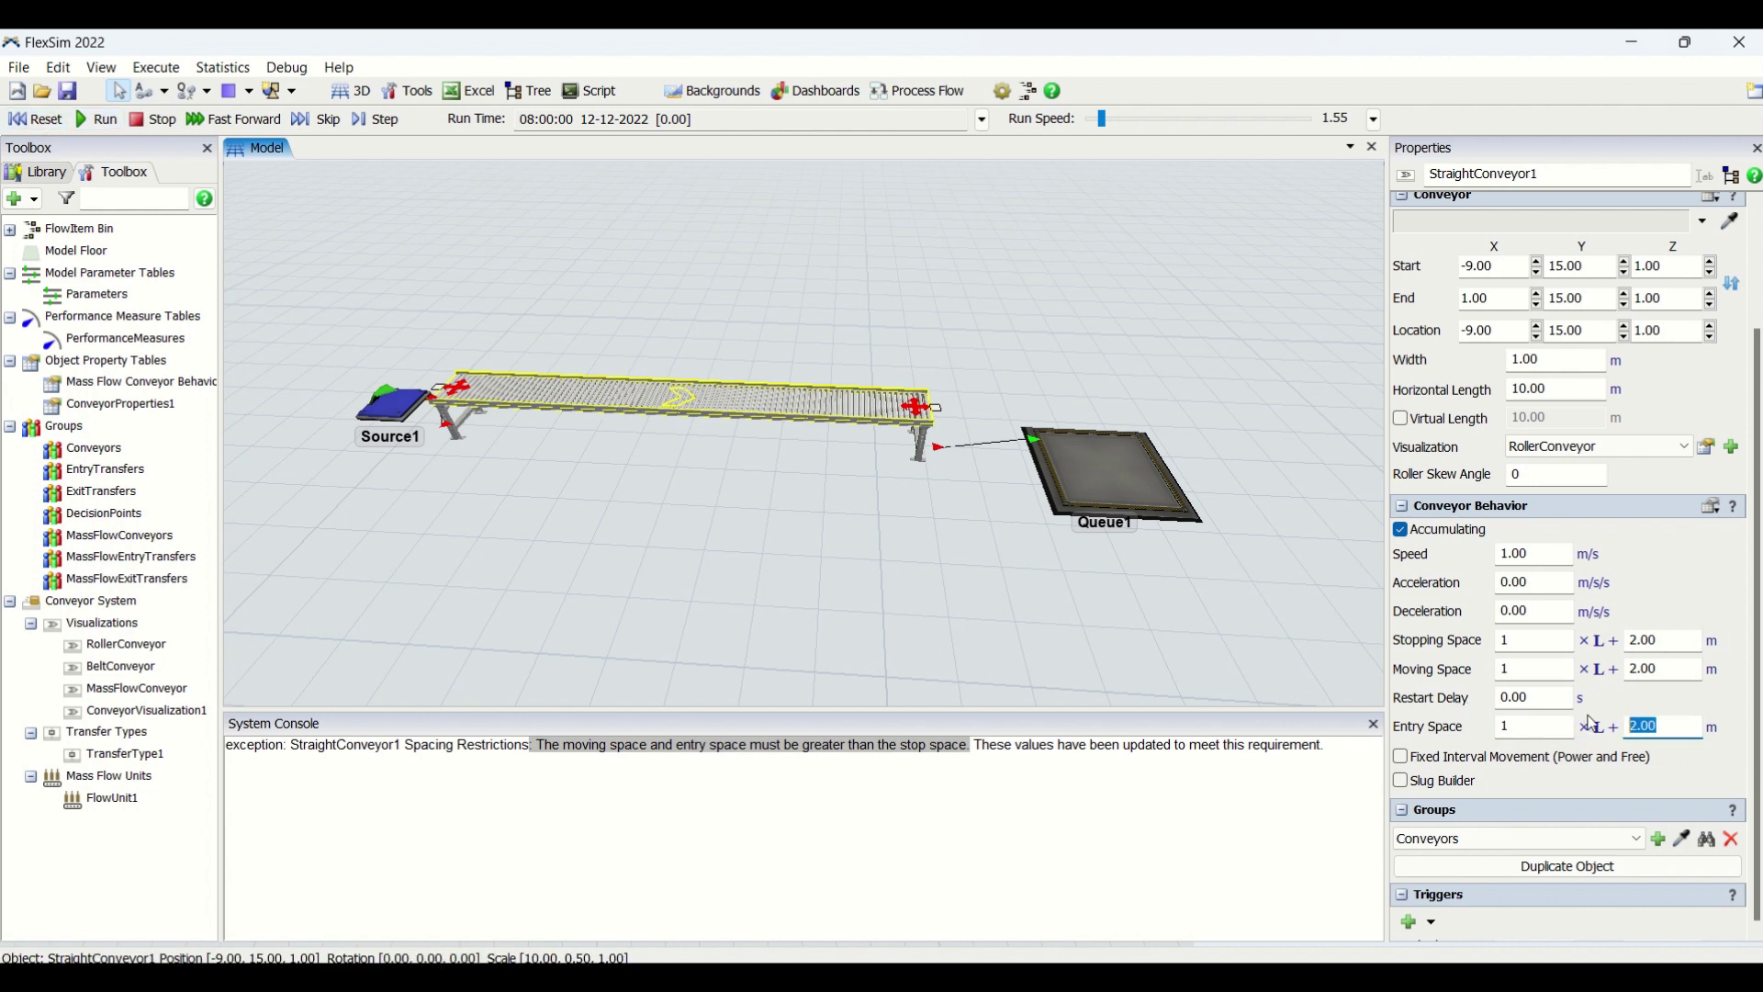
{"action": "type", "text": "5"}
{"action": "left_click", "coordinate": [91, 121]}
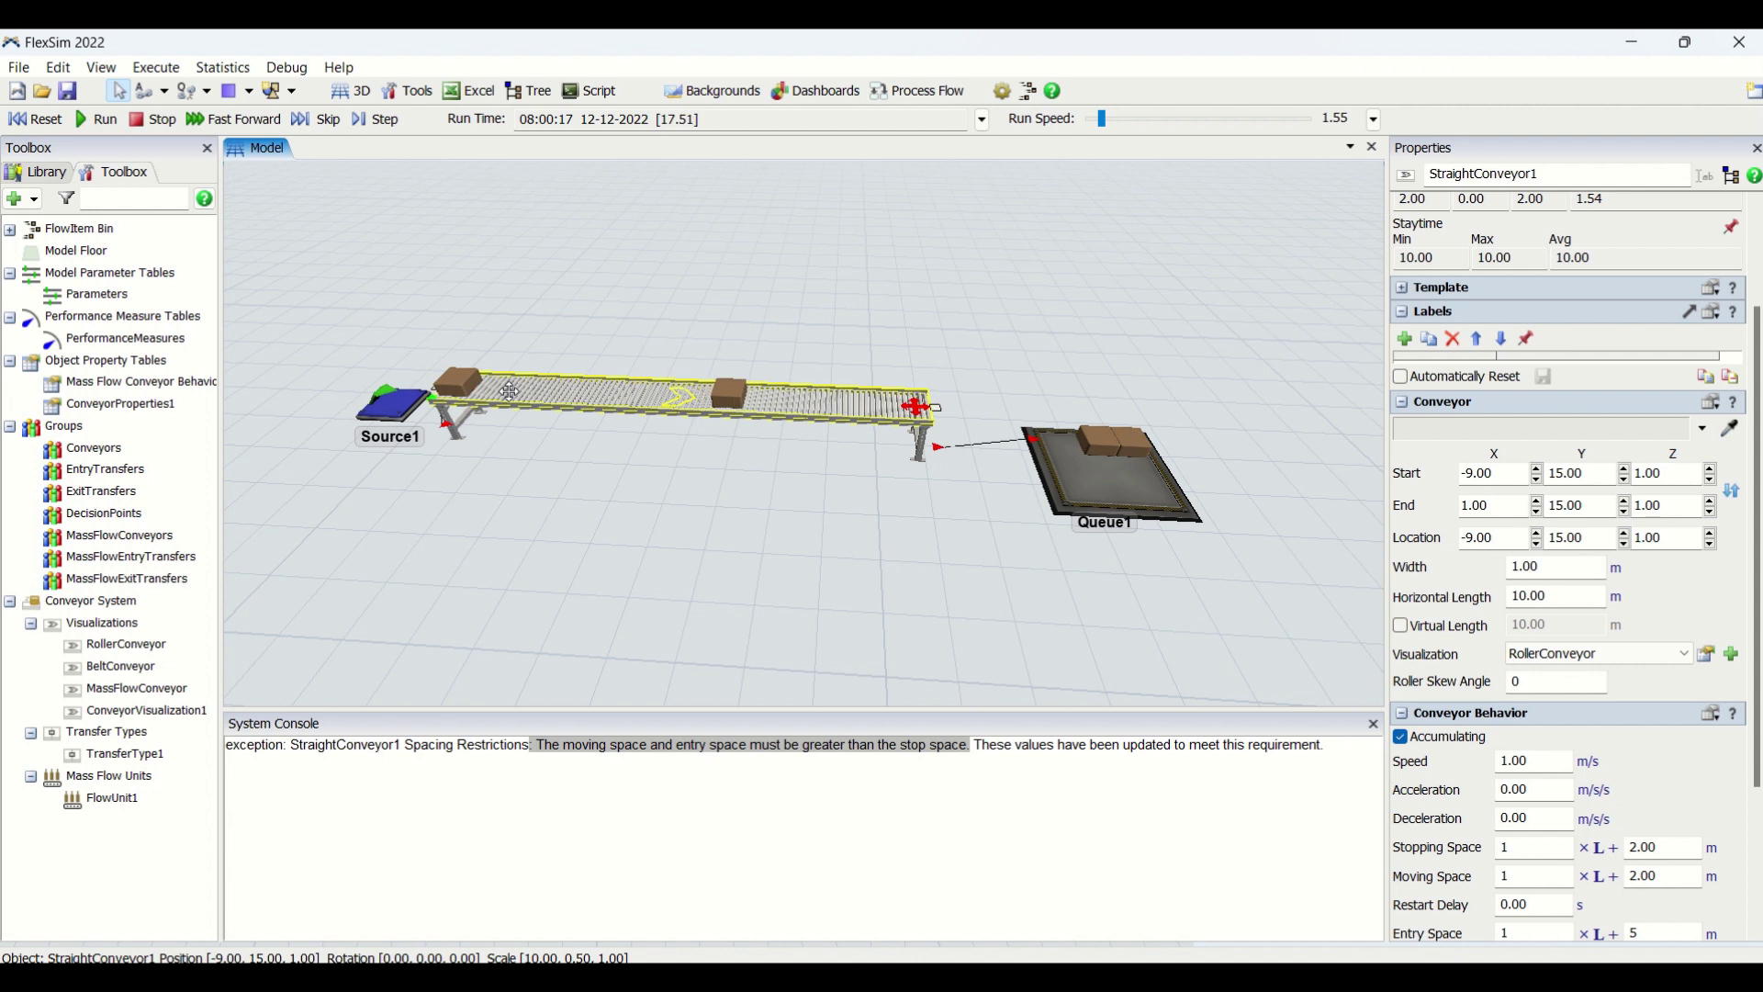
{"action": "scroll", "coordinate": [1454, 735], "scroll_direction": "down", "scroll_amount": 3}
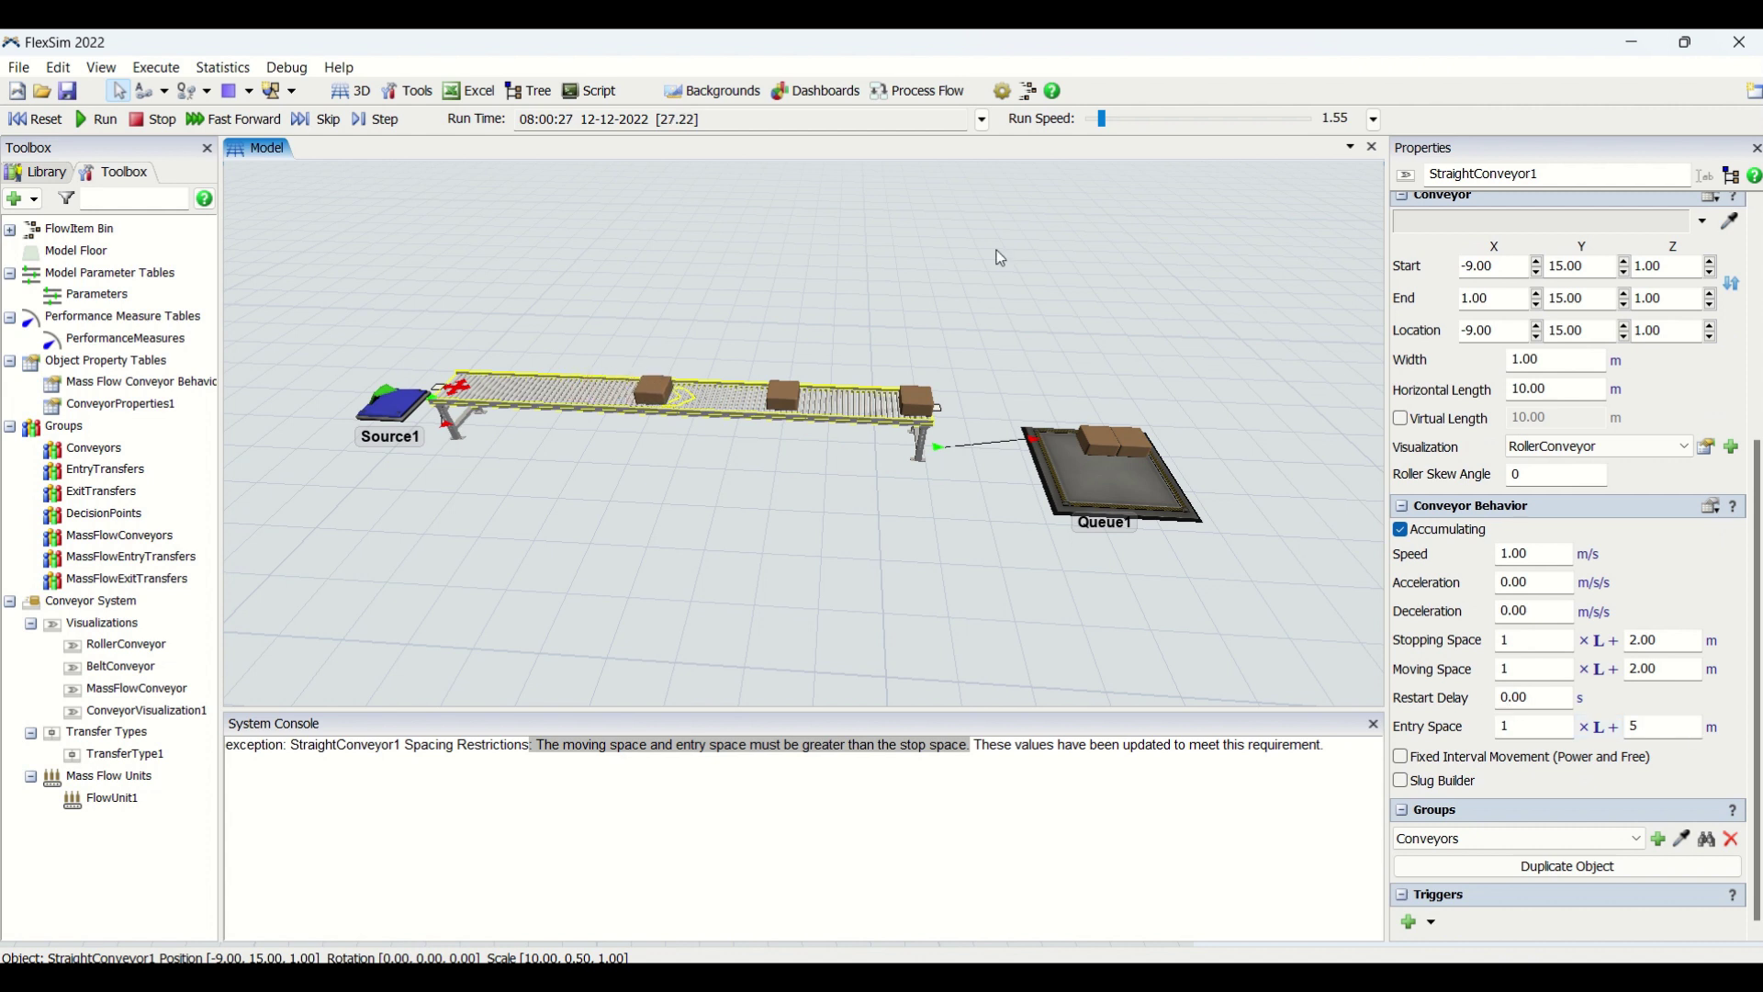
{"action": "left_click", "coordinate": [37, 120]}
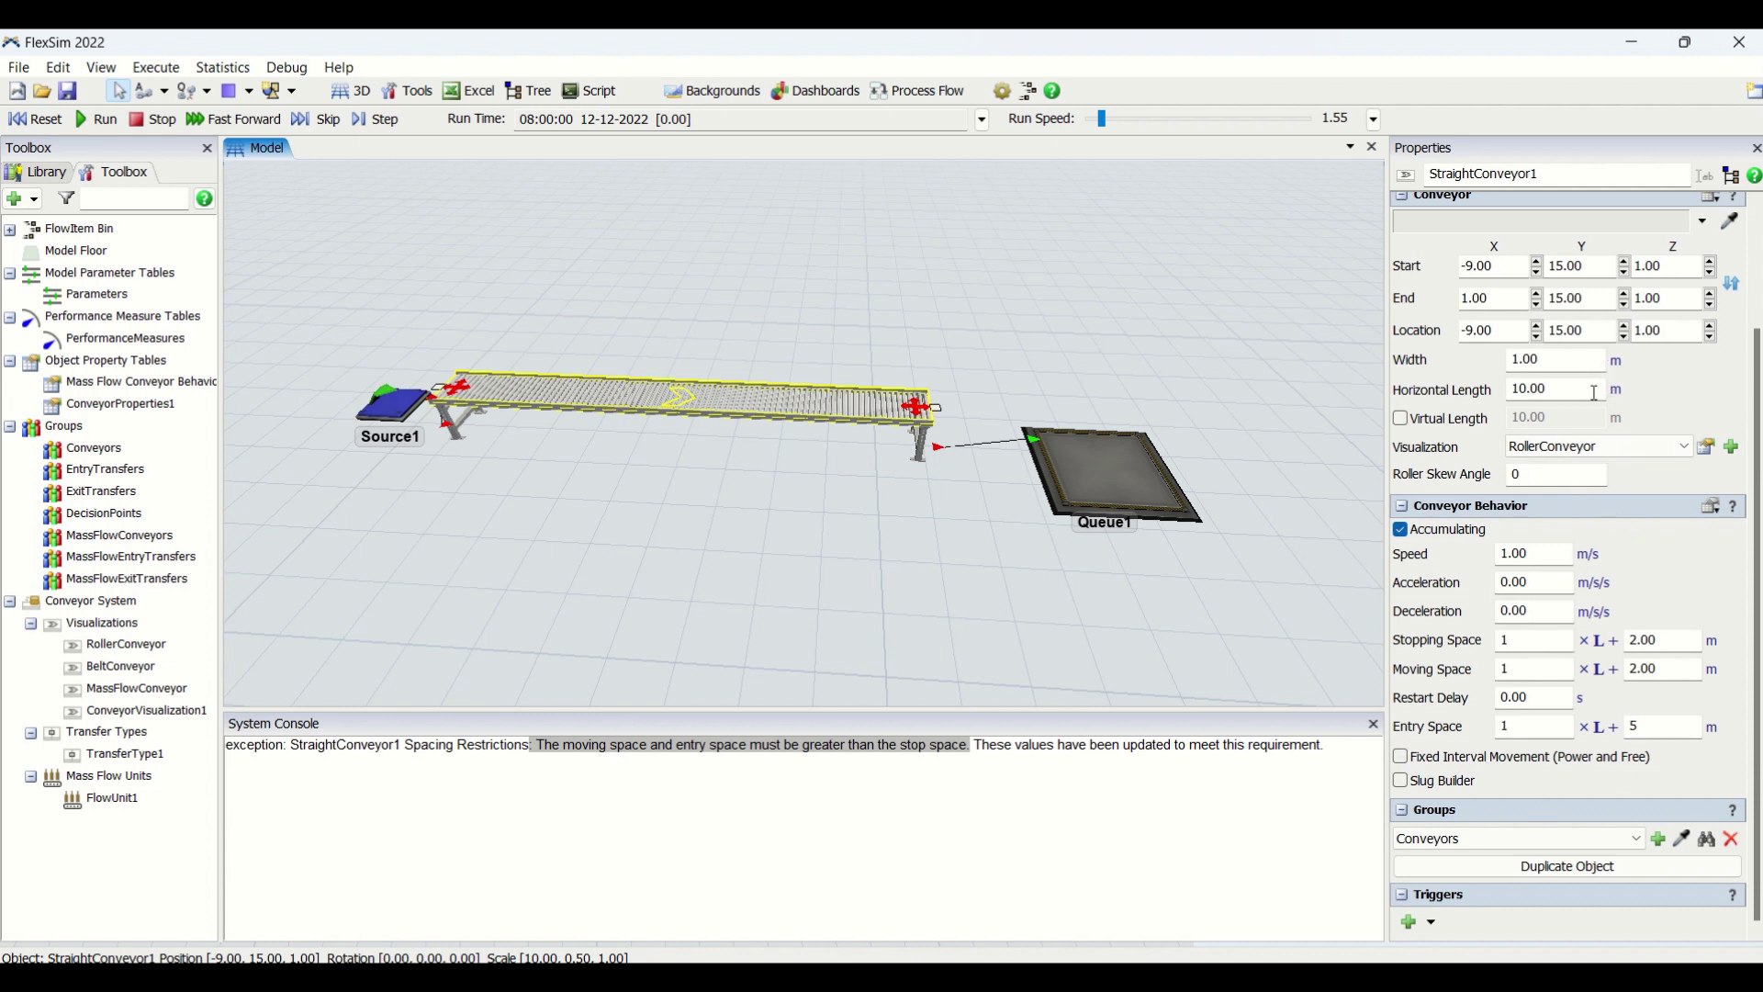
Examine the conveyor's remaining properties, including its group assignment and the available trigger types
{"action": "scroll", "coordinate": [1405, 400], "scroll_direction": "up", "scroll_amount": 2}
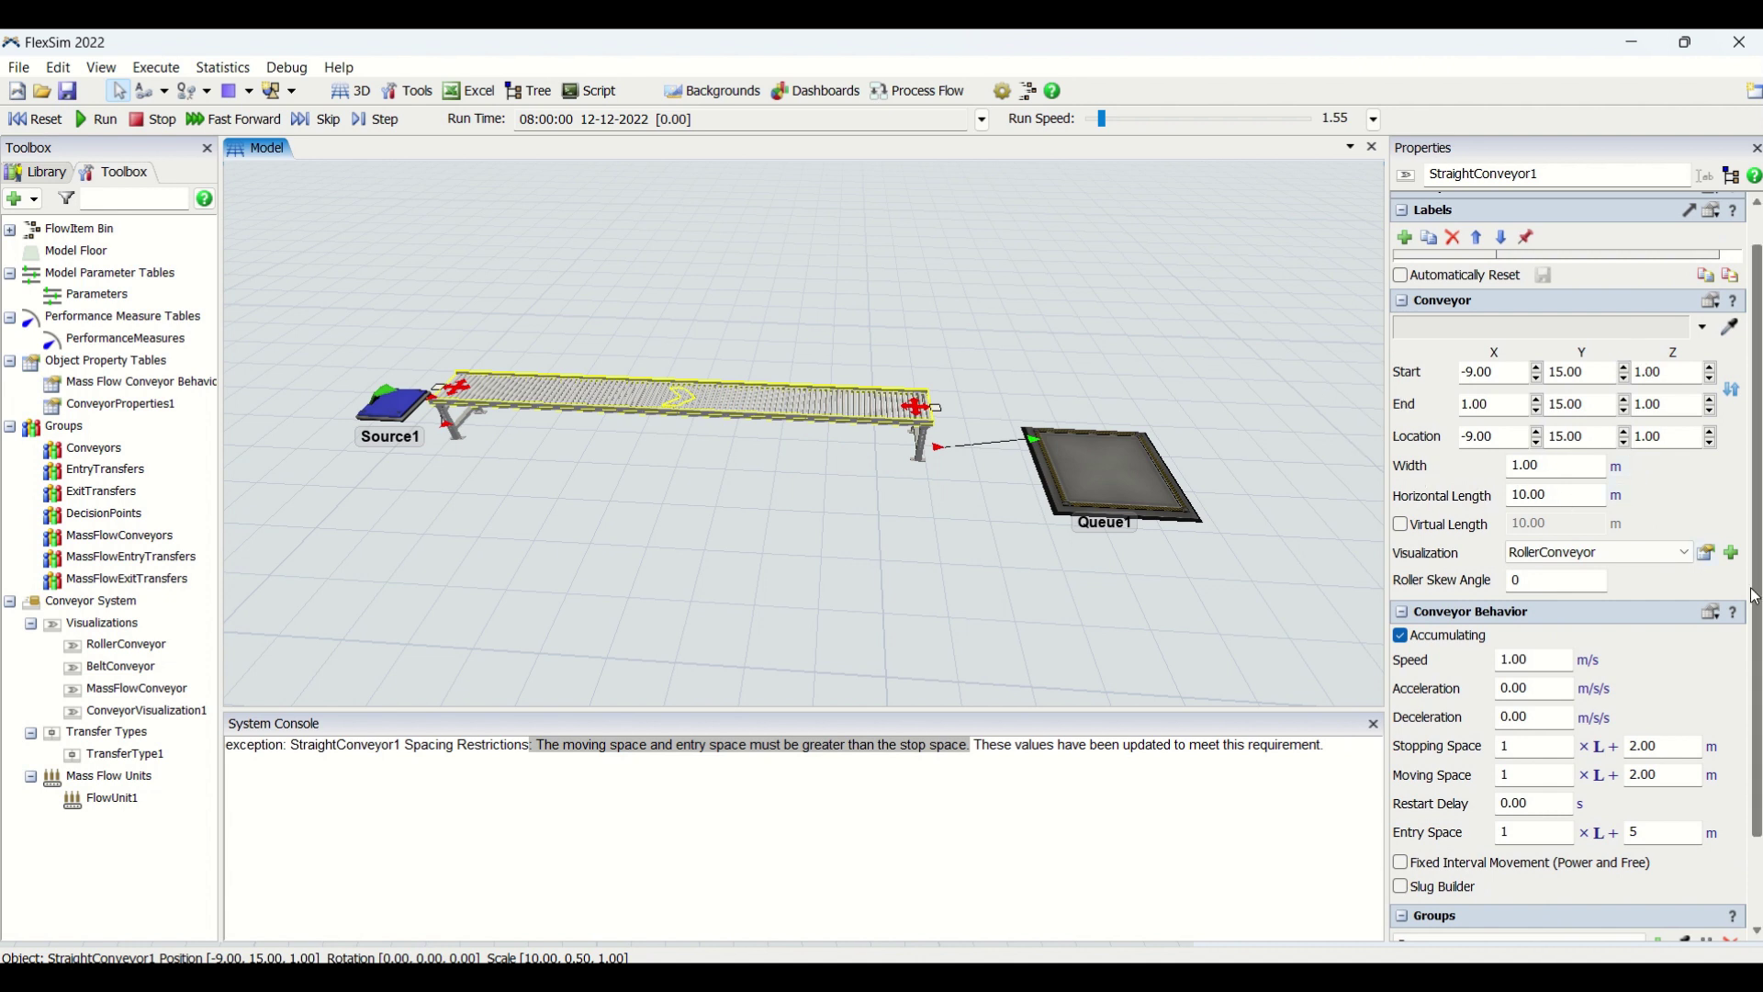
{"action": "scroll", "coordinate": [1747, 740], "scroll_direction": "down", "scroll_amount": 2}
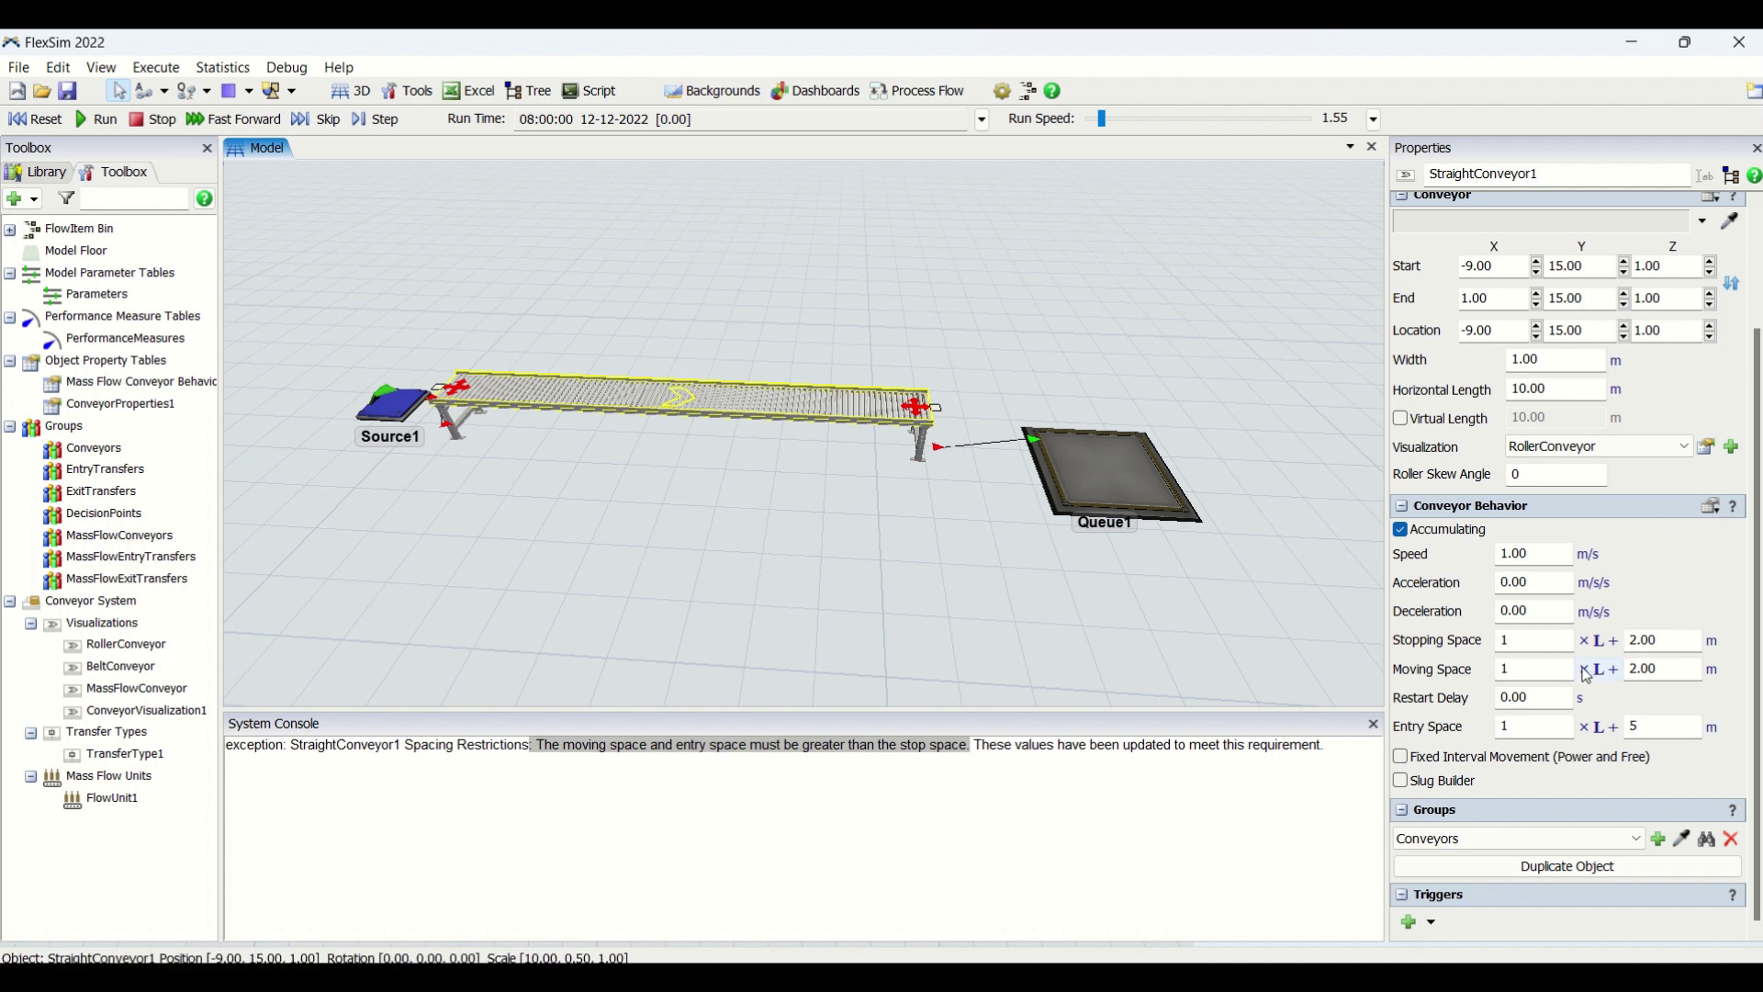
{"action": "left_click", "coordinate": [1557, 845]}
{"action": "left_click", "coordinate": [1557, 842]}
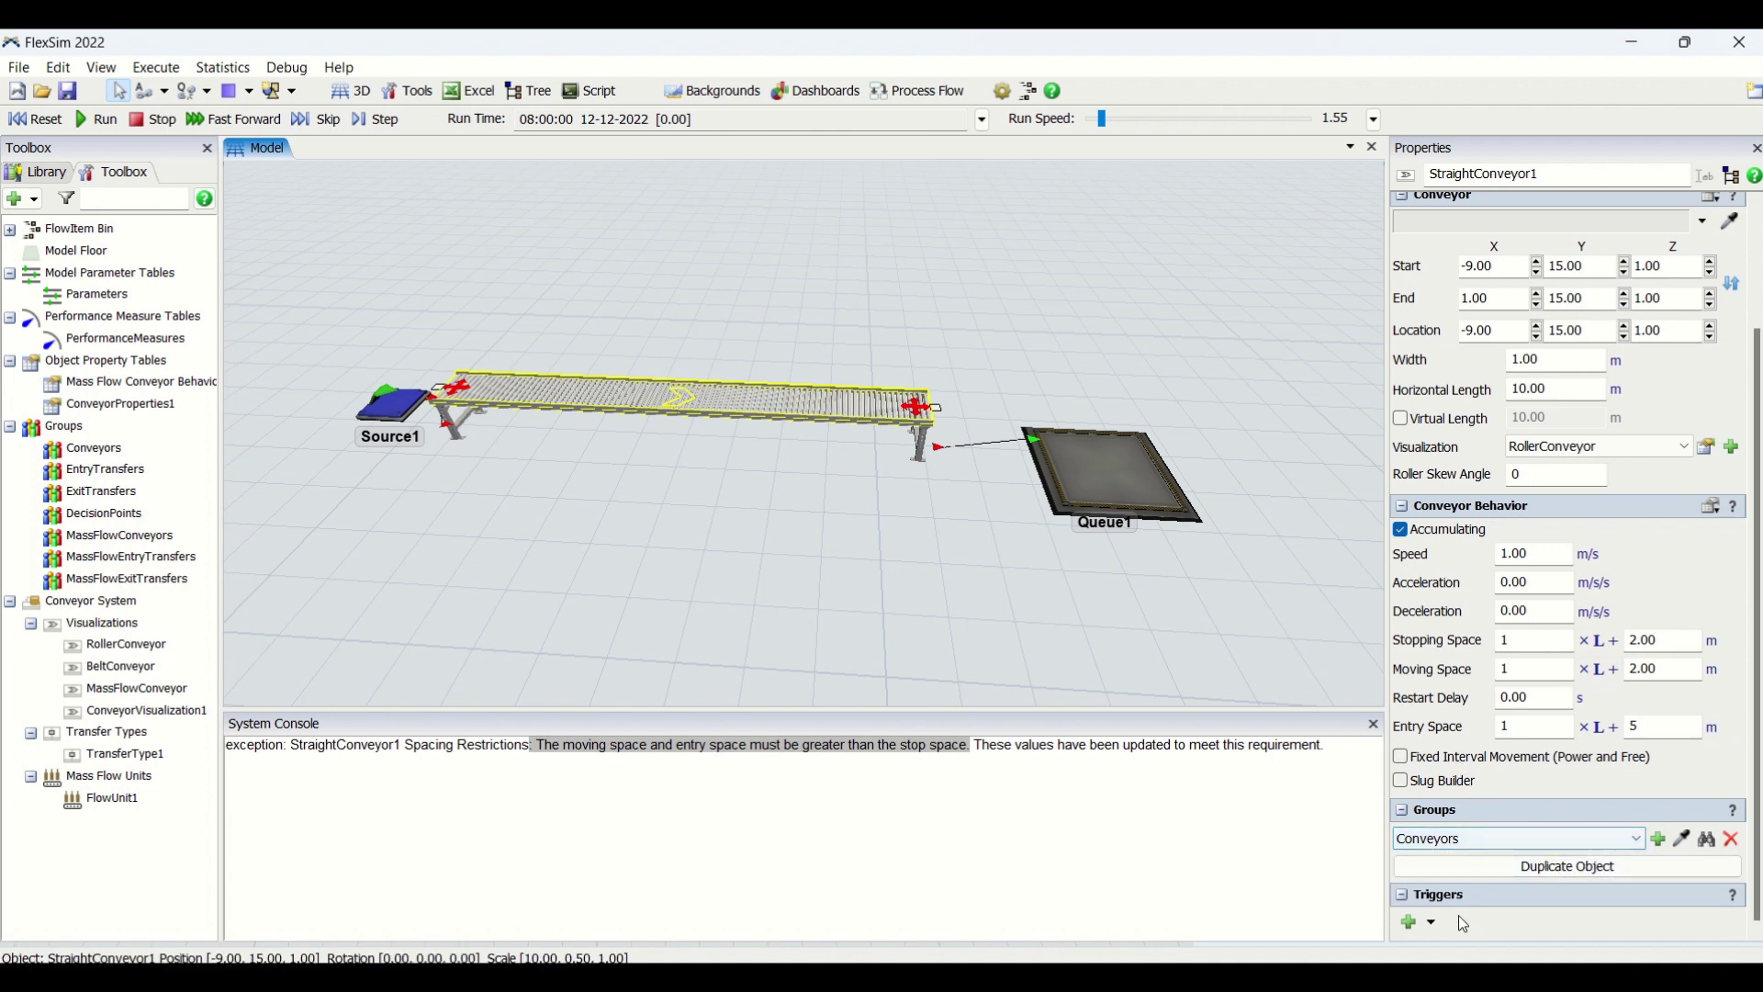
{"action": "left_click", "coordinate": [1411, 924]}
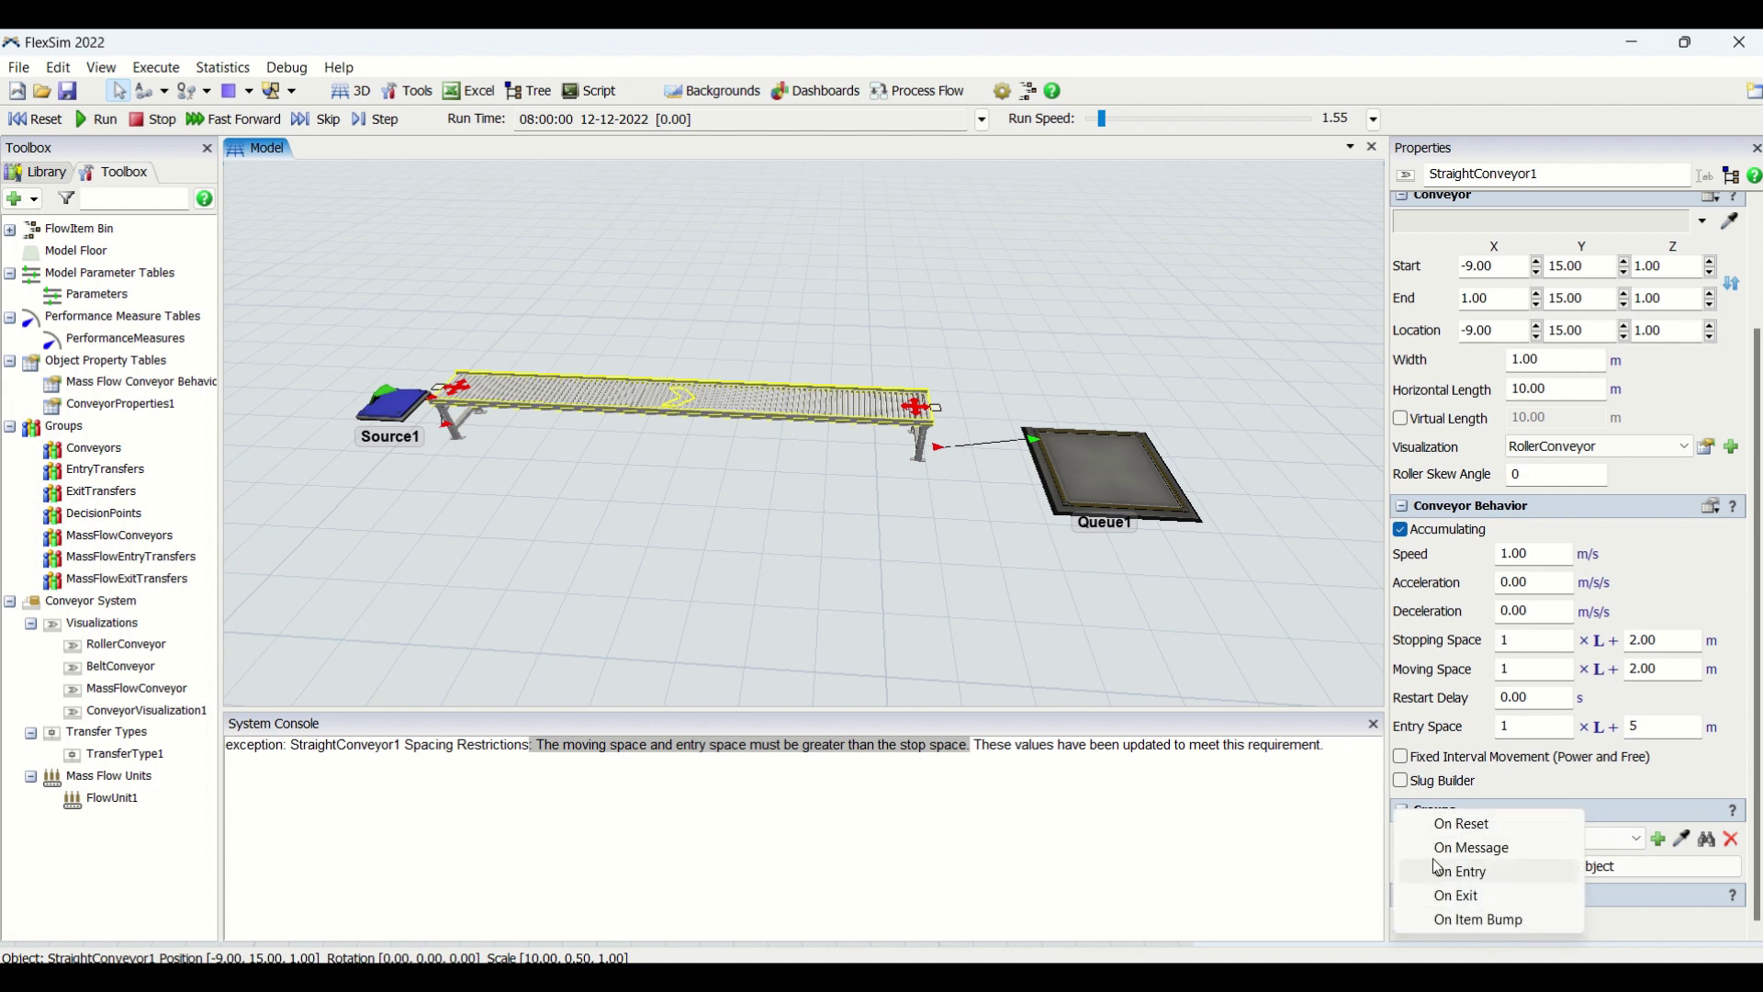
{"action": "left_click", "coordinate": [911, 536]}
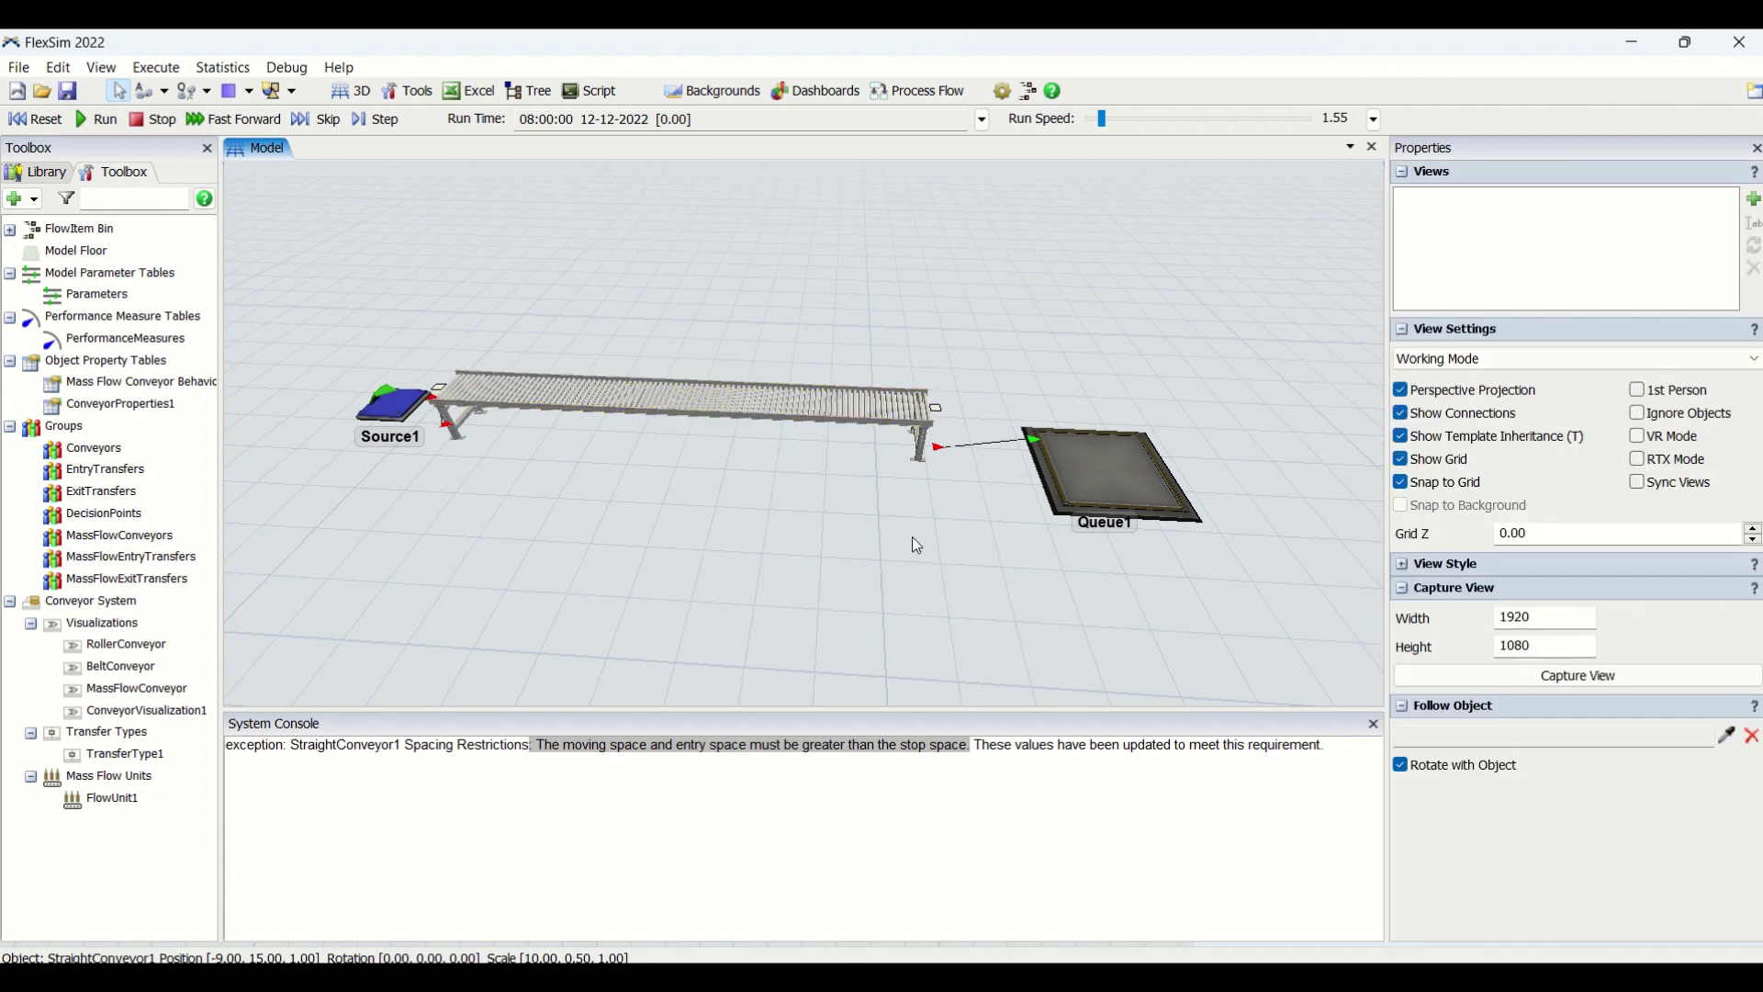
Open the Conveyor System Properties and examine the display options for decision points and photo eyes
{"action": "left_click", "coordinate": [855, 389]}
{"action": "right_click", "coordinate": [795, 405]}
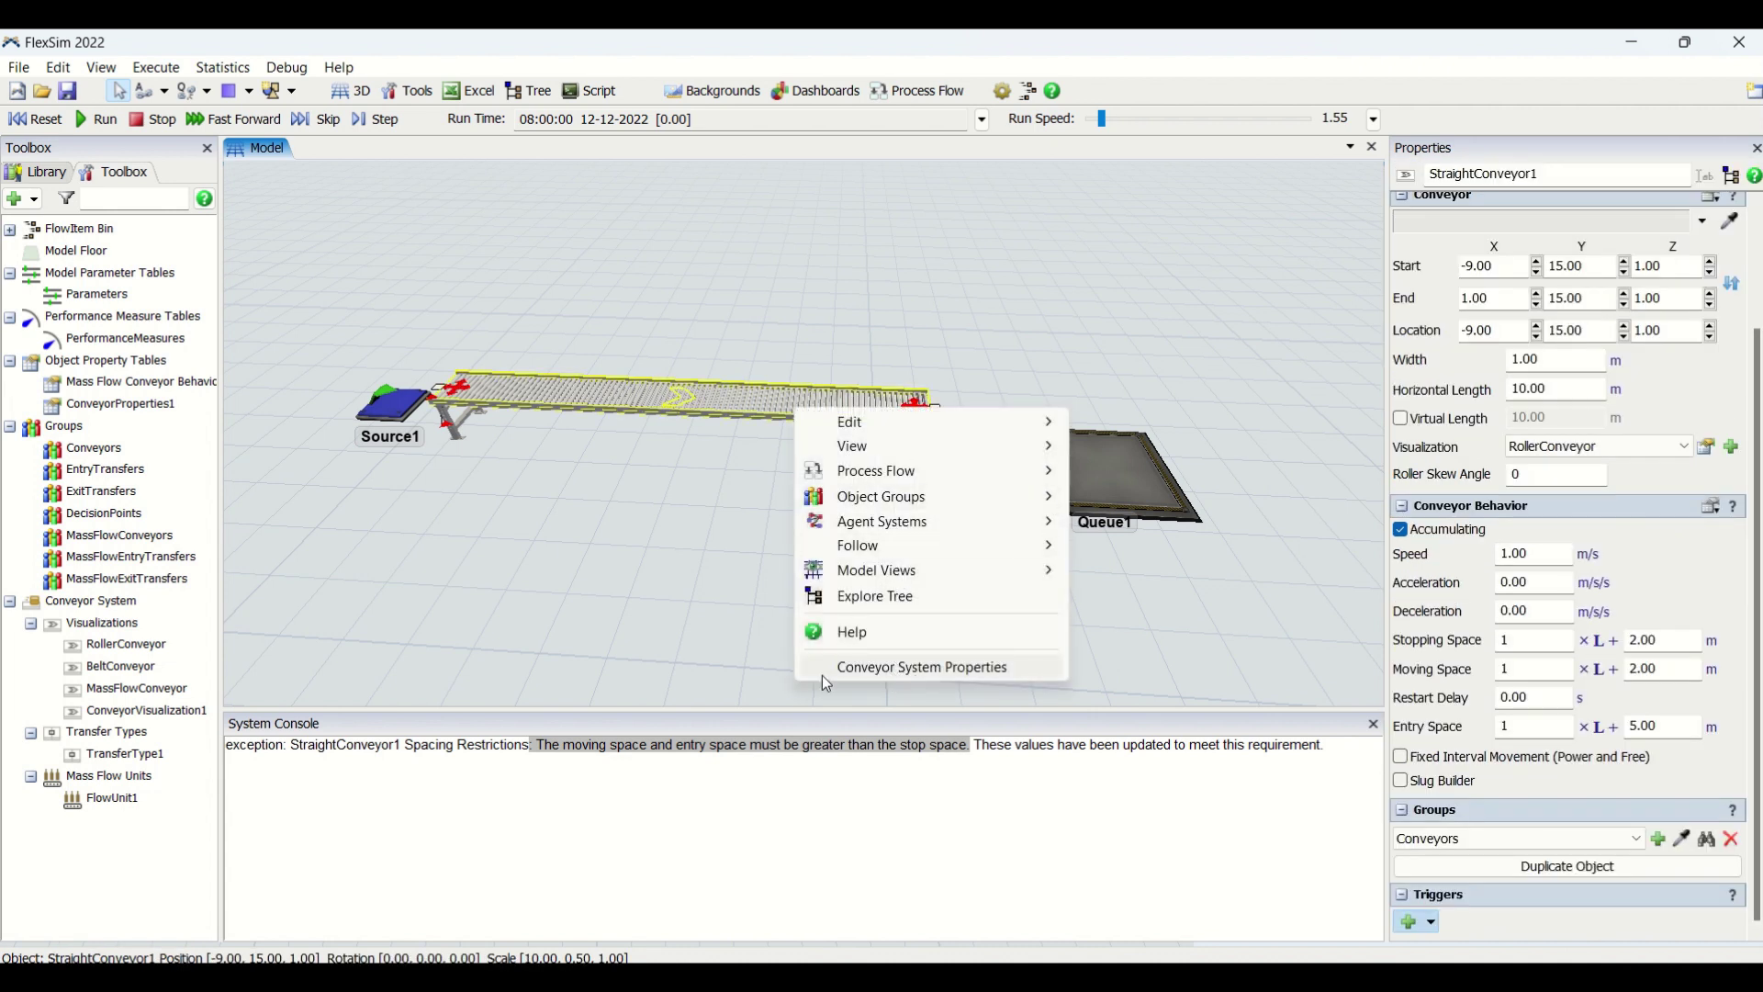
{"action": "left_click", "coordinate": [921, 677]}
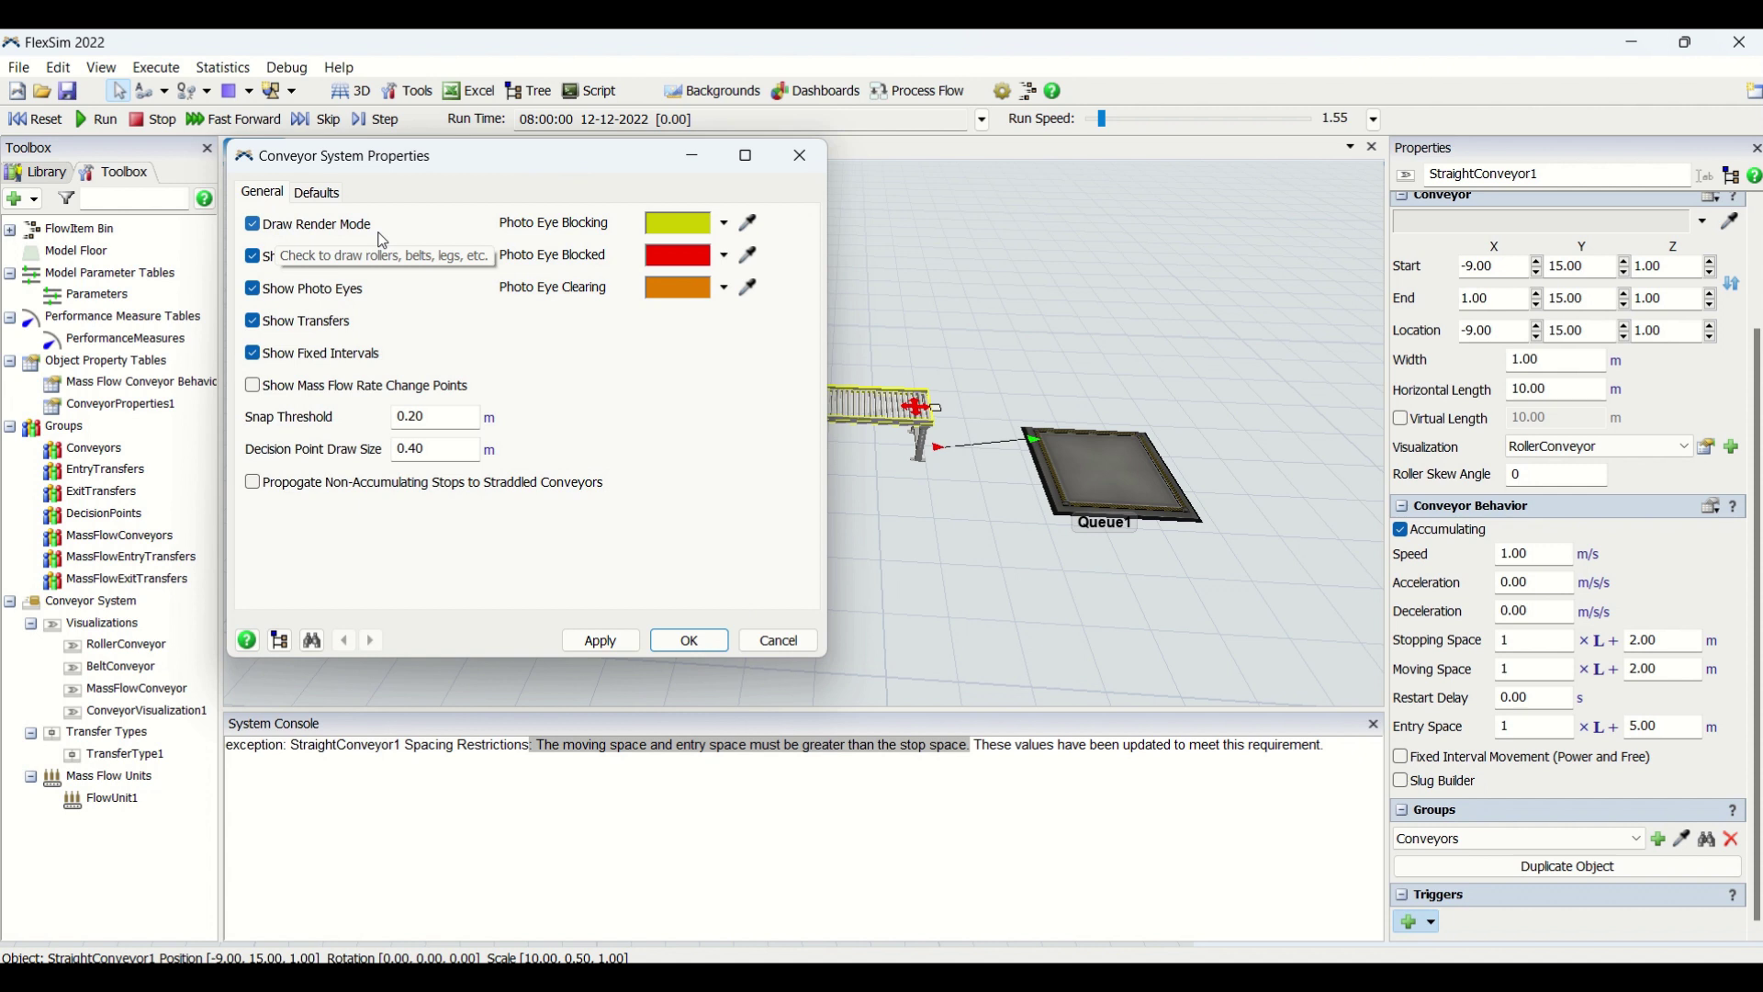
{"action": "left_click", "coordinate": [255, 257]}
{"action": "left_click", "coordinate": [259, 291]}
{"action": "left_click", "coordinate": [253, 257]}
{"action": "left_click_drag", "start_coordinate": [455, 166], "coordinate": [587, 215]}
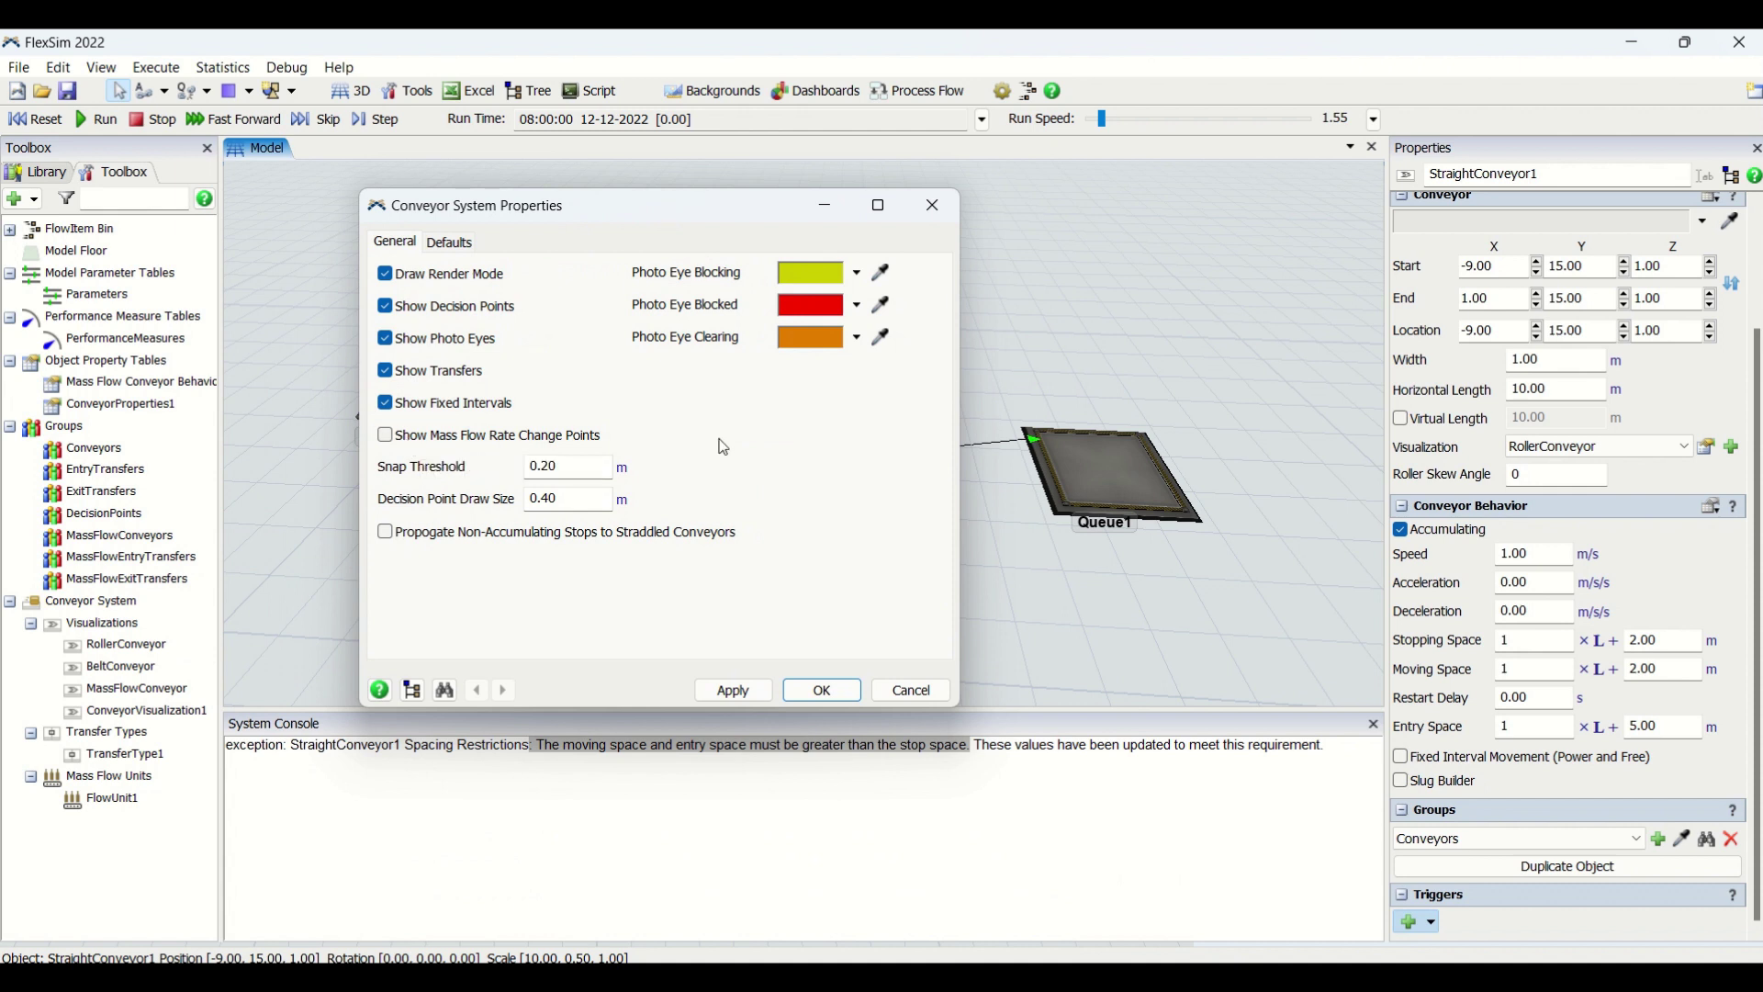
Look at the conveyor objects in the library and the colour choices for a clearing photo eye
{"action": "left_click", "coordinate": [46, 172]}
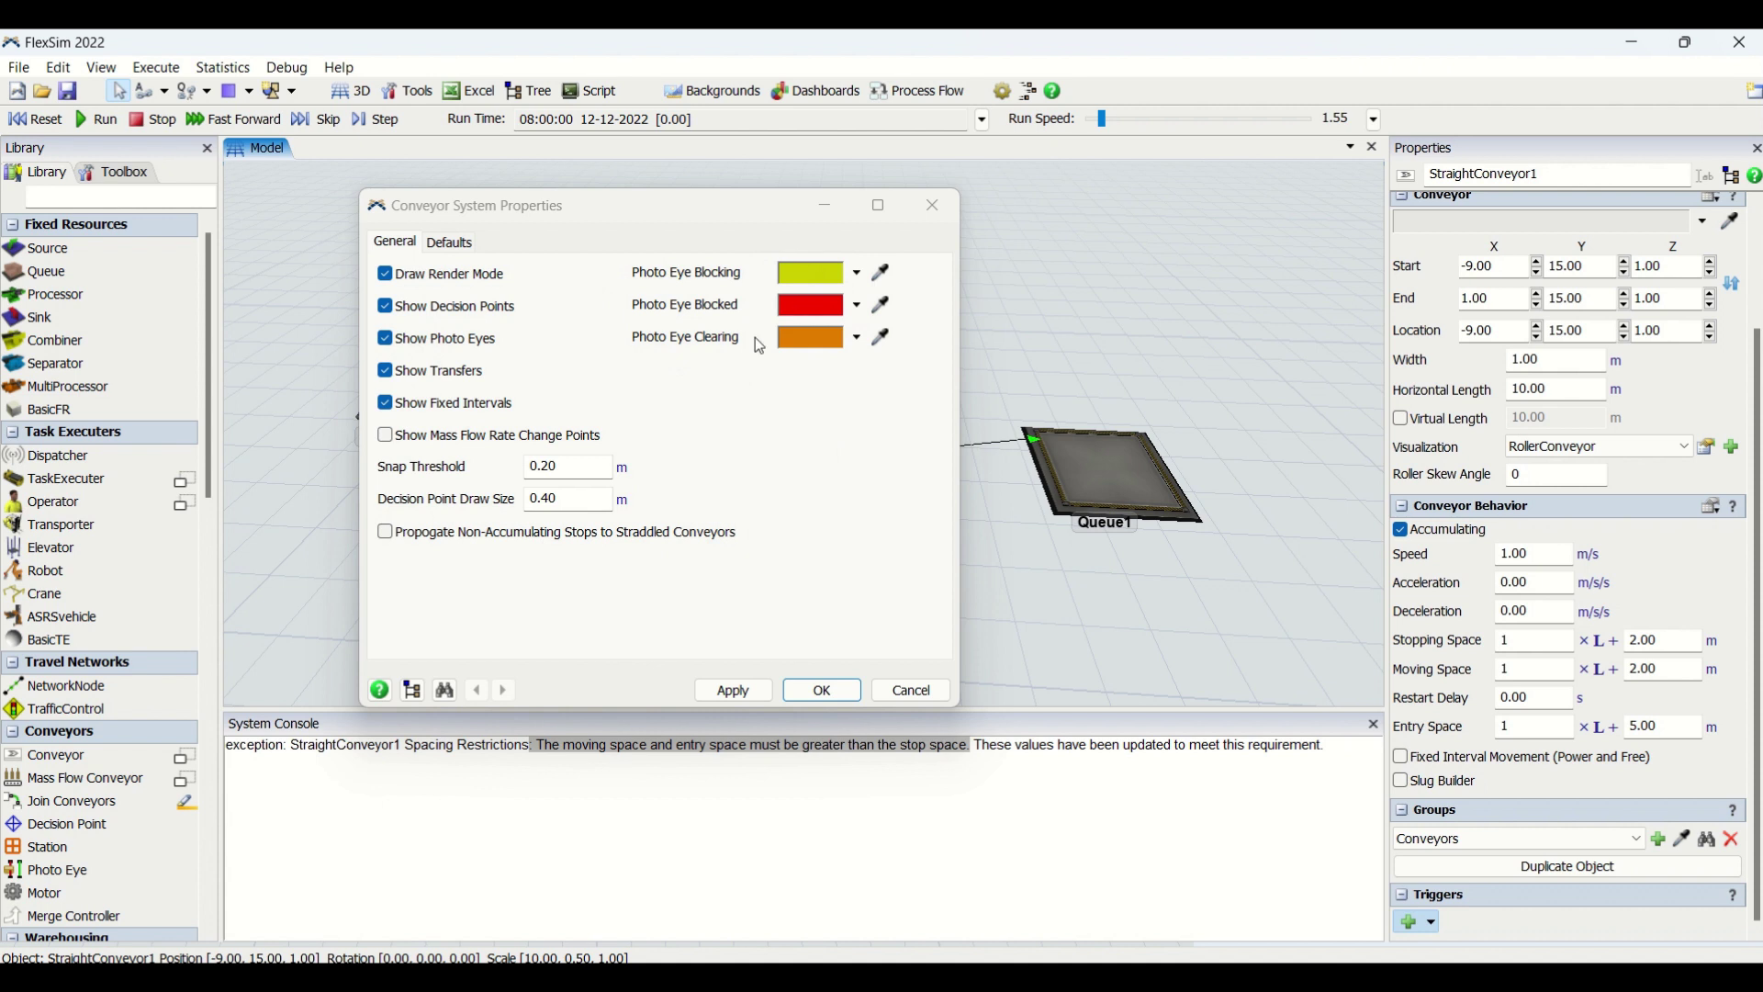
{"action": "left_click", "coordinate": [855, 339]}
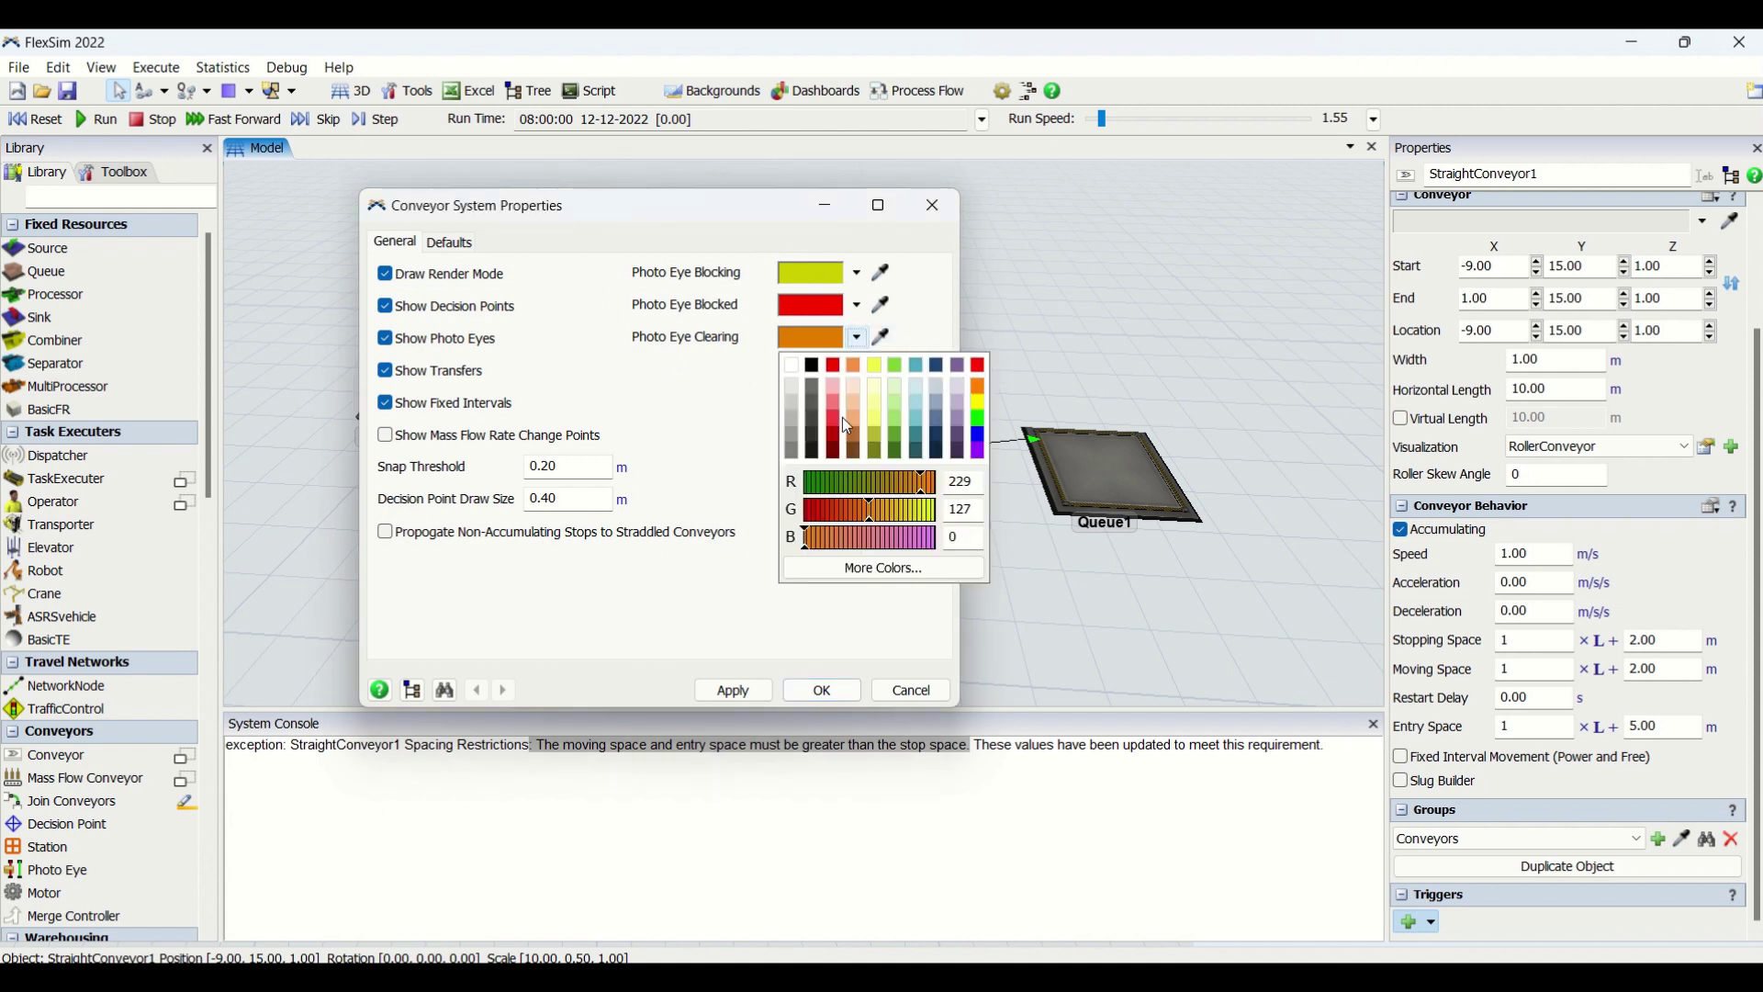
{"action": "left_click", "coordinate": [758, 408]}
Examine the conveyor system's default visualizations, transfer type and groups, including the choices for the default photo eye group
{"action": "left_click", "coordinate": [452, 244]}
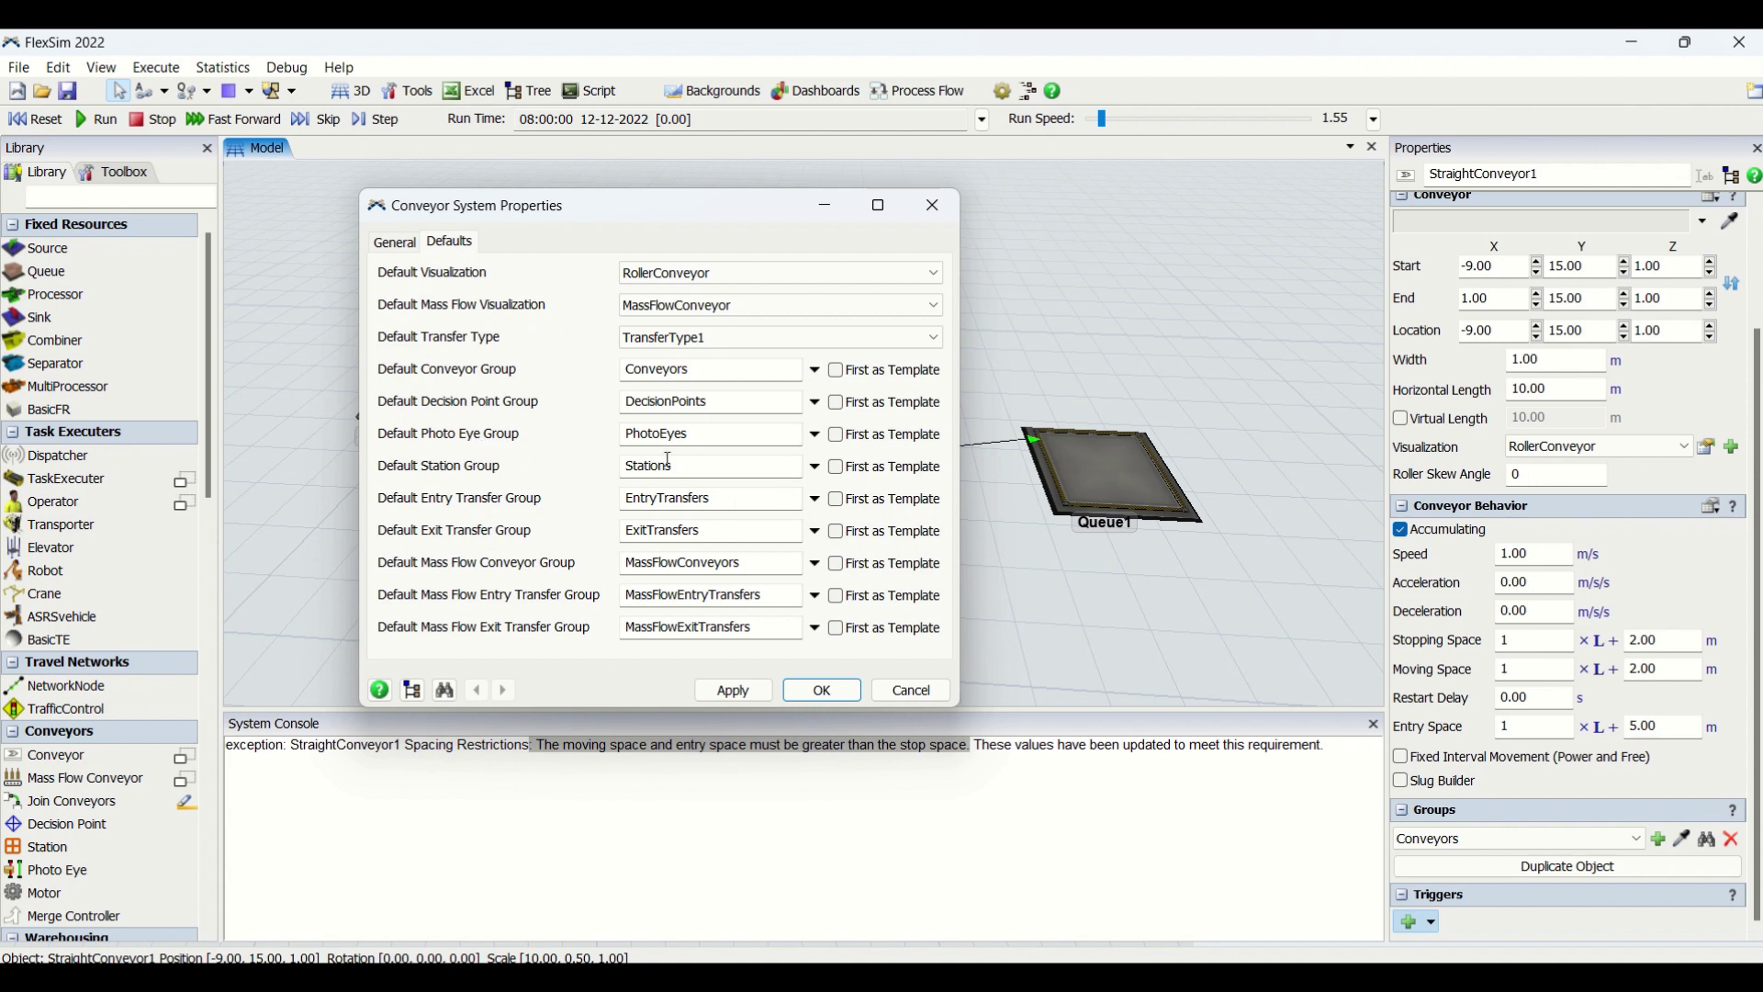
{"action": "left_click", "coordinate": [819, 438]}
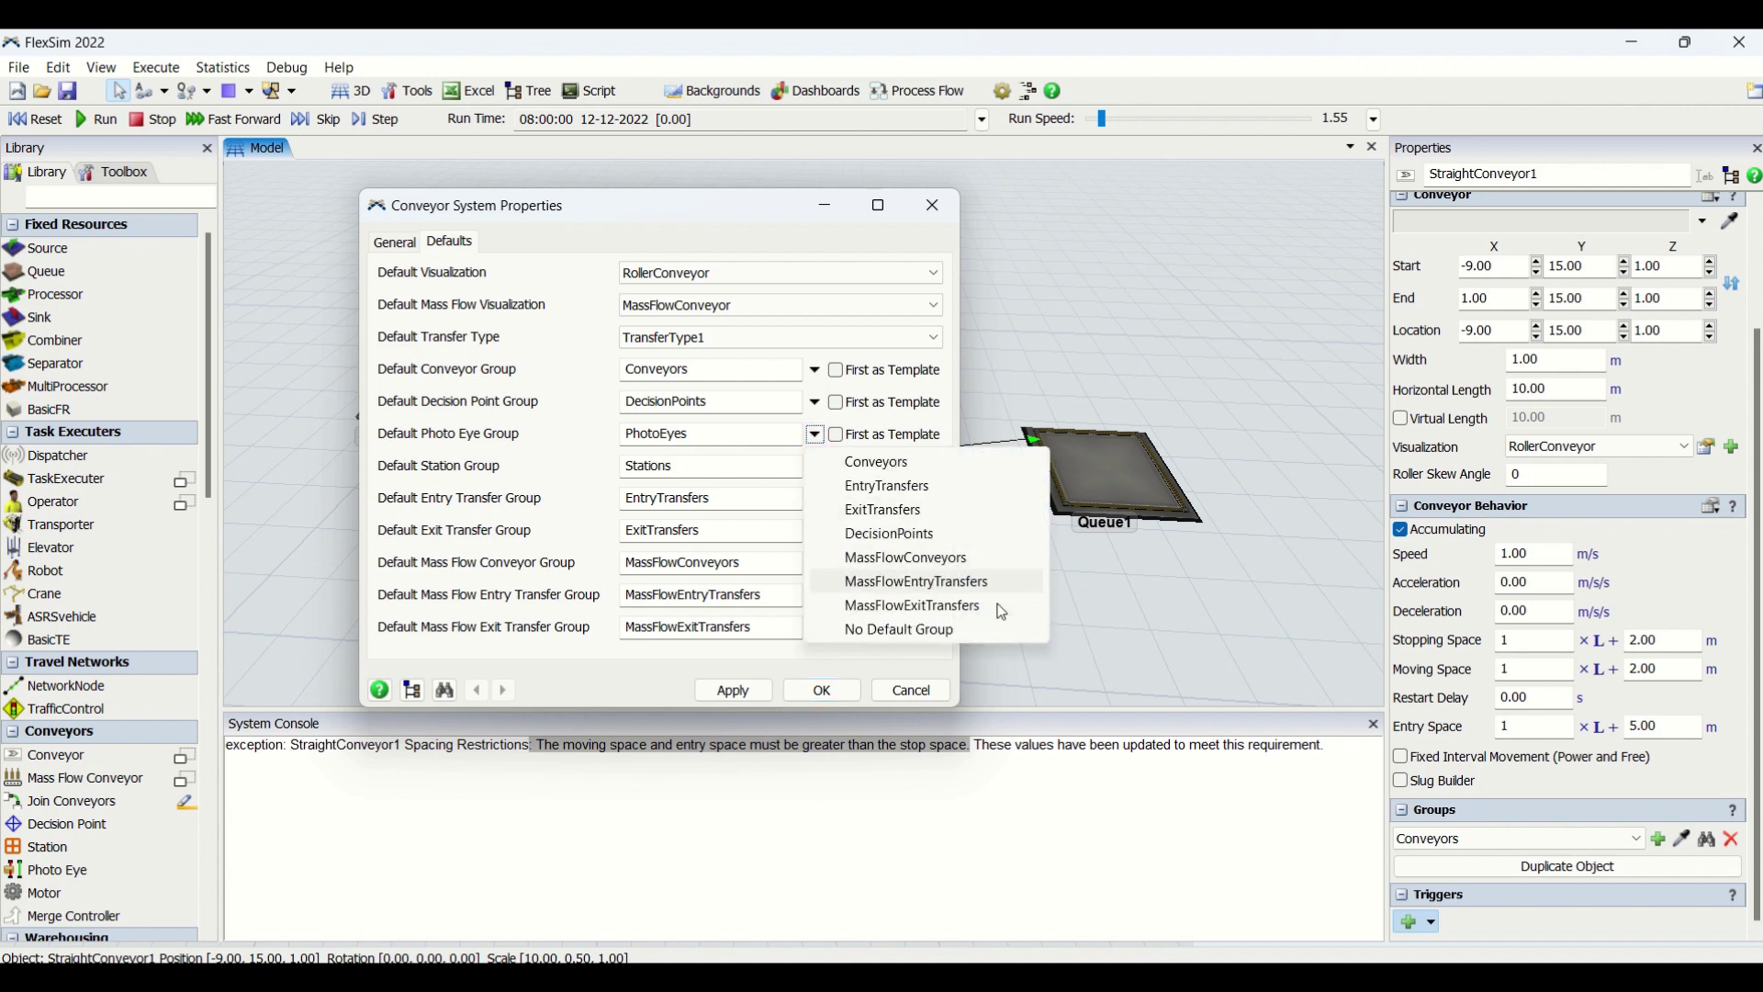
{"action": "left_click", "coordinate": [634, 237]}
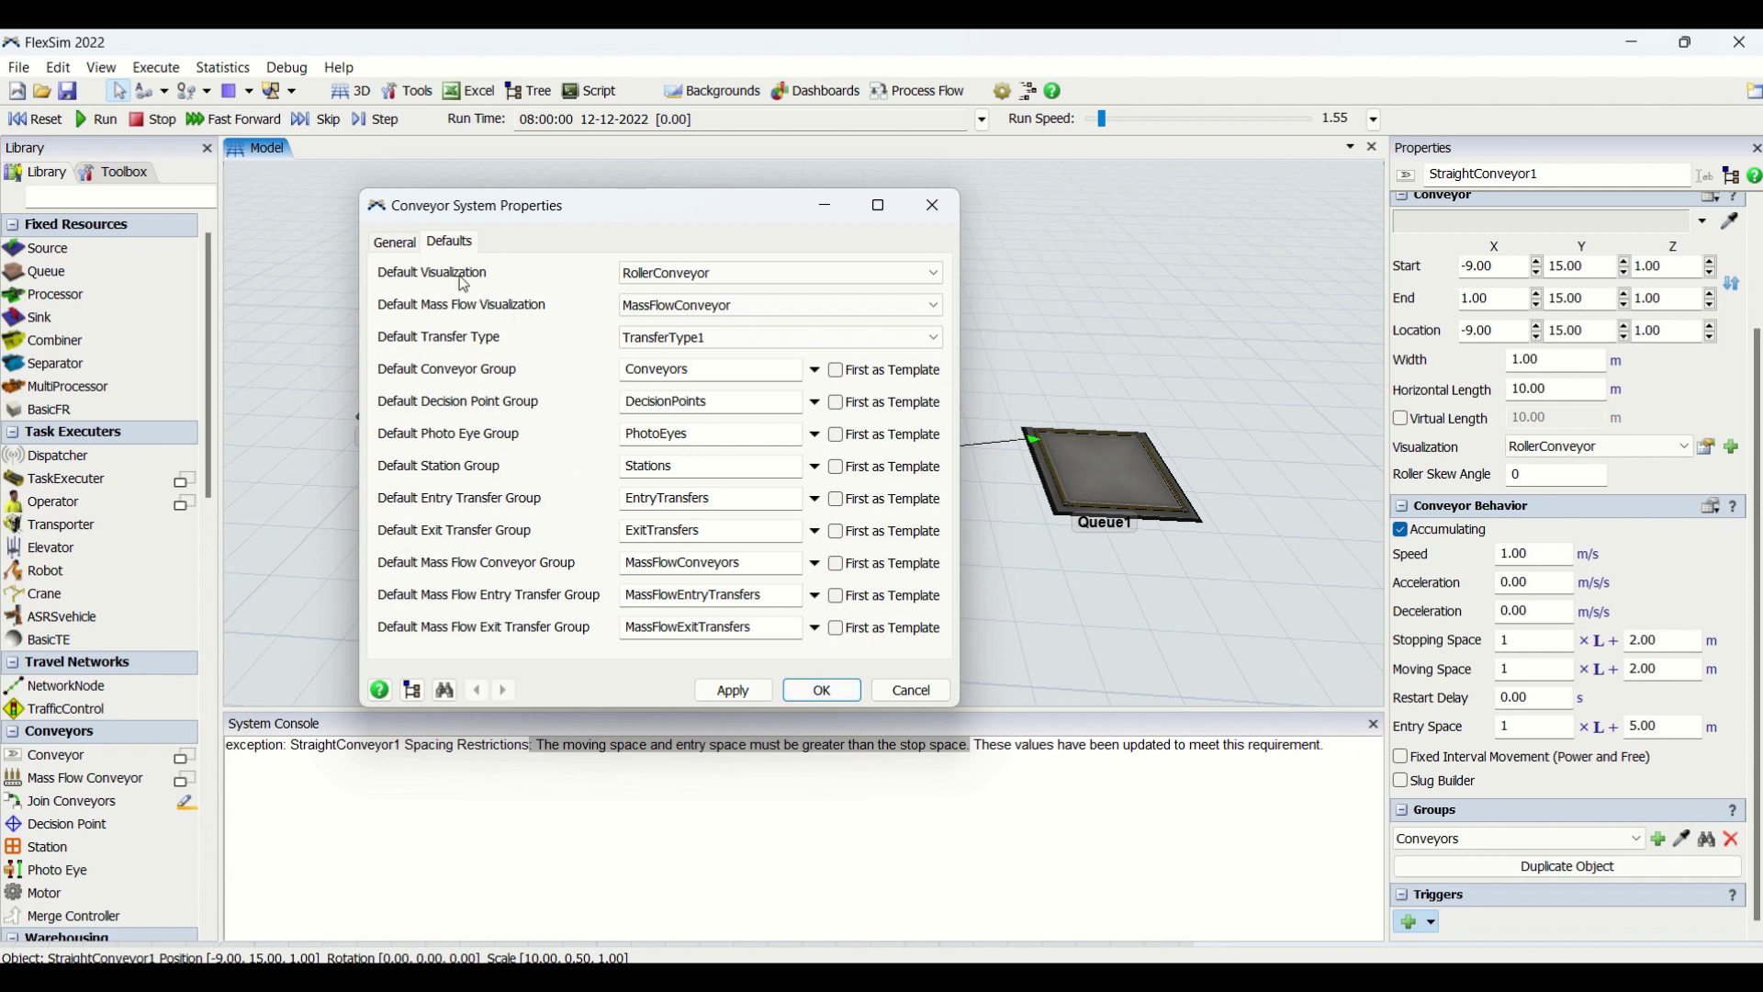
Accept the conveyor system properties and reposition the straight conveyor between the source and the queue, starting at about X -9.04, Y 14.85
{"action": "left_click_drag", "start_coordinate": [681, 205], "coordinate": [968, 418]}
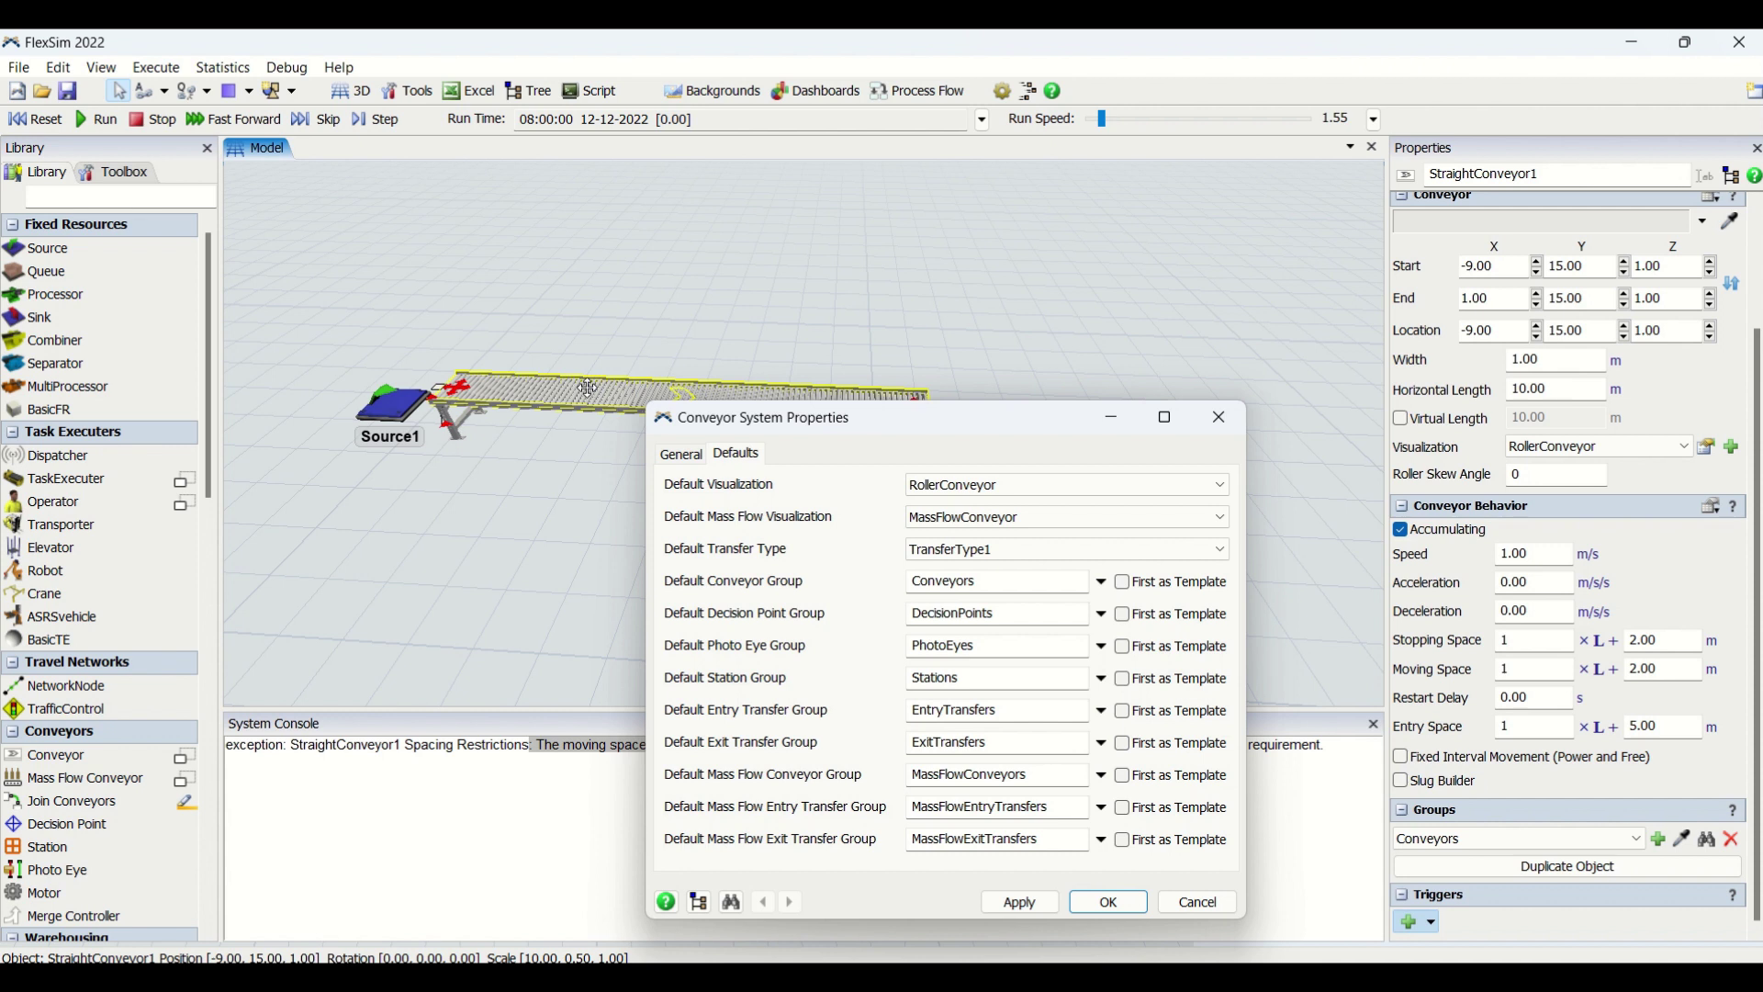
{"action": "left_click_drag", "start_coordinate": [630, 395], "coordinate": [595, 319]}
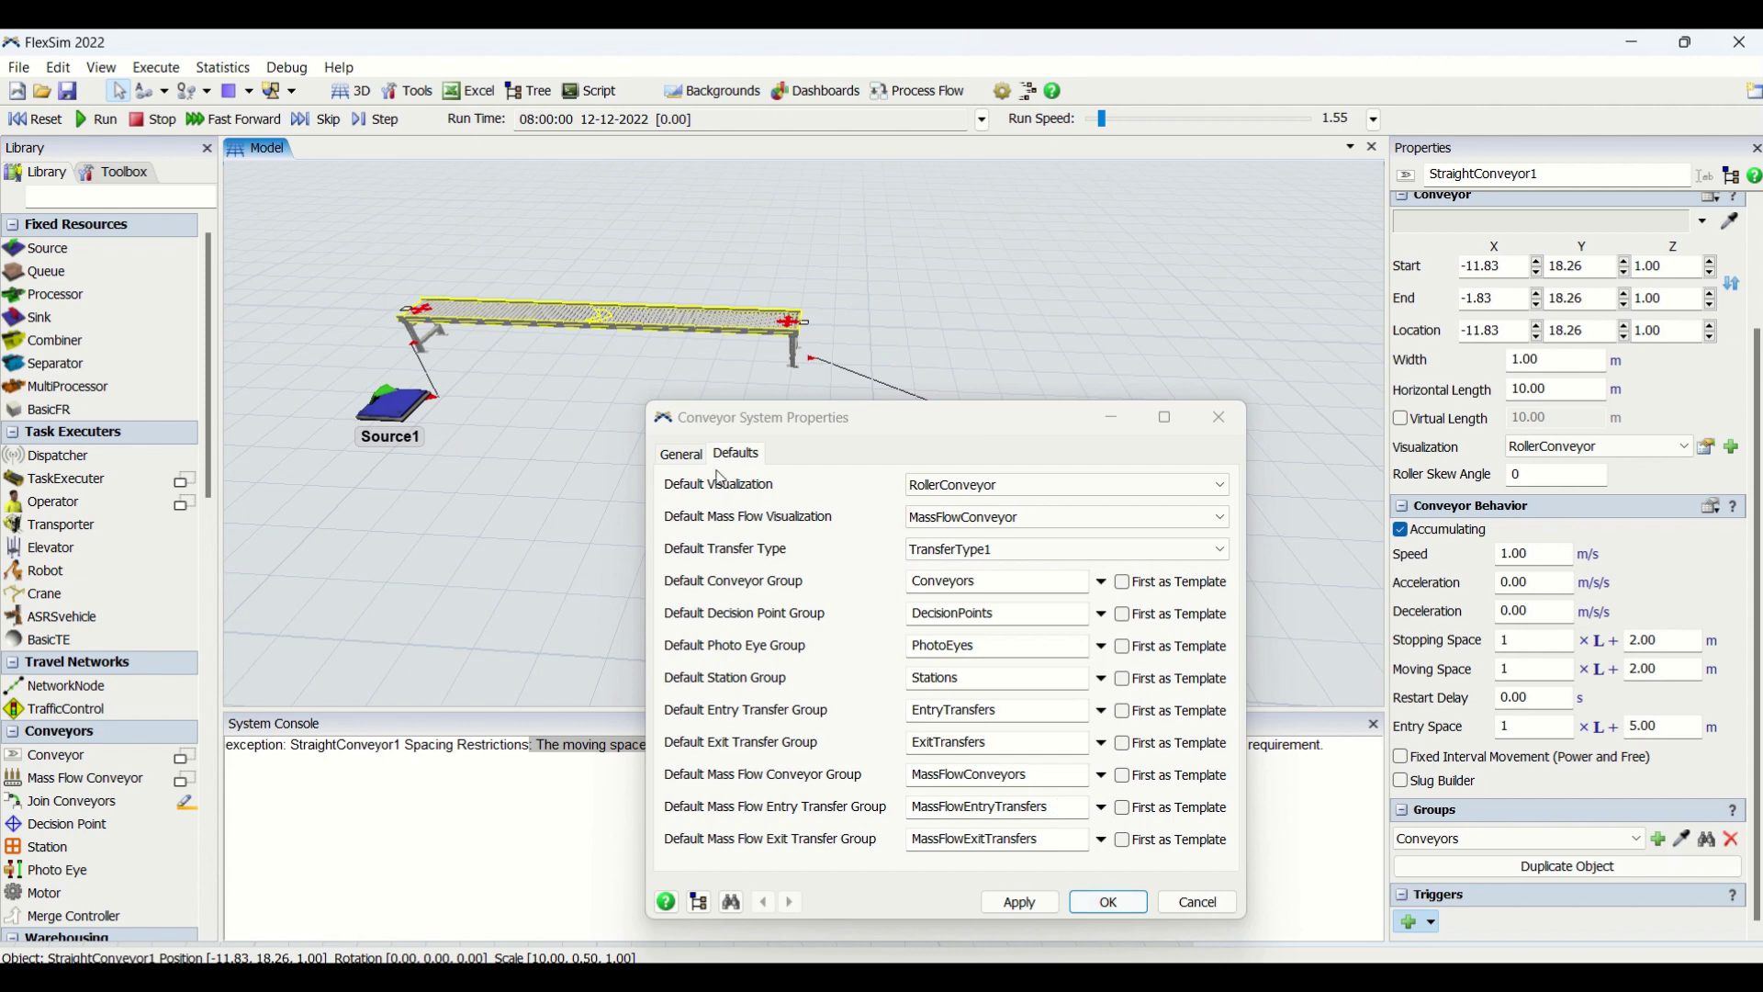
{"action": "left_click", "coordinate": [682, 454]}
{"action": "left_click", "coordinate": [1109, 902]}
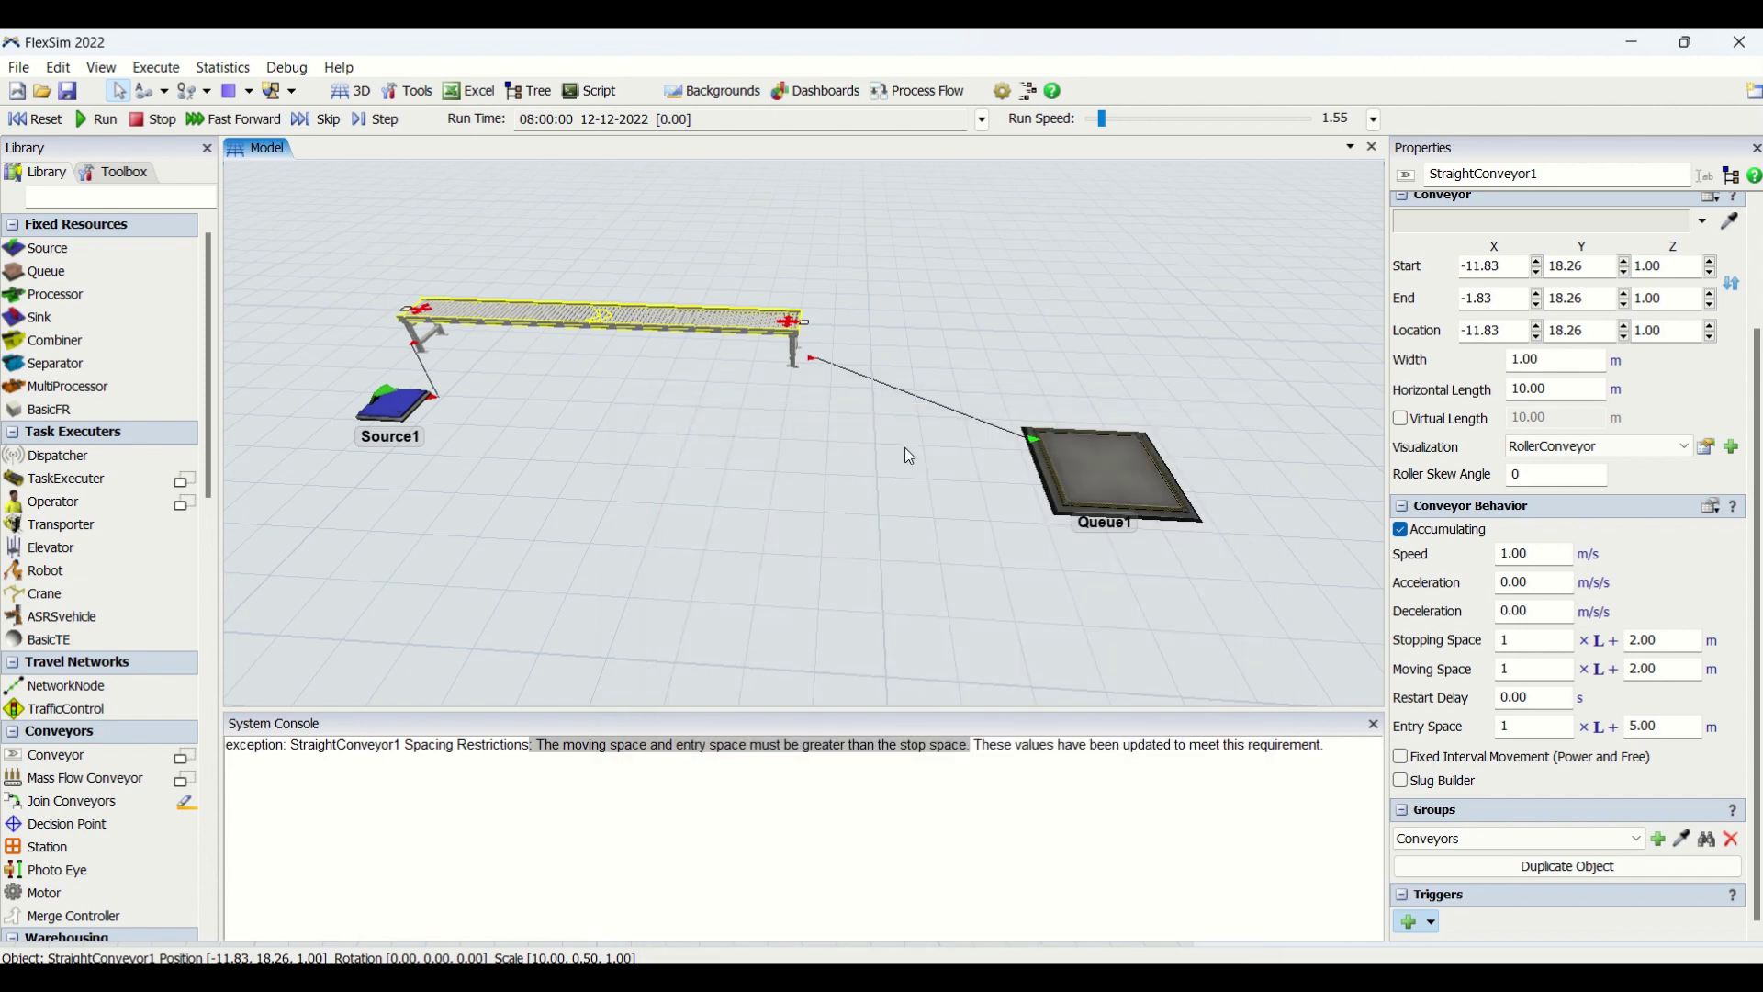
{"action": "left_click_drag", "start_coordinate": [702, 321], "coordinate": [808, 409]}
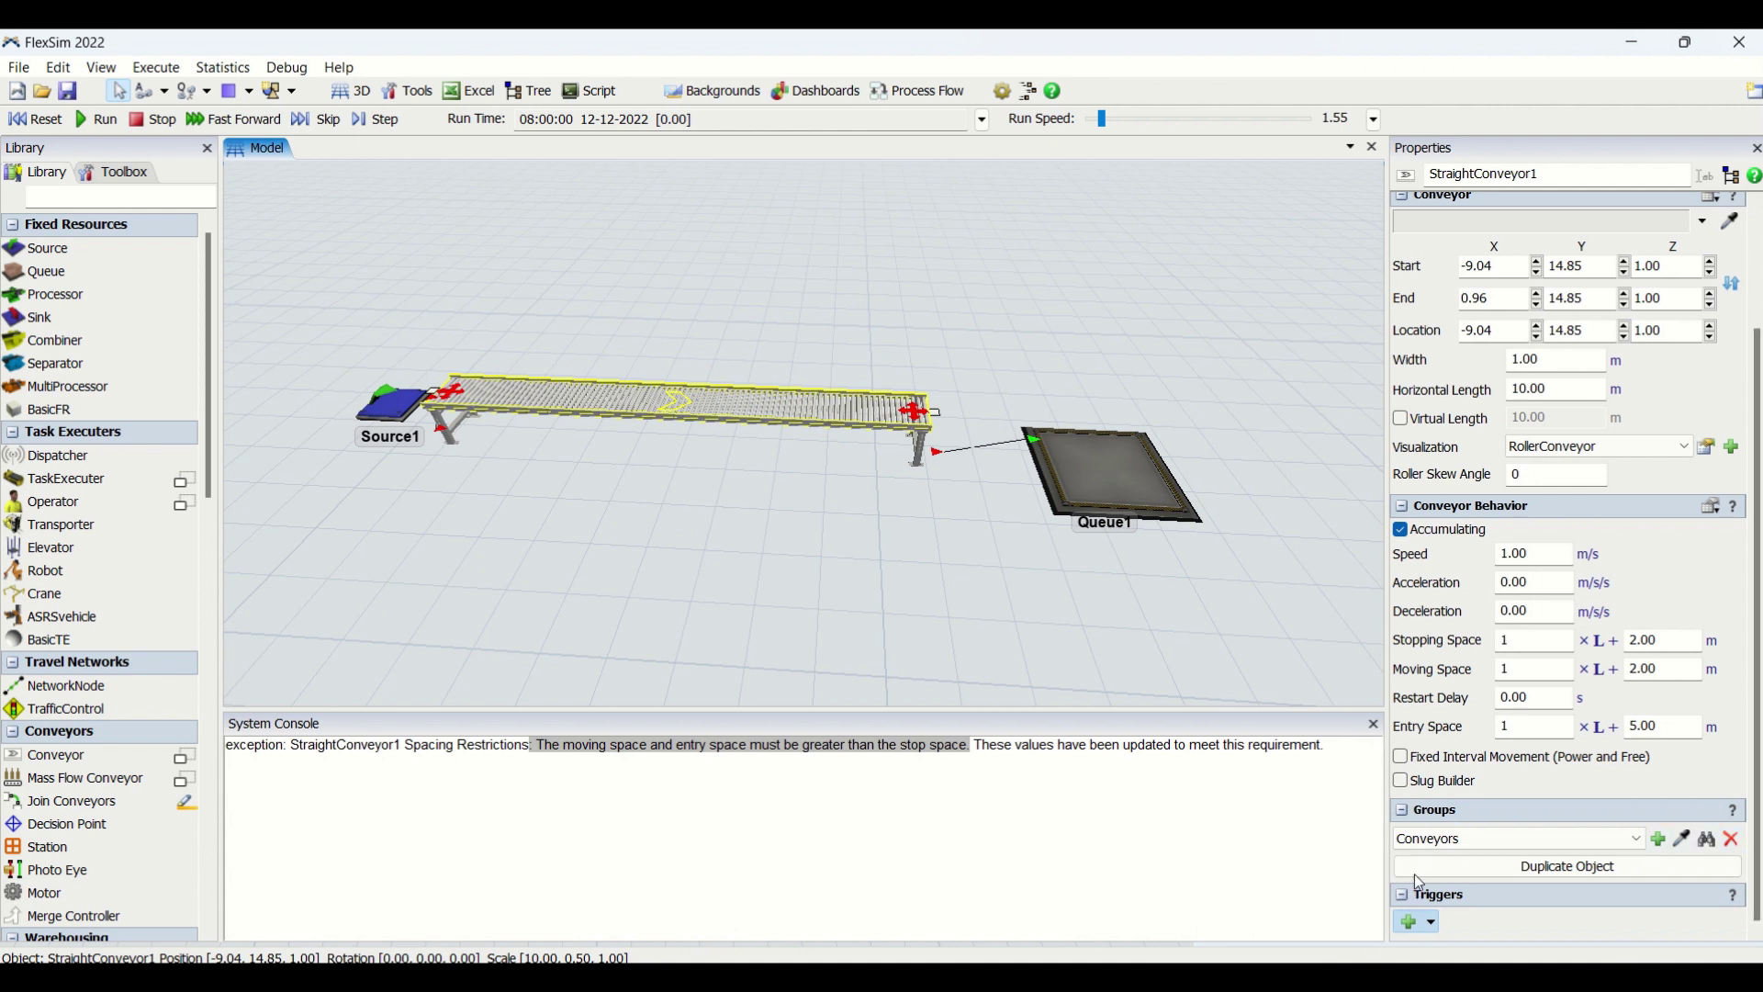
{"action": "left_click", "coordinate": [1418, 921]}
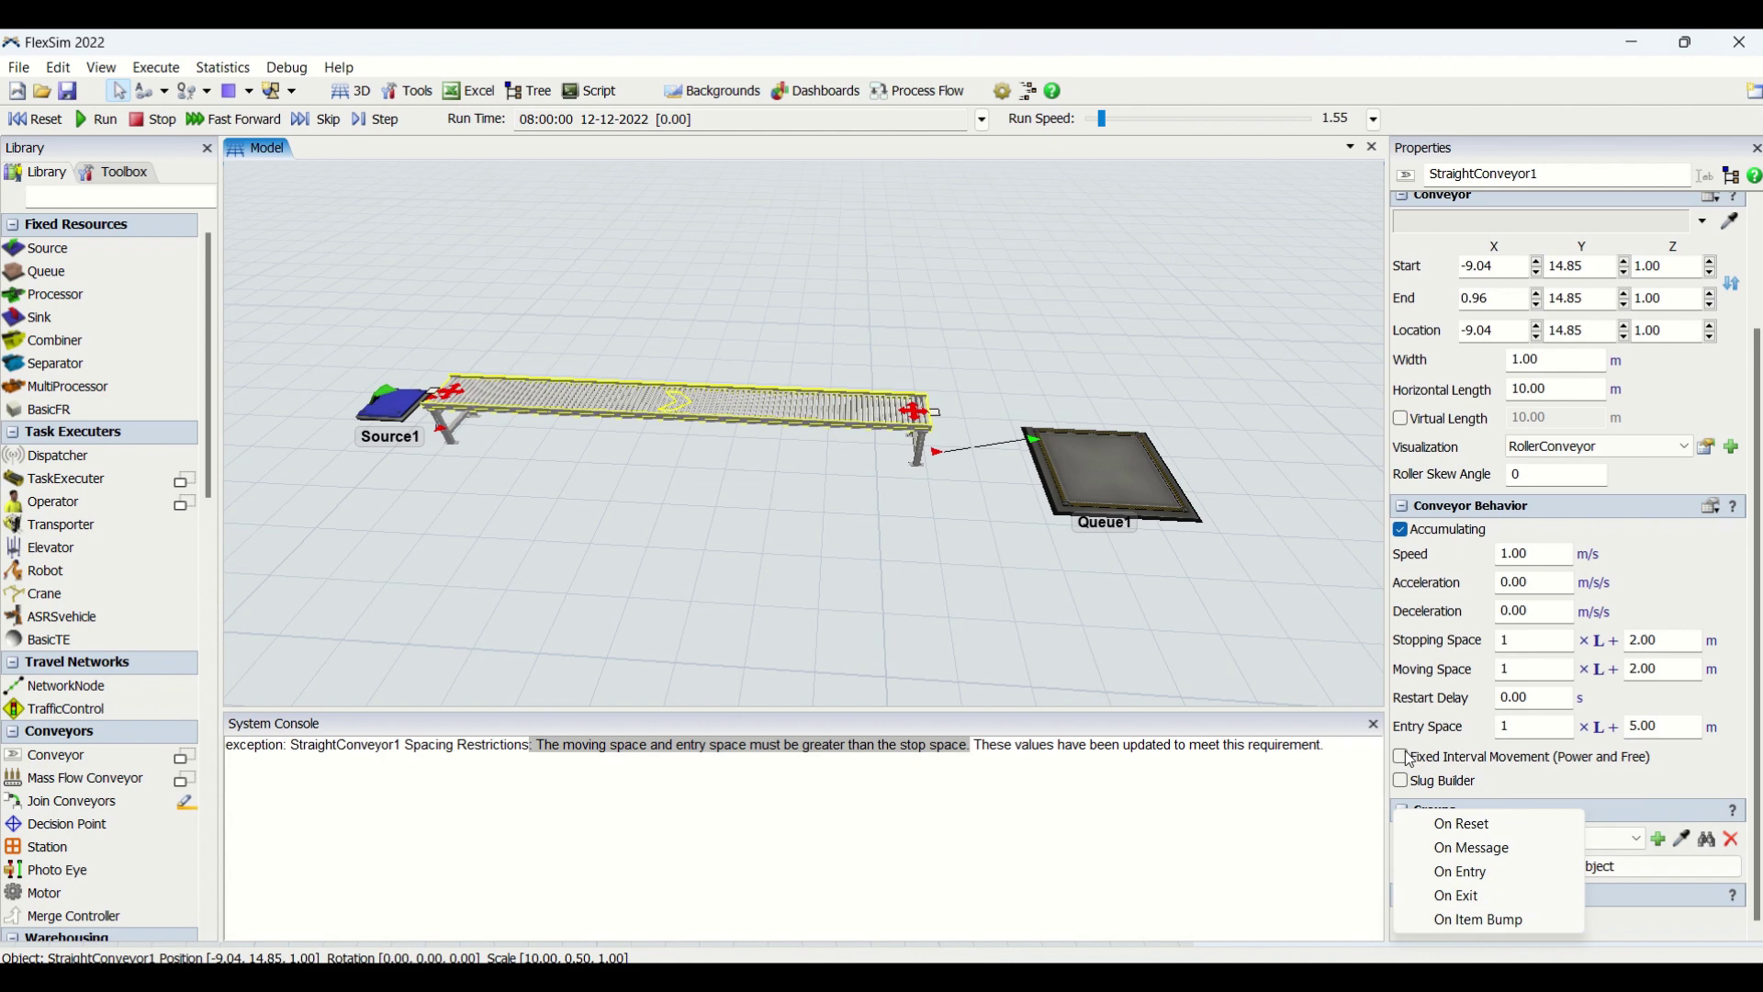
{"action": "left_click", "coordinate": [1160, 607]}
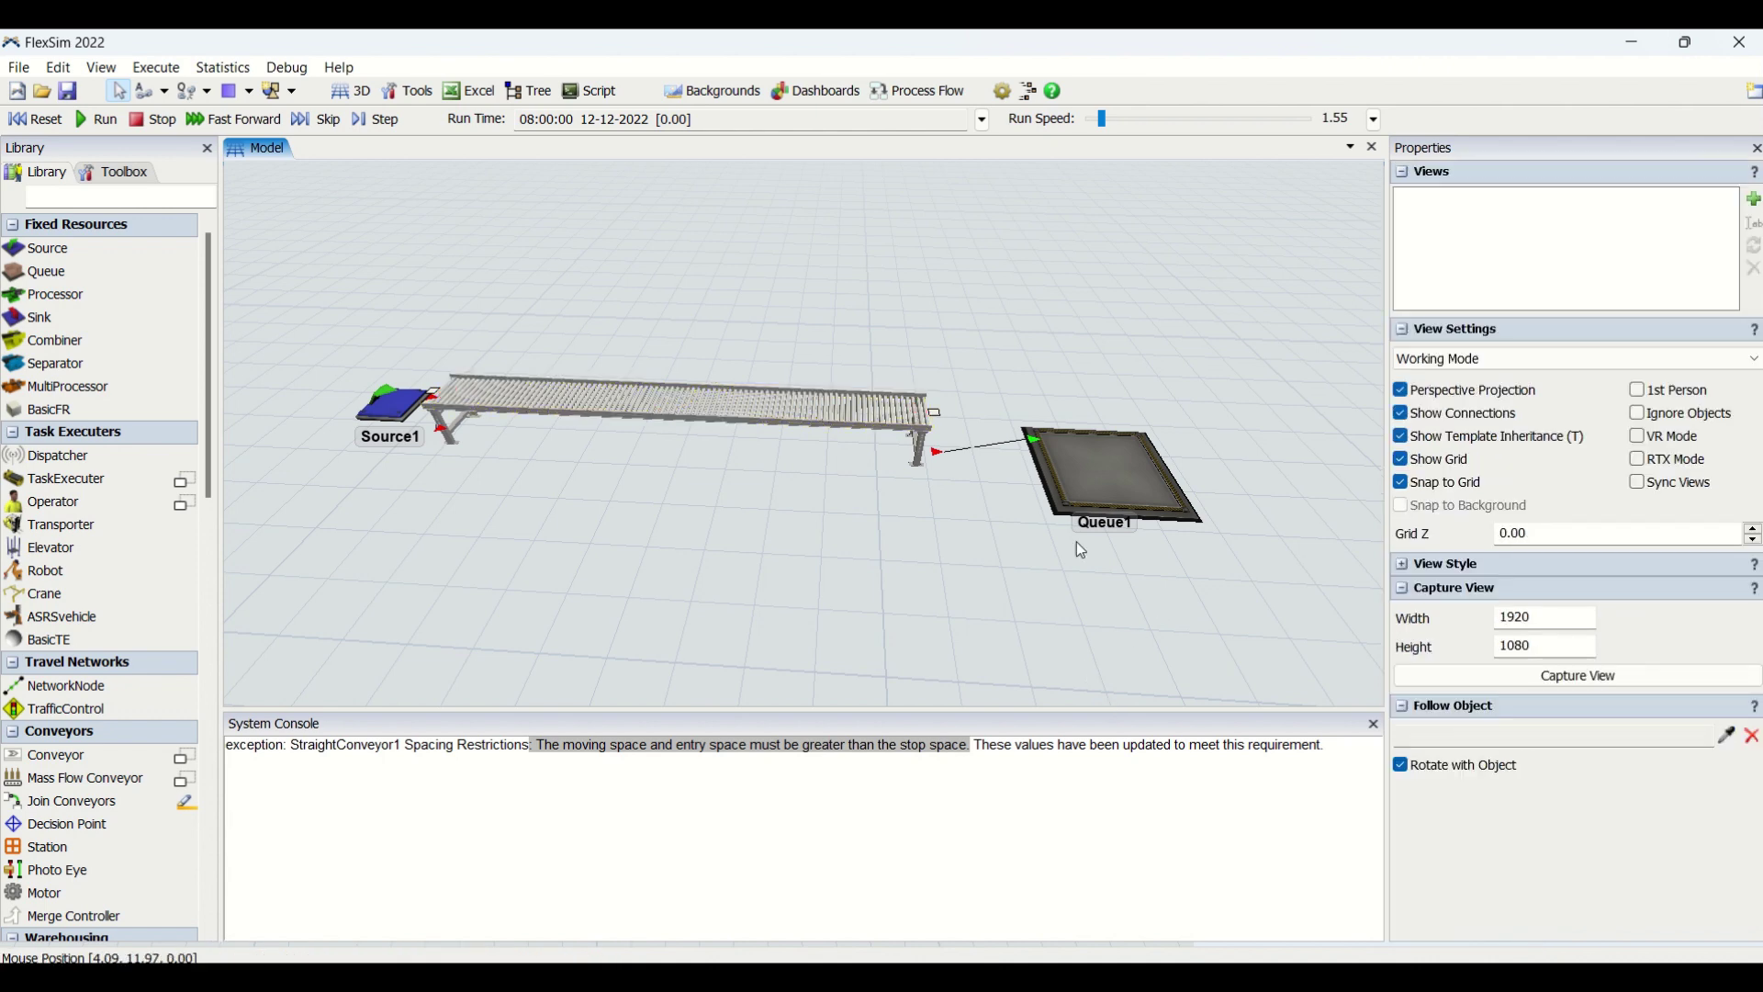
Run the simulation and set the conveyor's entry, moving and stopping space offsets to 0 m while it runs
{"action": "left_click", "coordinate": [95, 120]}
{"action": "left_click", "coordinate": [679, 404]}
{"action": "left_click_drag", "start_coordinate": [1673, 731], "coordinate": [1500, 702]}
{"action": "type", "text": "0"}
{"action": "left_click_drag", "start_coordinate": [1666, 668], "coordinate": [1596, 642]}
{"action": "type", "text": "00"}
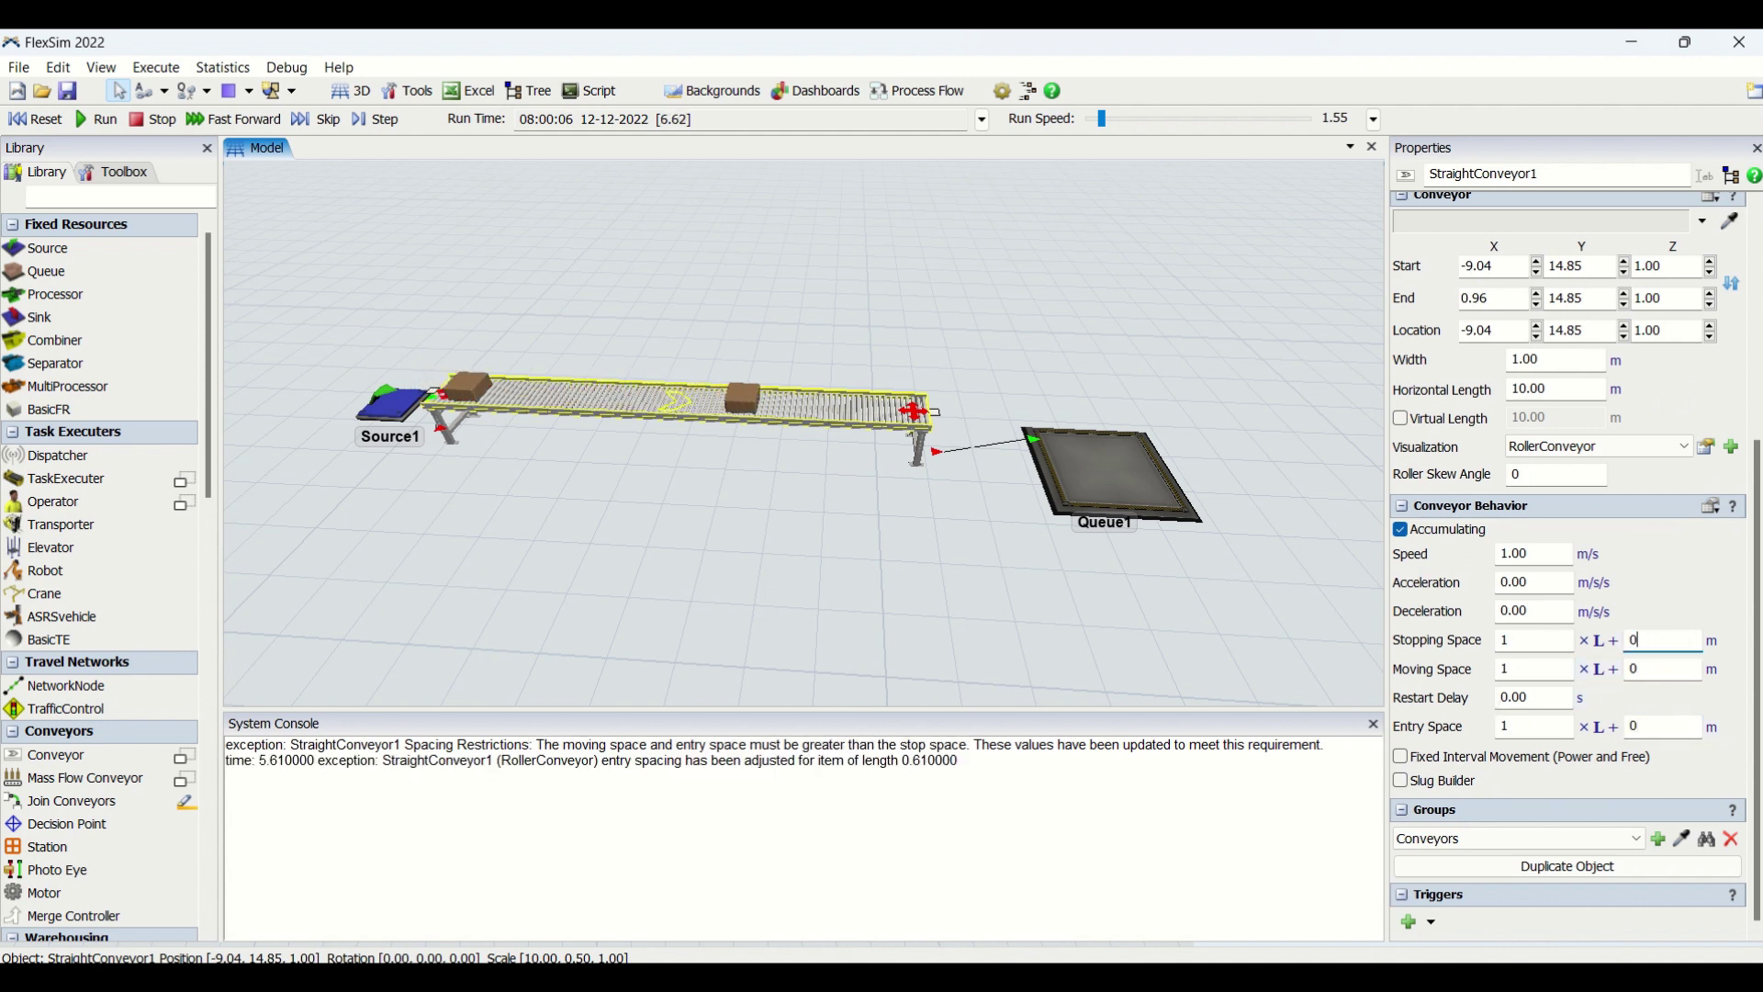
Clear the messages from the system console and reset the model
{"action": "left_click_drag", "start_coordinate": [780, 822], "coordinate": [2, 539]}
{"action": "key", "text": "Delete"}
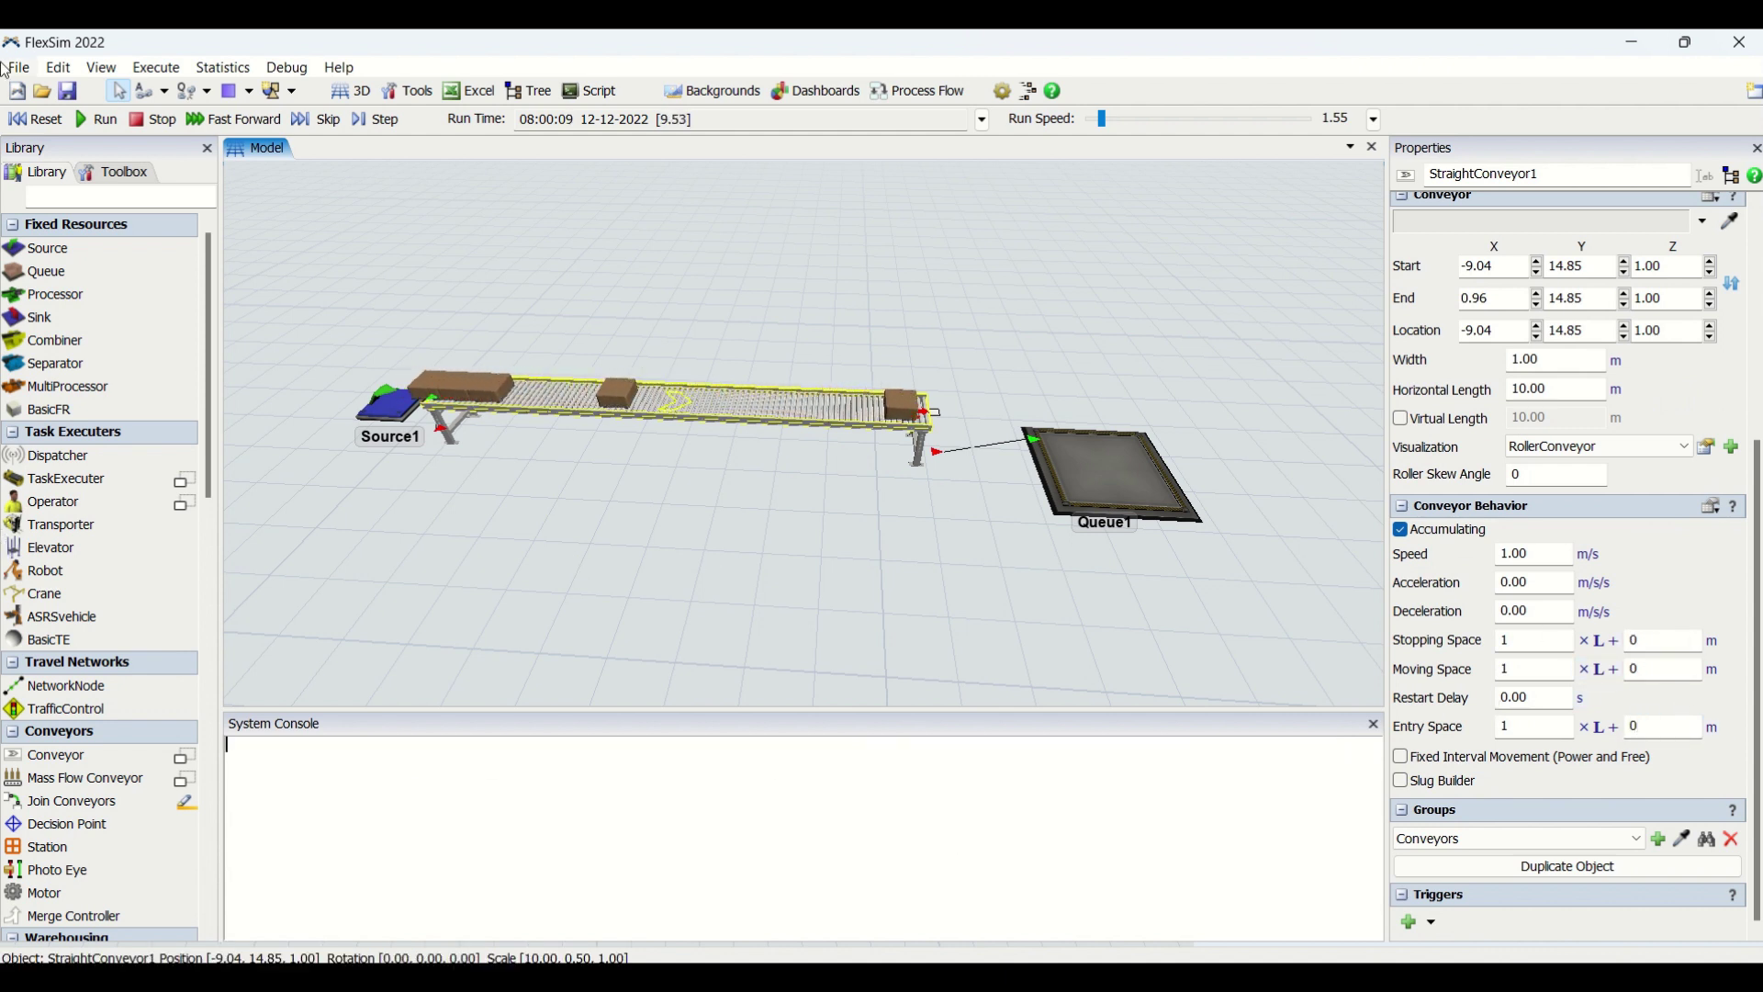
{"action": "left_click", "coordinate": [34, 119]}
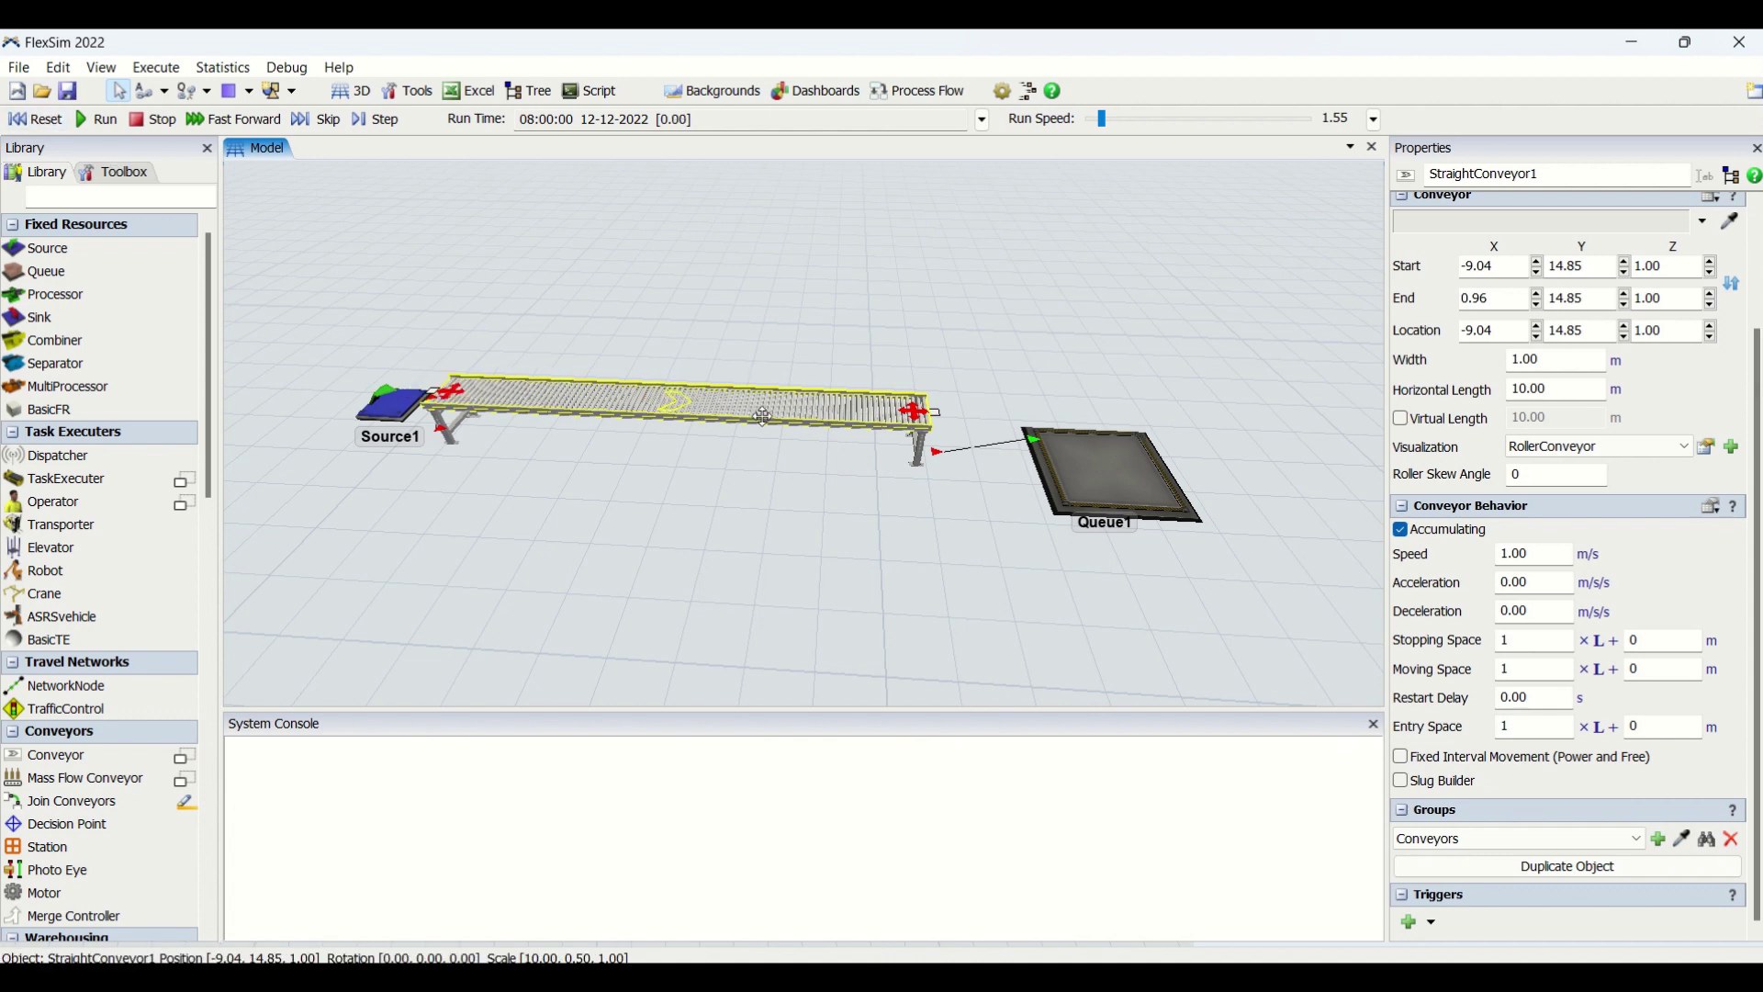
Run the simulation, follow the boxes along the conveyor to the queue, and reset the model
{"action": "left_click", "coordinate": [97, 120]}
{"action": "mouse_move", "coordinate": [525, 509]}
{"action": "right_mouse_down"}
{"action": "mouse_move", "coordinate": [580, 481]}
{"action": "mouse_move", "coordinate": [546, 510]}
{"action": "right_mouse_up"}
{"action": "scroll", "coordinate": [565, 510], "scroll_direction": "up", "scroll_amount": 2}
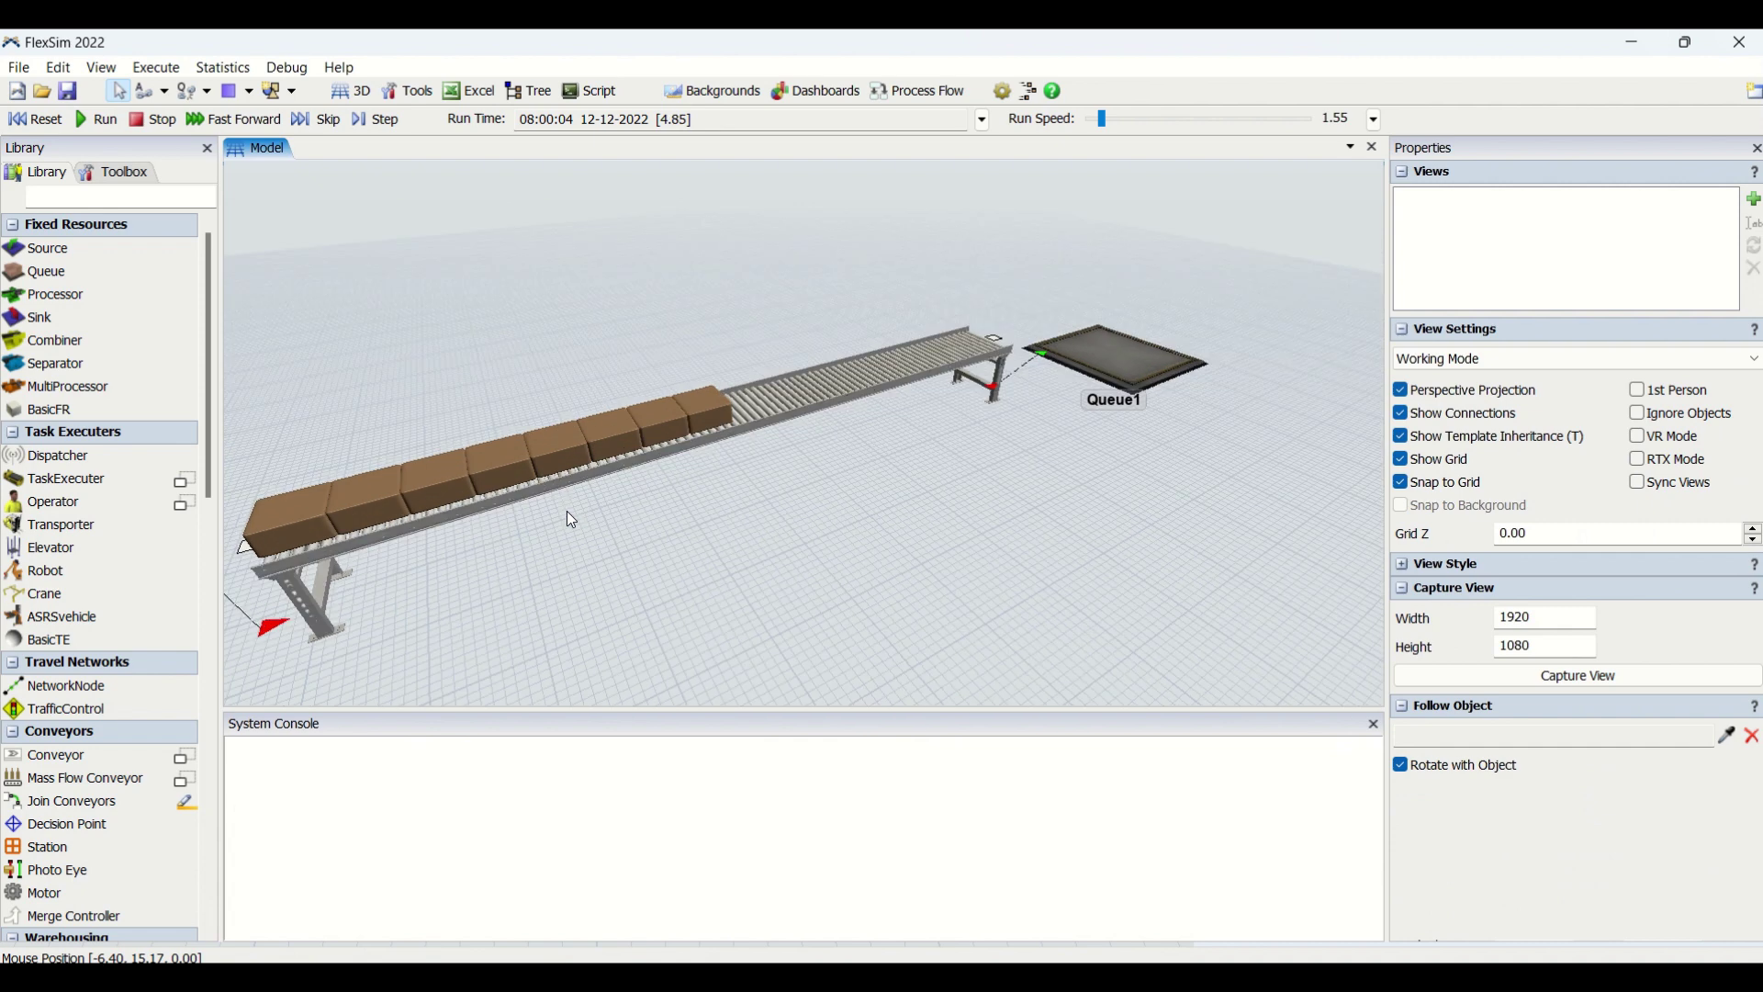
{"action": "right_click_drag", "start_coordinate": [835, 532], "coordinate": [669, 601]}
{"action": "scroll", "coordinate": [675, 593], "scroll_direction": "down", "scroll_amount": 4}
{"action": "left_click_drag", "start_coordinate": [677, 629], "coordinate": [707, 604]}
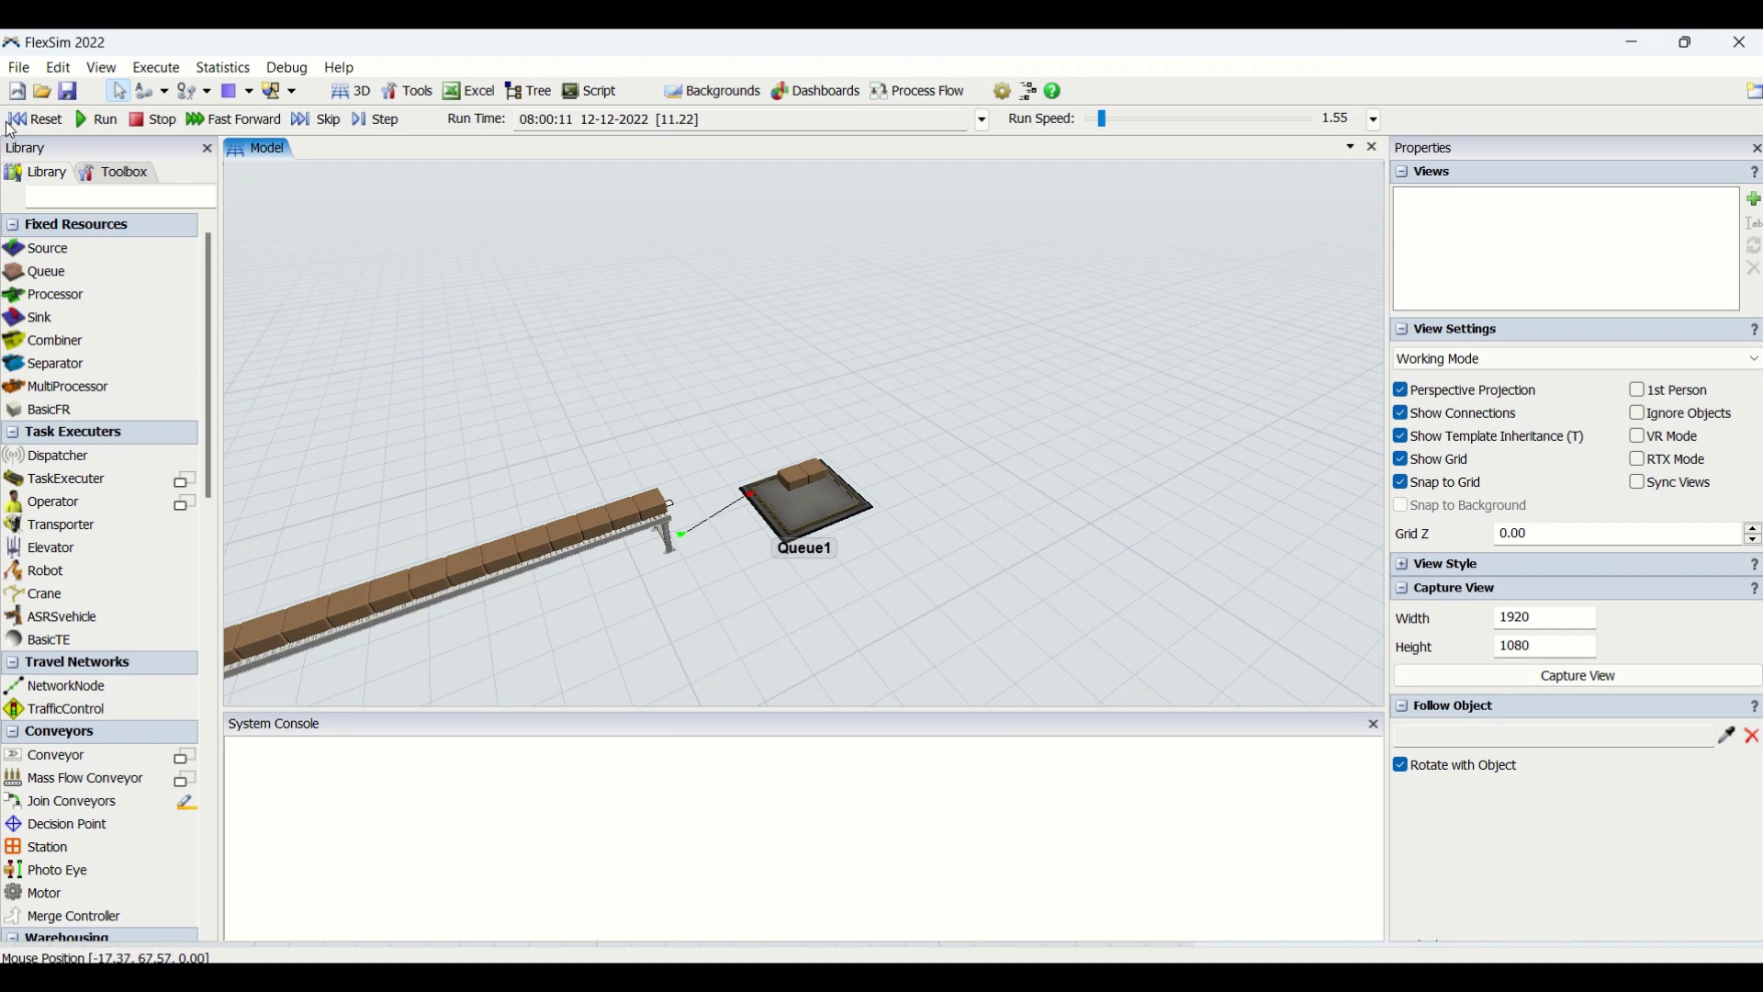
{"action": "left_click", "coordinate": [34, 120]}
Move the queue to about X 13.70, Y 9.29 and add a second straight conveyor about 14.27 m long, starting near X 2.41, Y 15.46
{"action": "left_click_drag", "start_coordinate": [808, 501], "coordinate": [1267, 500]}
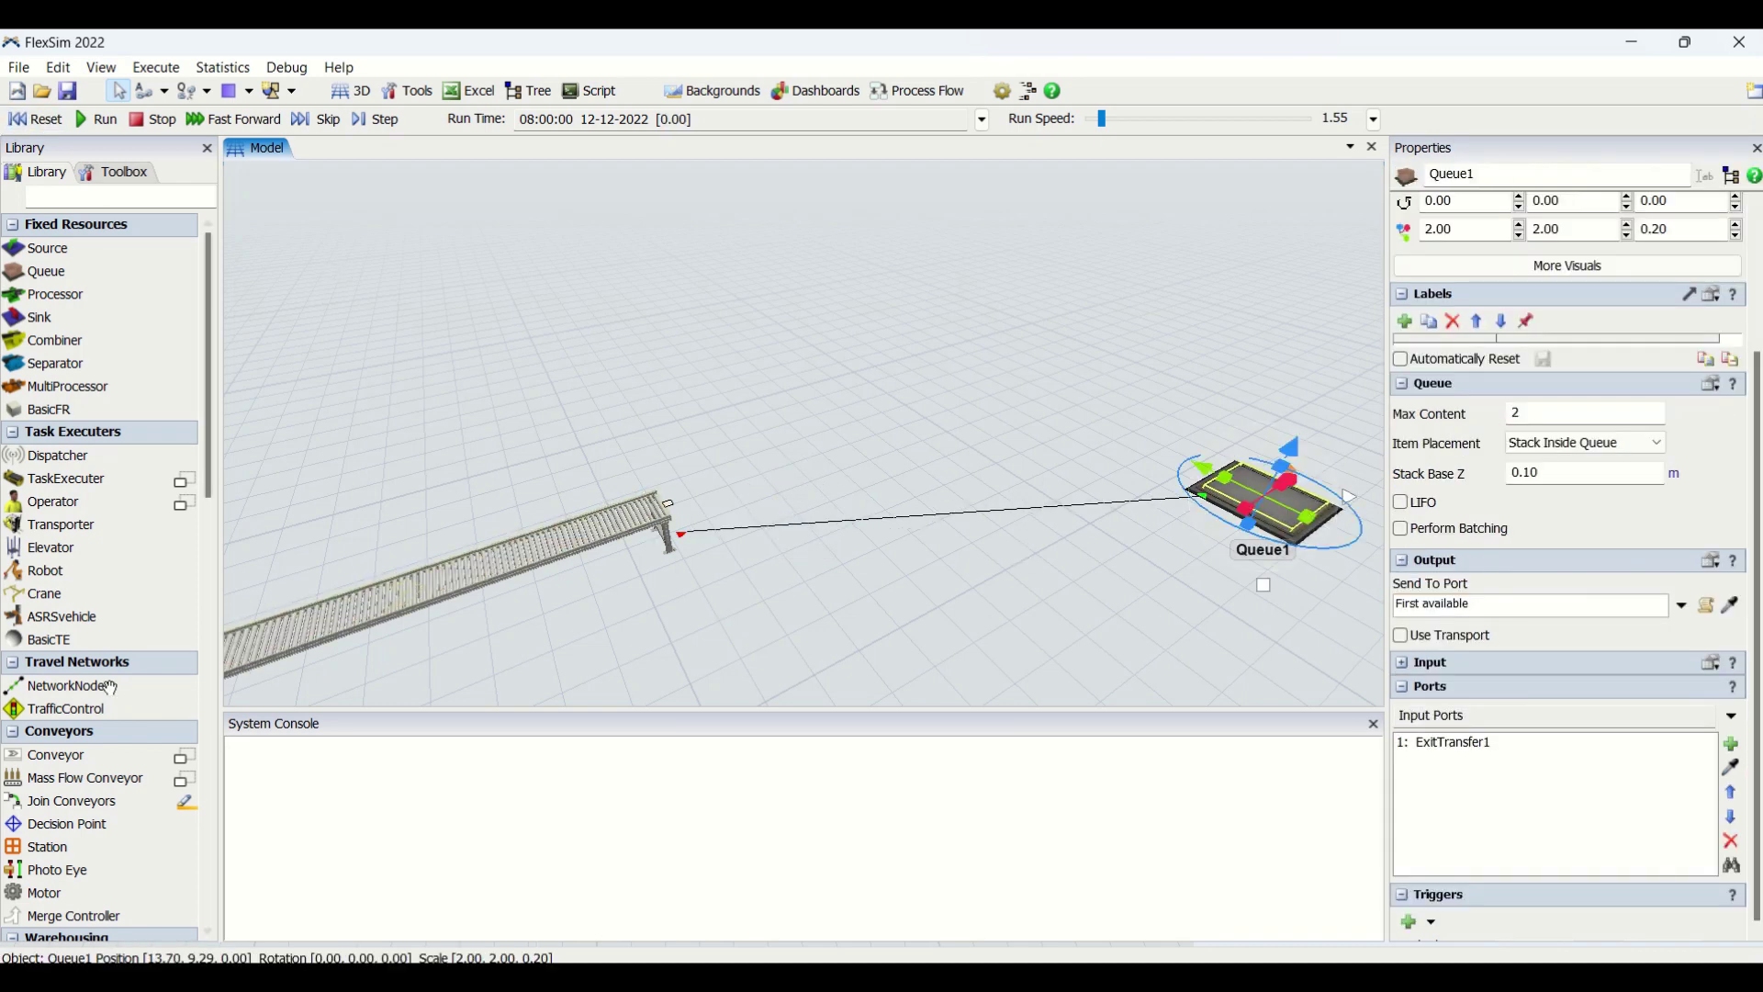
{"action": "left_click", "coordinate": [83, 754]}
{"action": "mouse_move", "coordinate": [718, 491]}
{"action": "left_mouse_down"}
{"action": "mouse_move", "coordinate": [1159, 376]}
{"action": "mouse_move", "coordinate": [1070, 374]}
{"action": "left_mouse_up"}
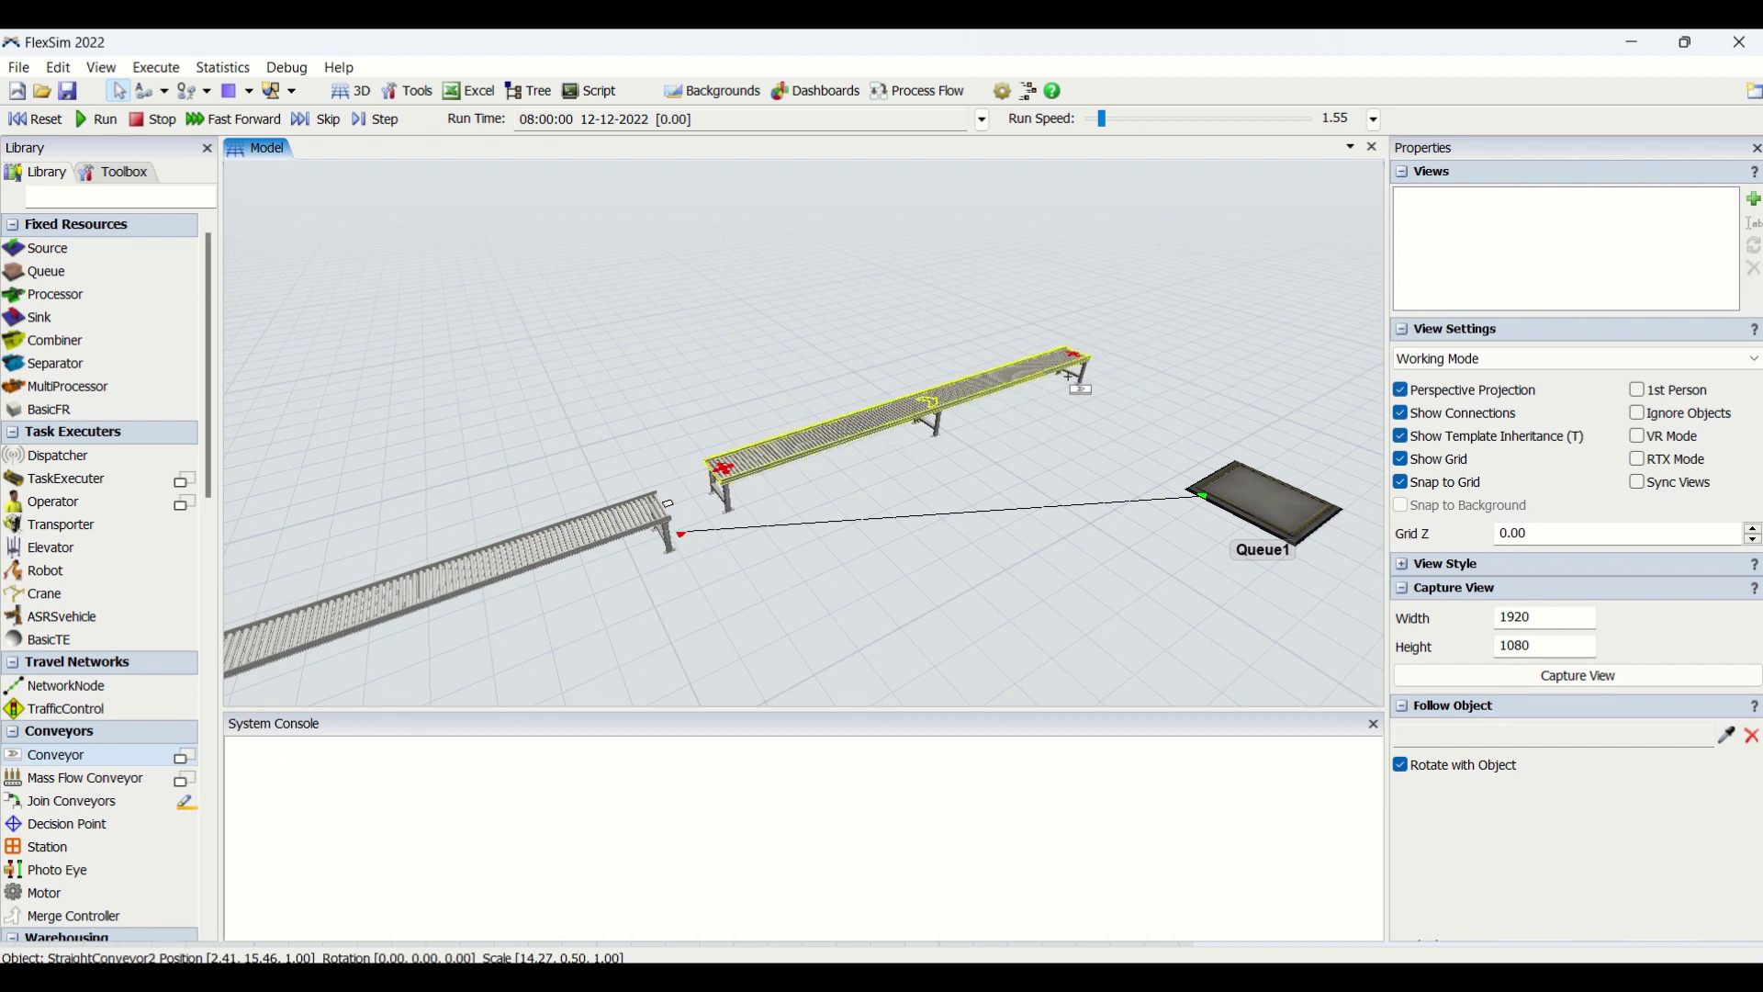
Disconnect the first conveyor from the queue and move the queue beyond the second conveyor's far end, at about X 22.00, Y 16.00
{"action": "left_click", "coordinate": [633, 531]}
{"action": "left_click", "coordinate": [1290, 502]}
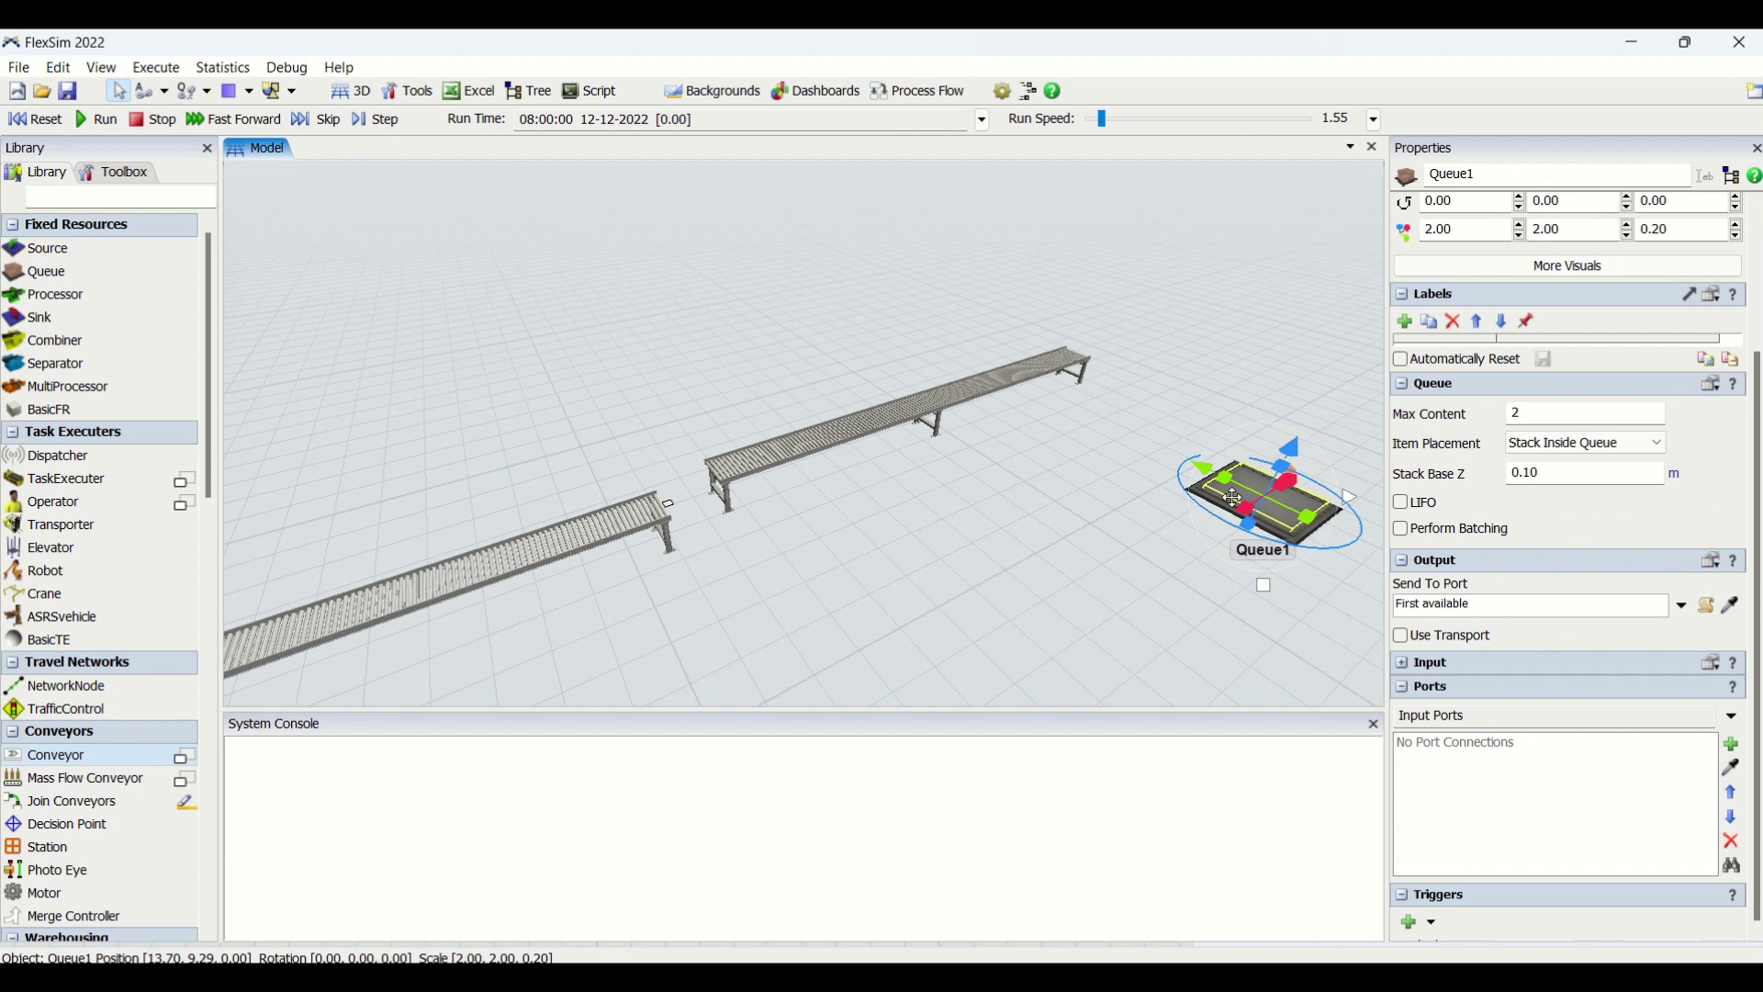
{"action": "left_click", "coordinate": [1123, 558]}
{"action": "left_click_drag", "start_coordinate": [1241, 486], "coordinate": [1168, 341]}
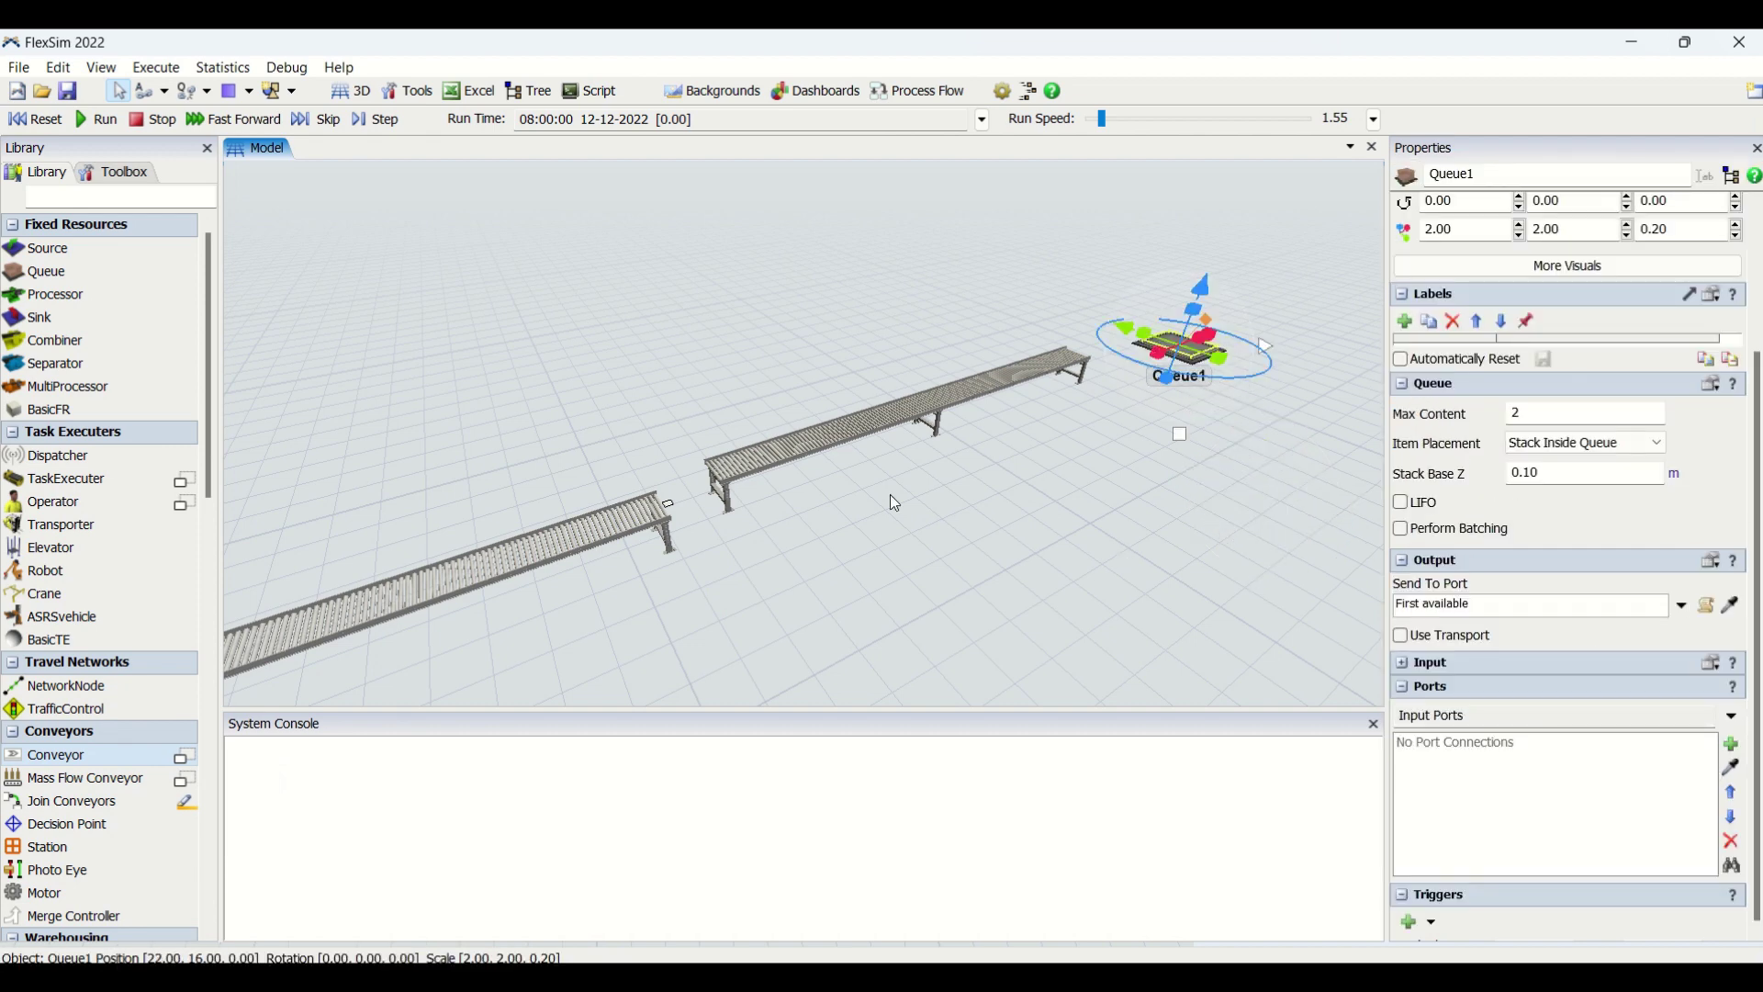
Delete the leftover exit transfer at the first conveyor's end and connect the first straight conveyor to the second
{"action": "left_click", "coordinate": [667, 505]}
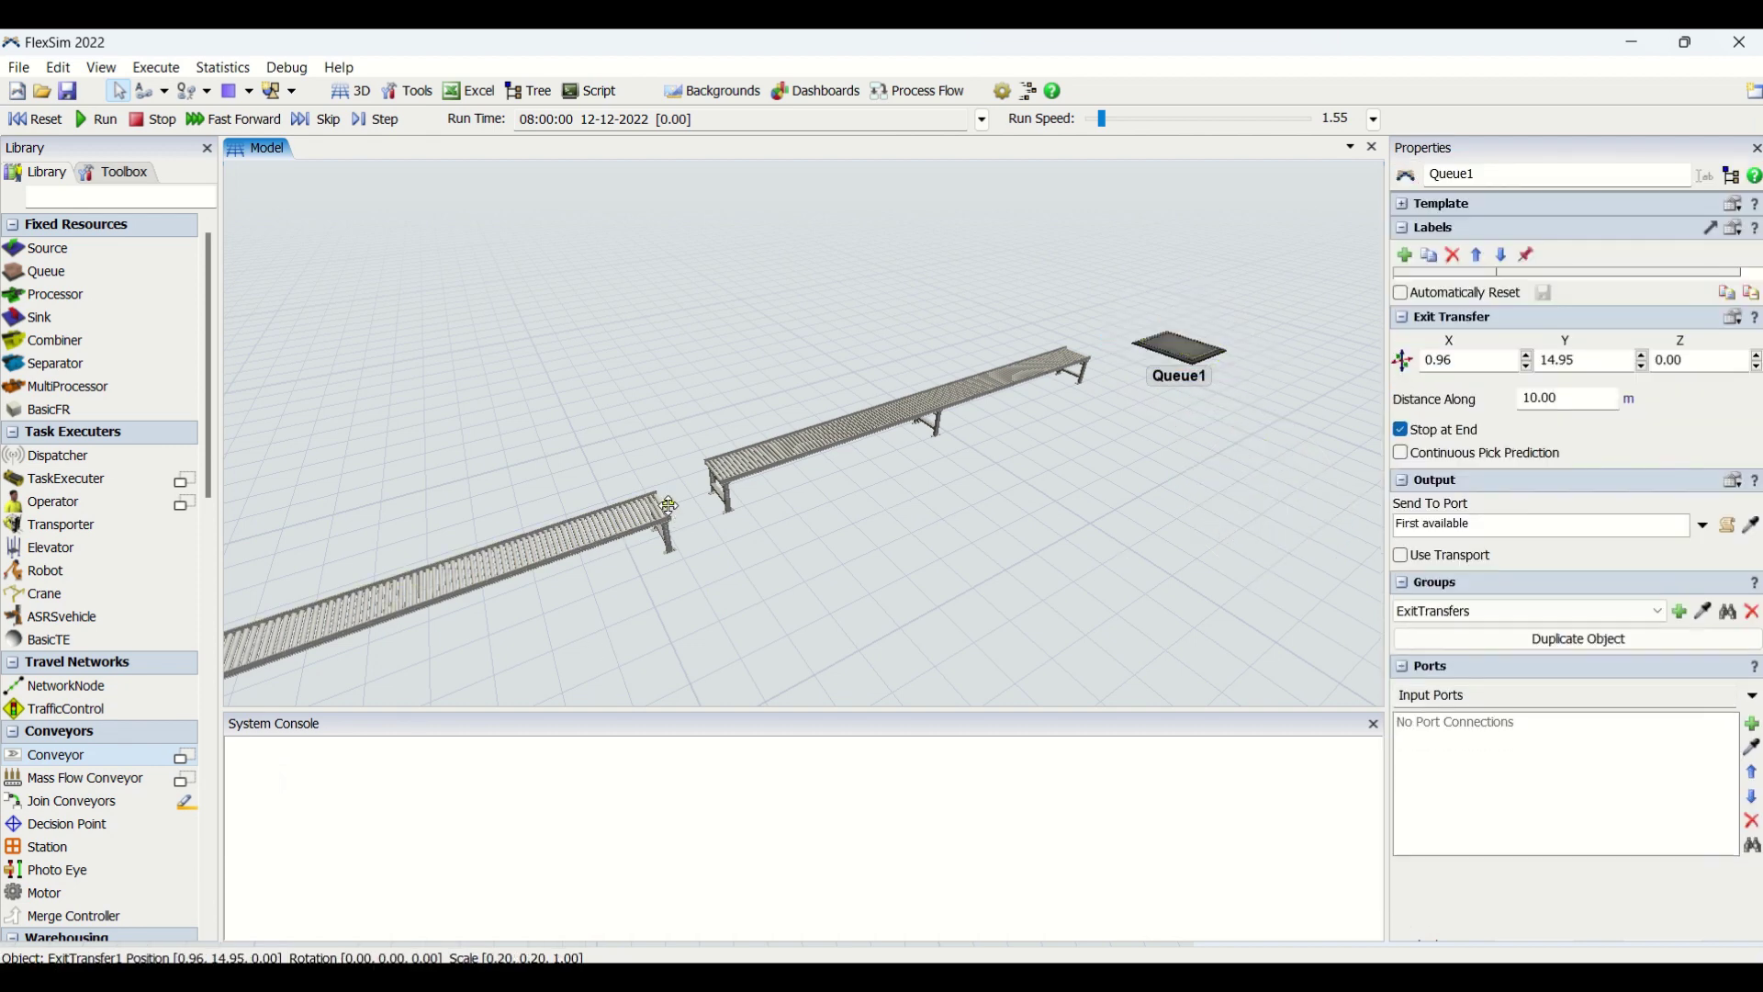
{"action": "key", "text": "Delete"}
{"action": "left_click", "coordinate": [716, 540]}
{"action": "key", "text": "a"}
{"action": "left_click", "coordinate": [641, 521]}
{"action": "left_click", "coordinate": [749, 462]}
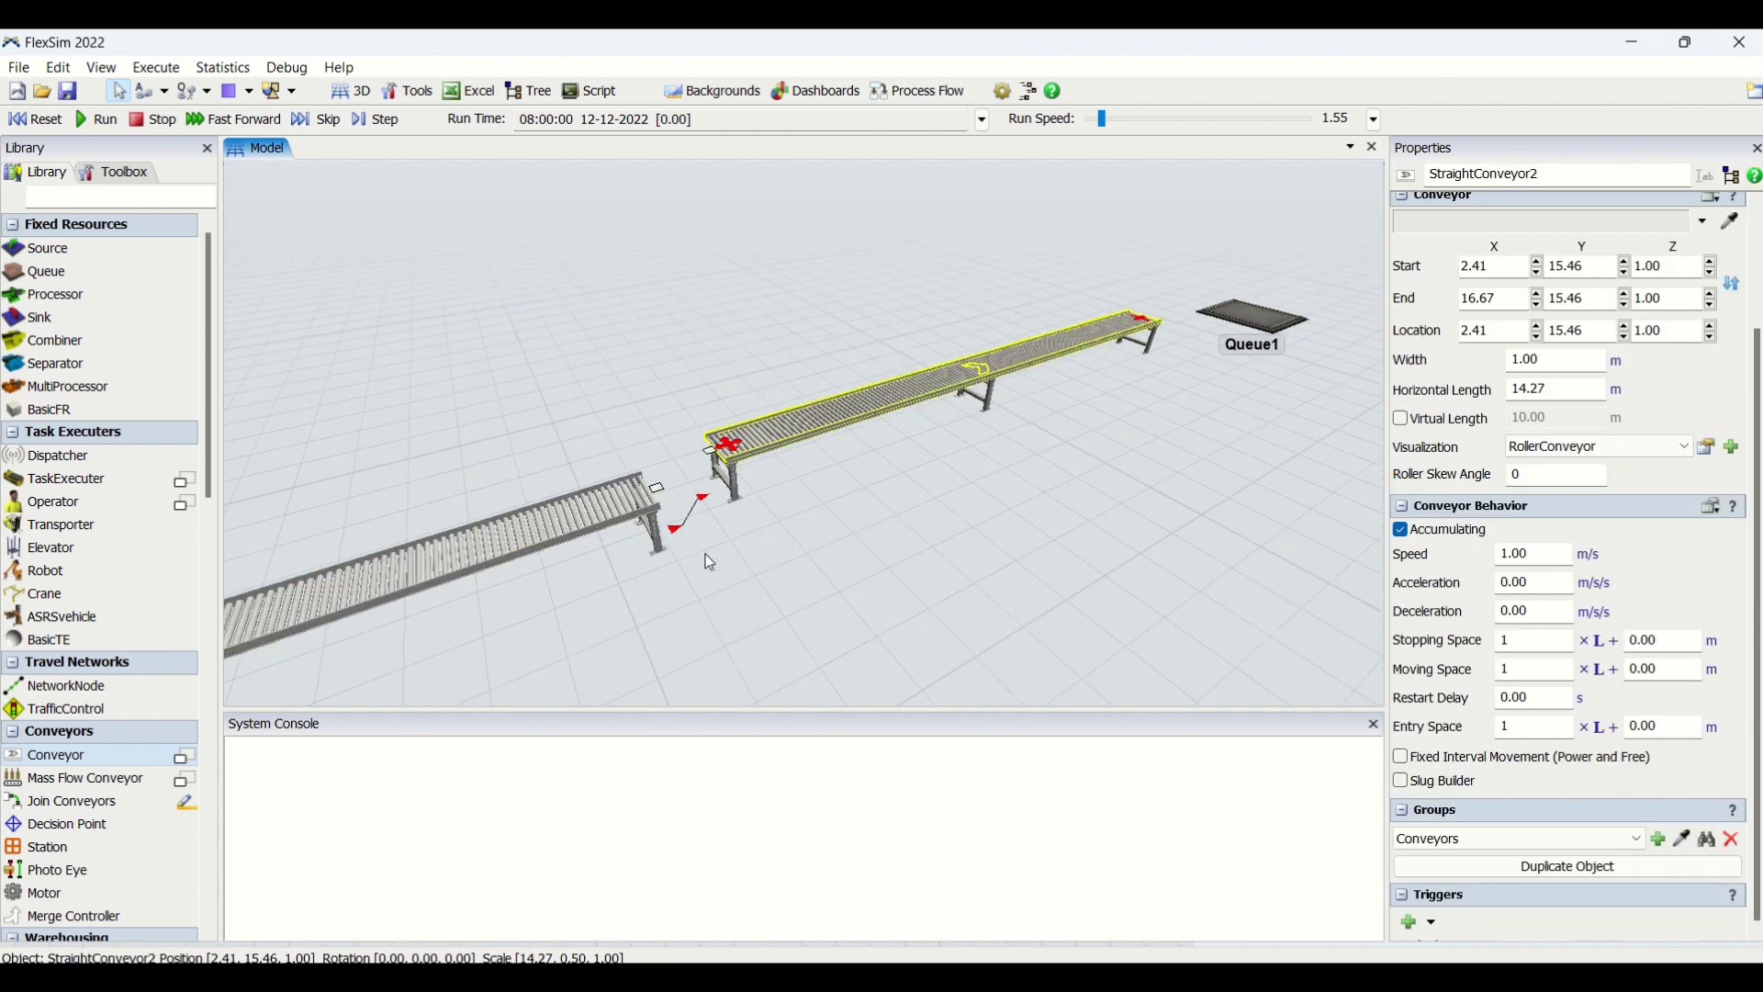
Examine the first conveyor's exit transfer and the second conveyor's entry transfer
{"action": "scroll", "coordinate": [705, 554], "scroll_direction": "up", "scroll_amount": 3}
{"action": "left_click", "coordinate": [620, 443]}
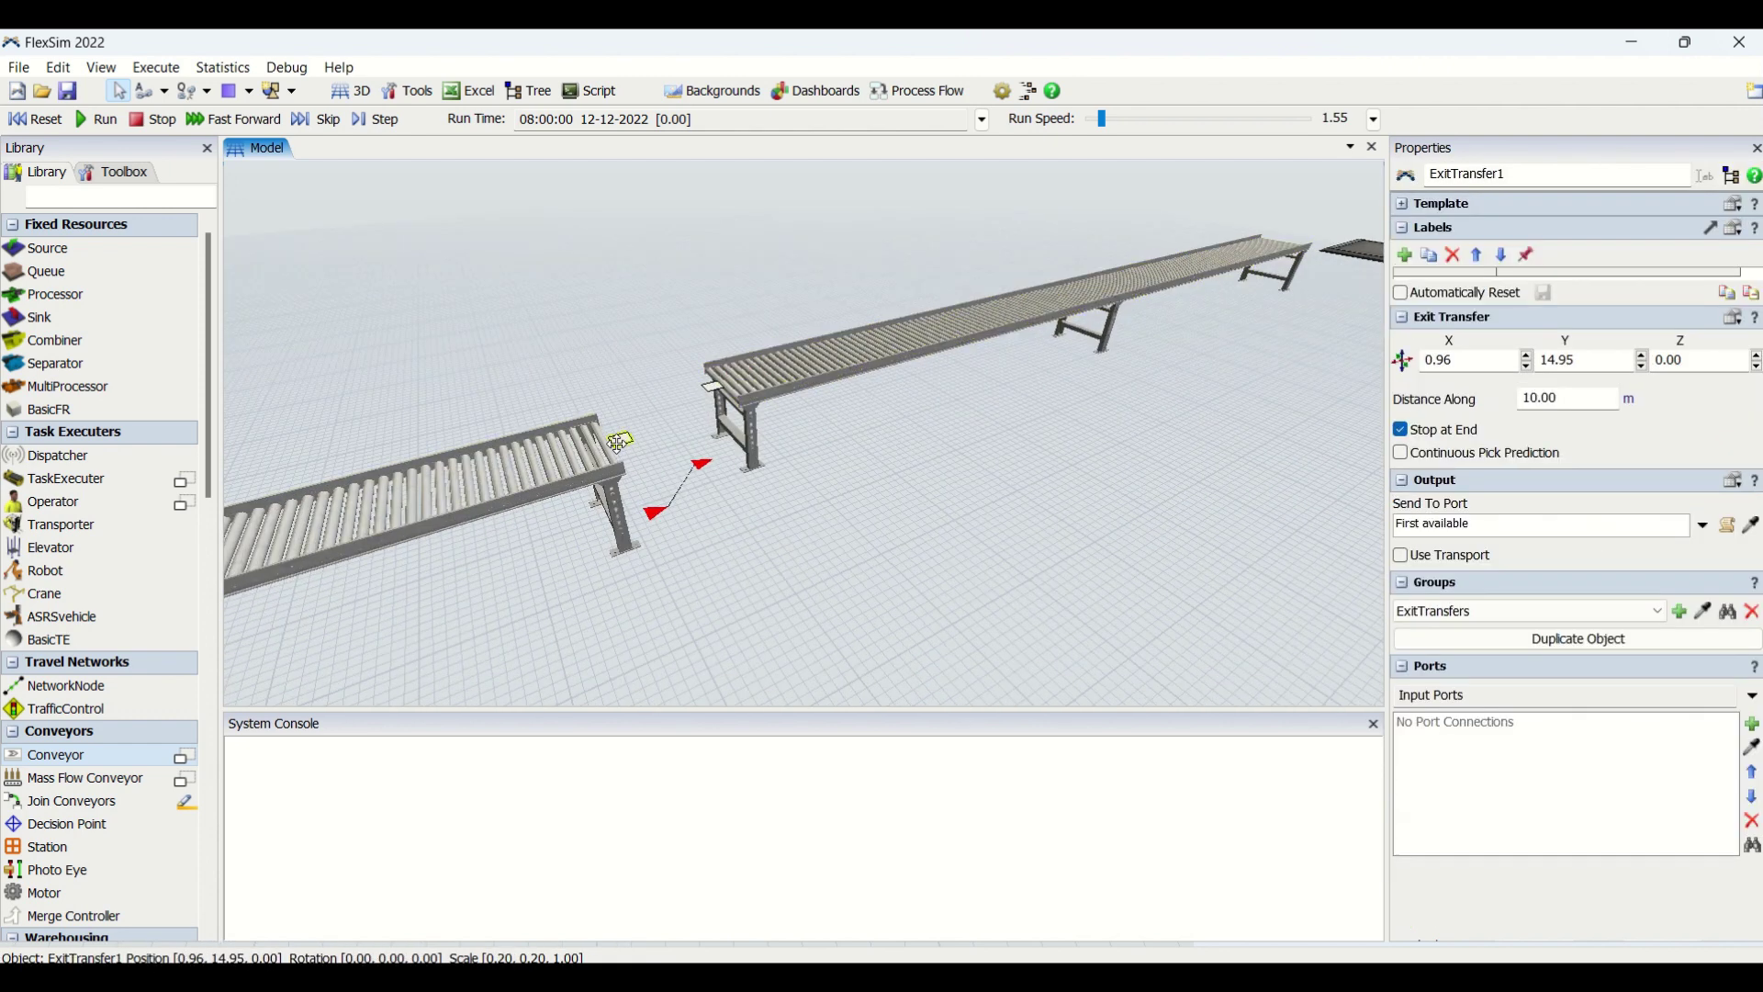
{"action": "left_click", "coordinate": [713, 387]}
{"action": "left_click", "coordinate": [983, 552]}
{"action": "scroll", "coordinate": [983, 552], "scroll_direction": "down", "scroll_amount": 2}
{"action": "scroll", "coordinate": [984, 552], "scroll_direction": "down", "scroll_amount": 2}
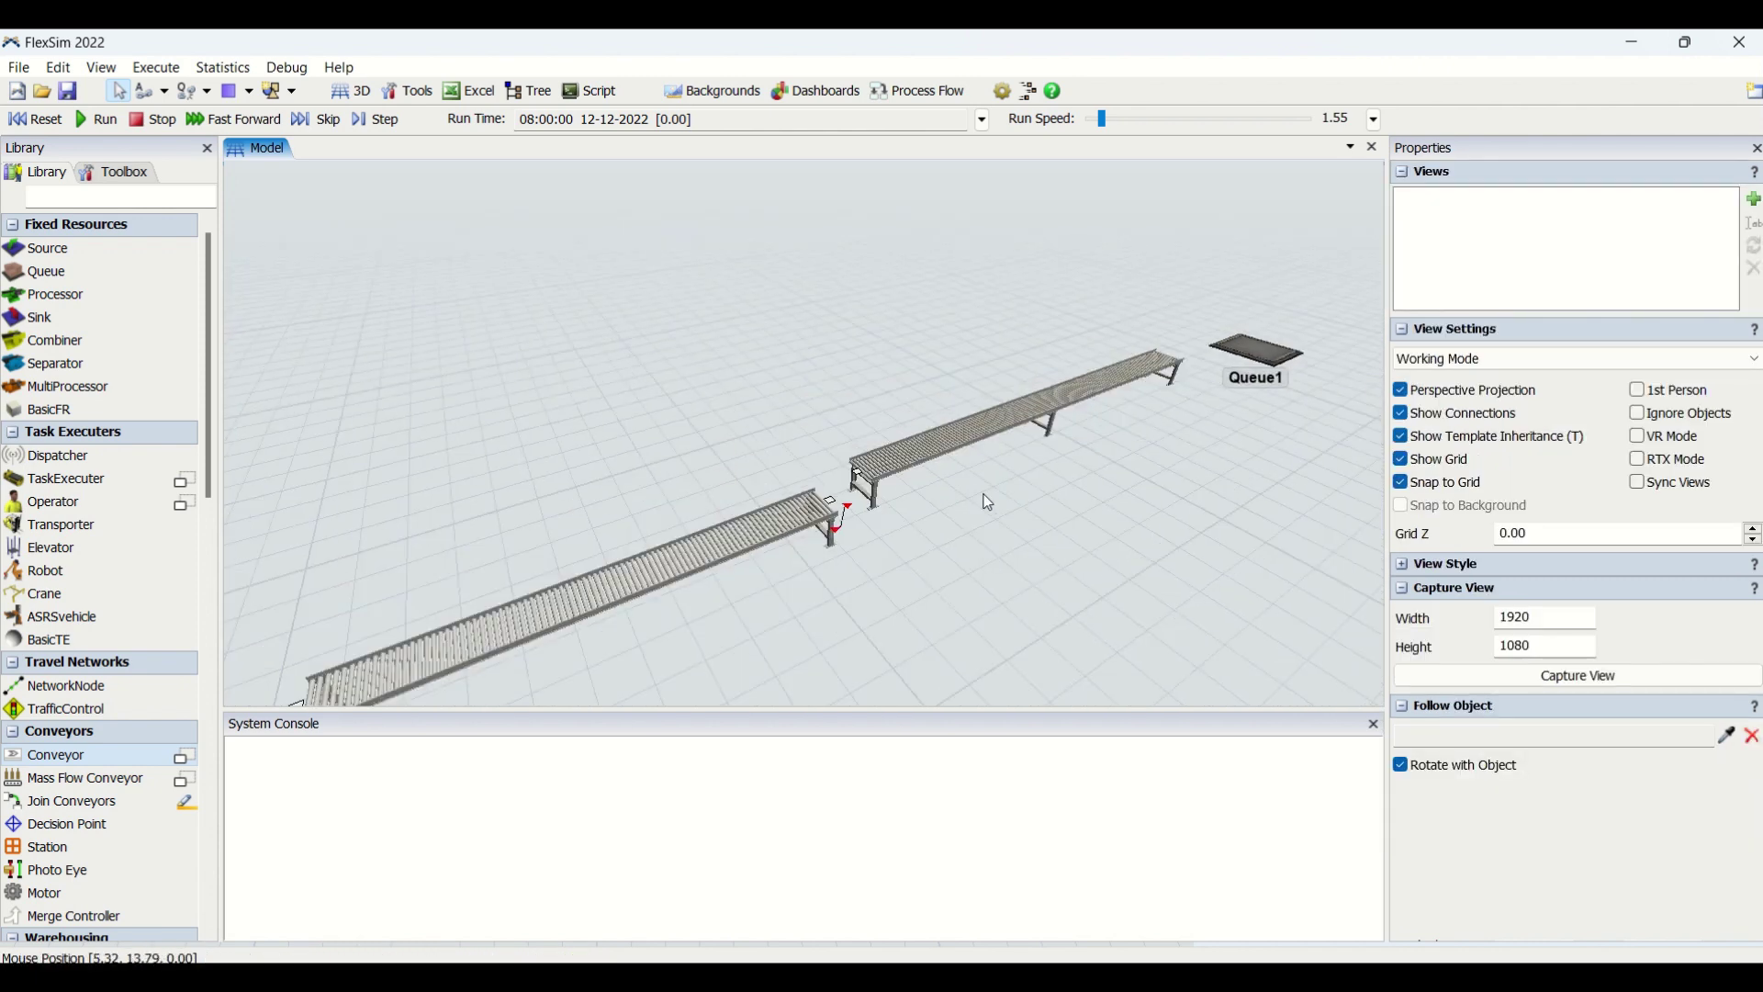
Run the simulation at a run speed of 1.15 to watch boxes pass between the separated conveyors, and reset it
{"action": "left_click", "coordinate": [34, 119]}
{"action": "left_click", "coordinate": [106, 122]}
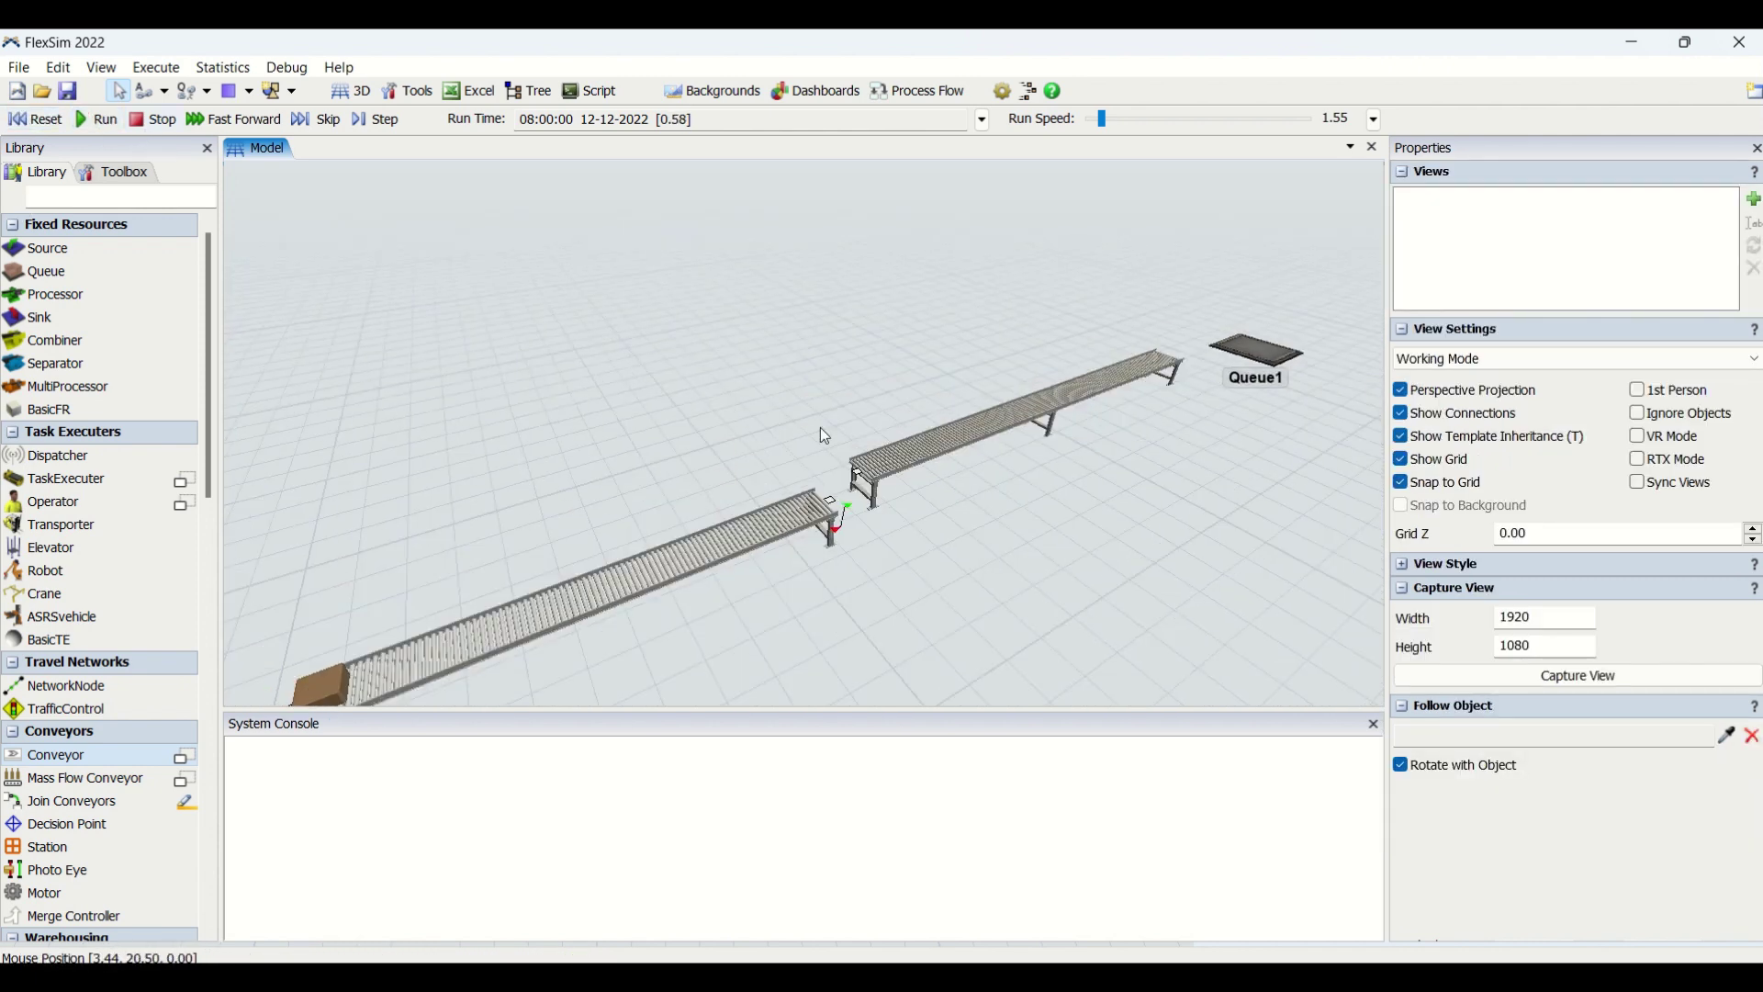
{"action": "left_click_drag", "start_coordinate": [1098, 120], "coordinate": [1099, 121]}
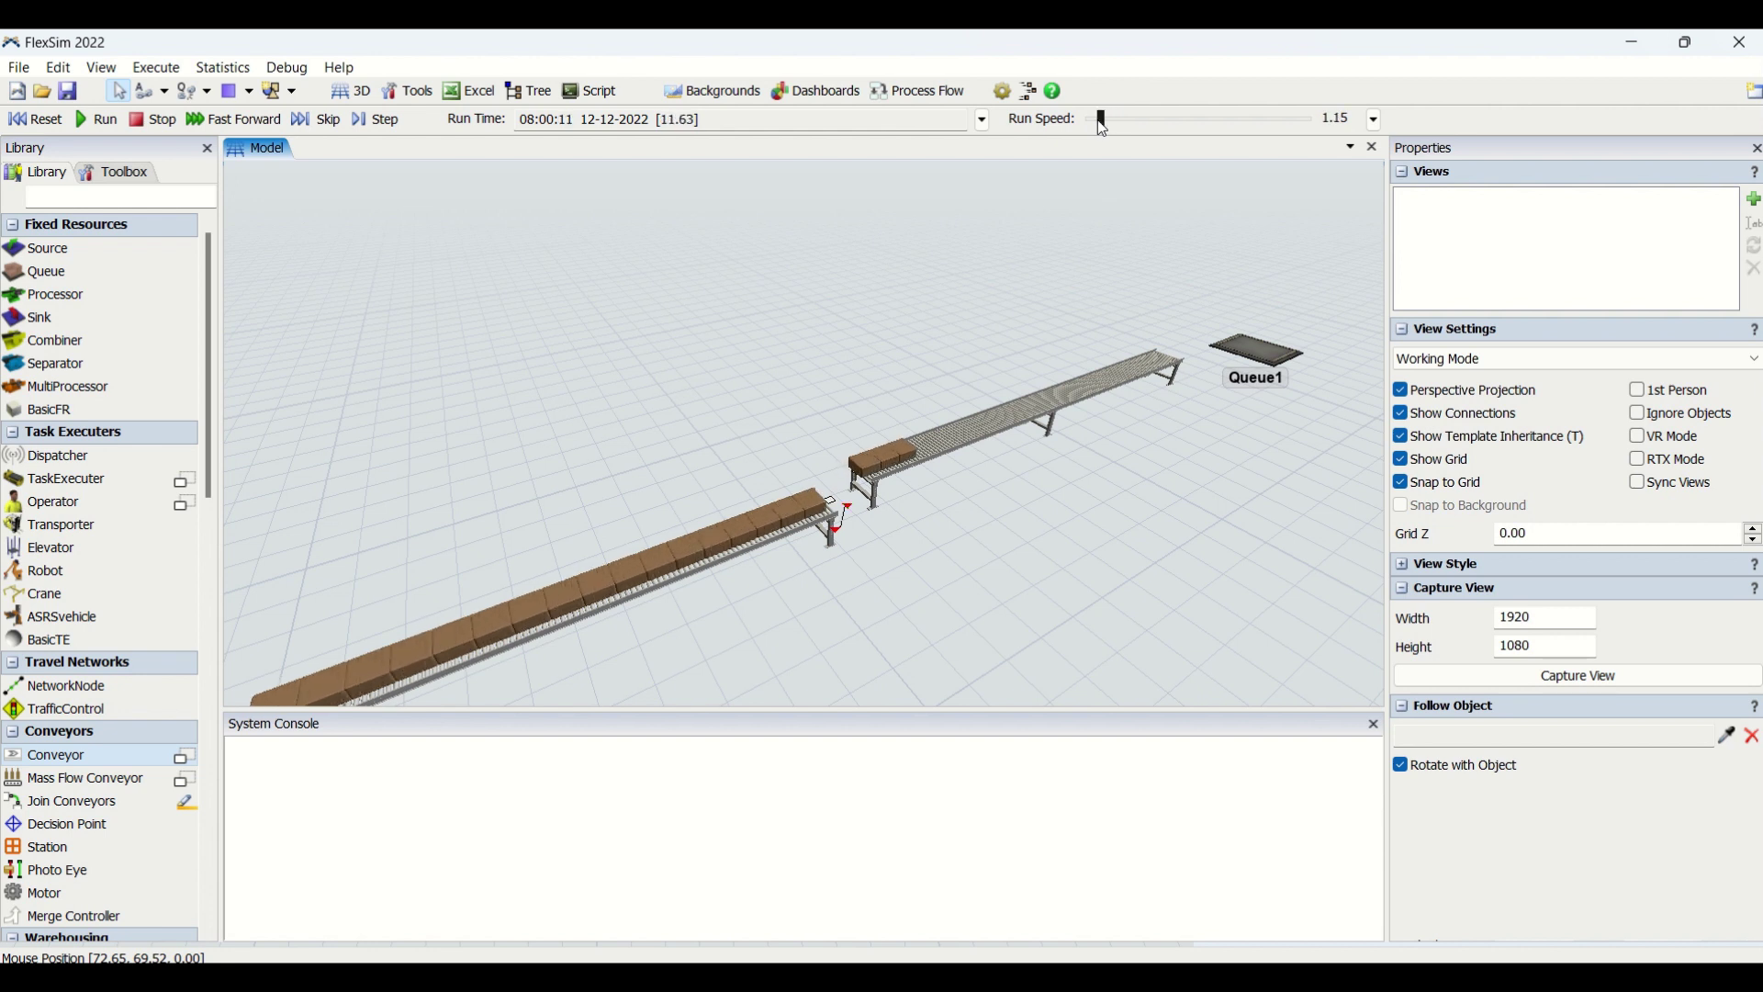
{"action": "left_click", "coordinate": [42, 121]}
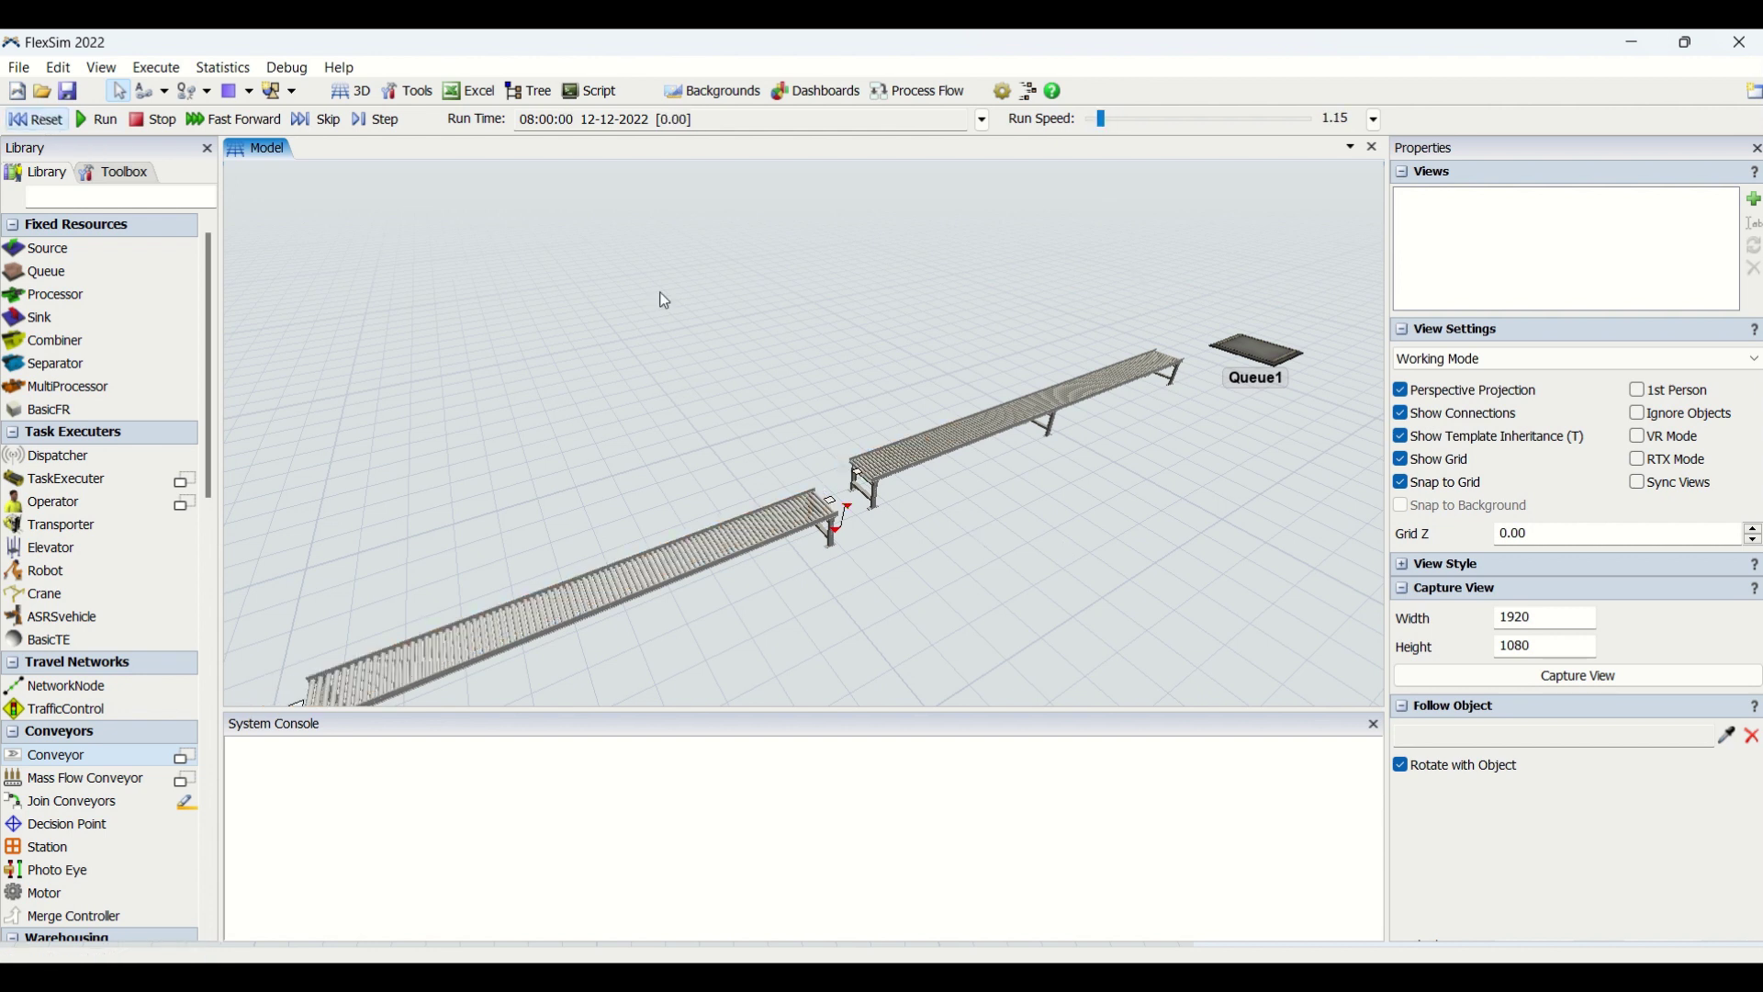
Delete the exit and entry transfers between the conveyors and snap the second straight conveyor onto the end of the first
{"action": "scroll", "coordinate": [888, 431], "scroll_direction": "up", "scroll_amount": 5}
{"action": "scroll", "coordinate": [1061, 578], "scroll_direction": "down", "scroll_amount": 5}
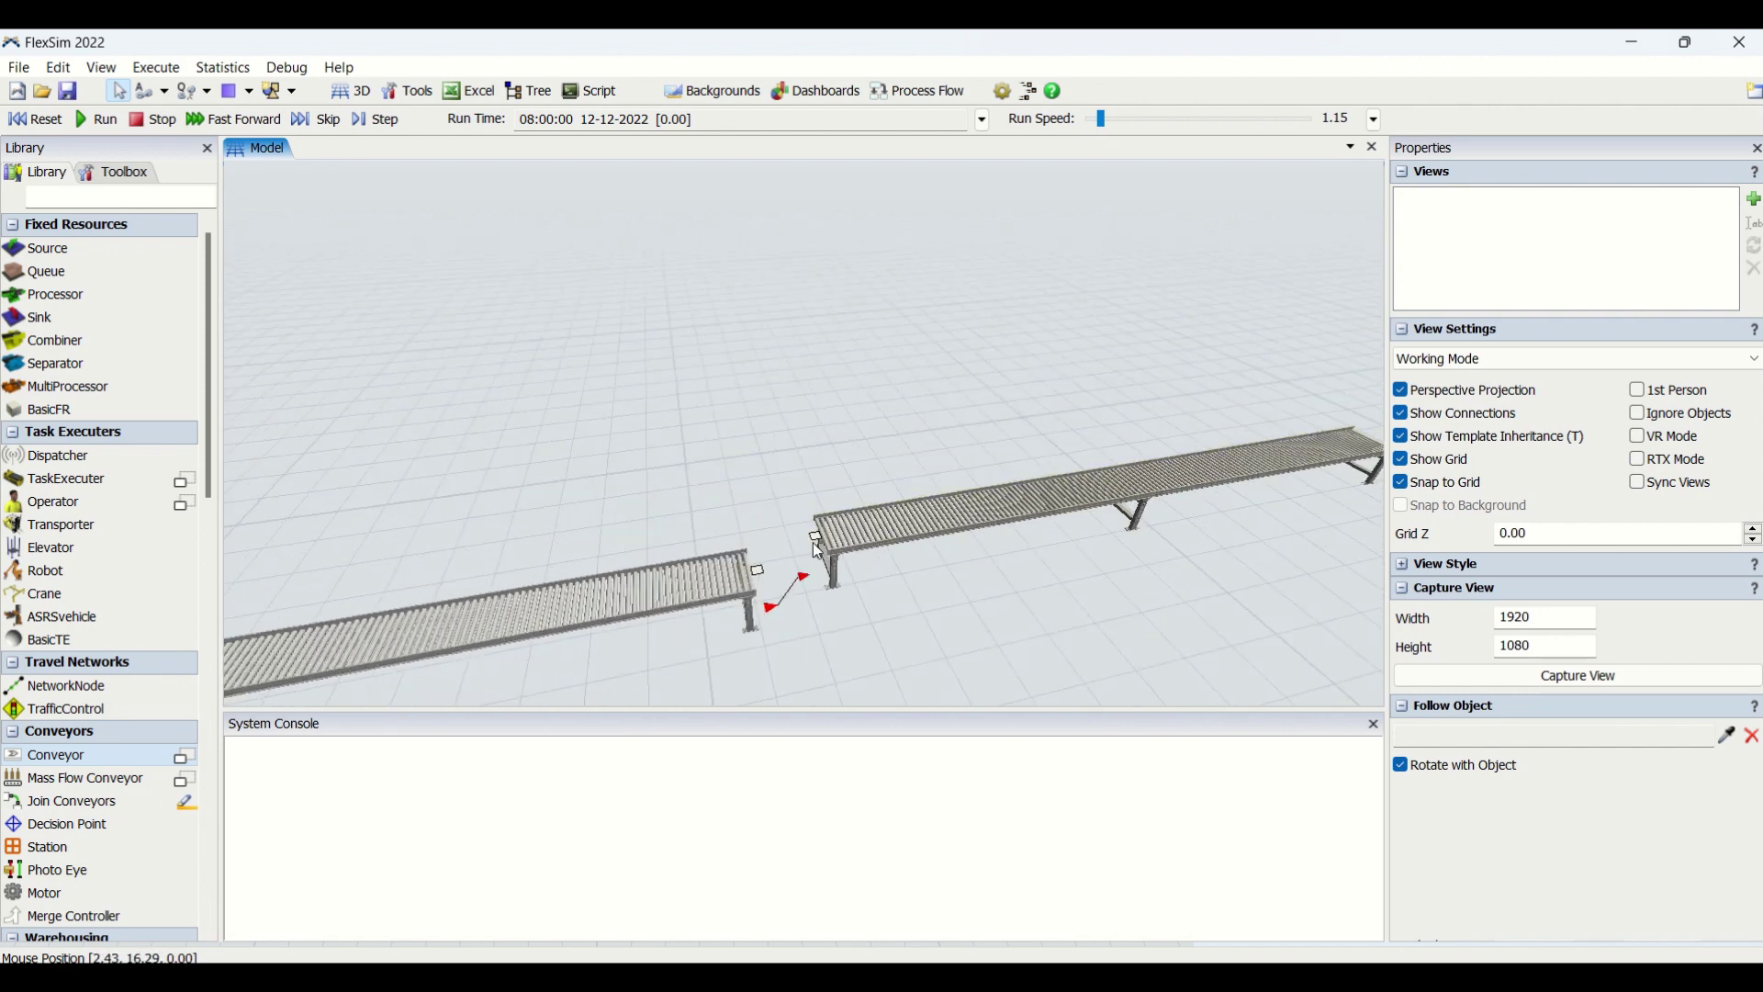
{"action": "left_click", "coordinate": [817, 537]}
{"action": "left_click", "coordinate": [758, 570]}
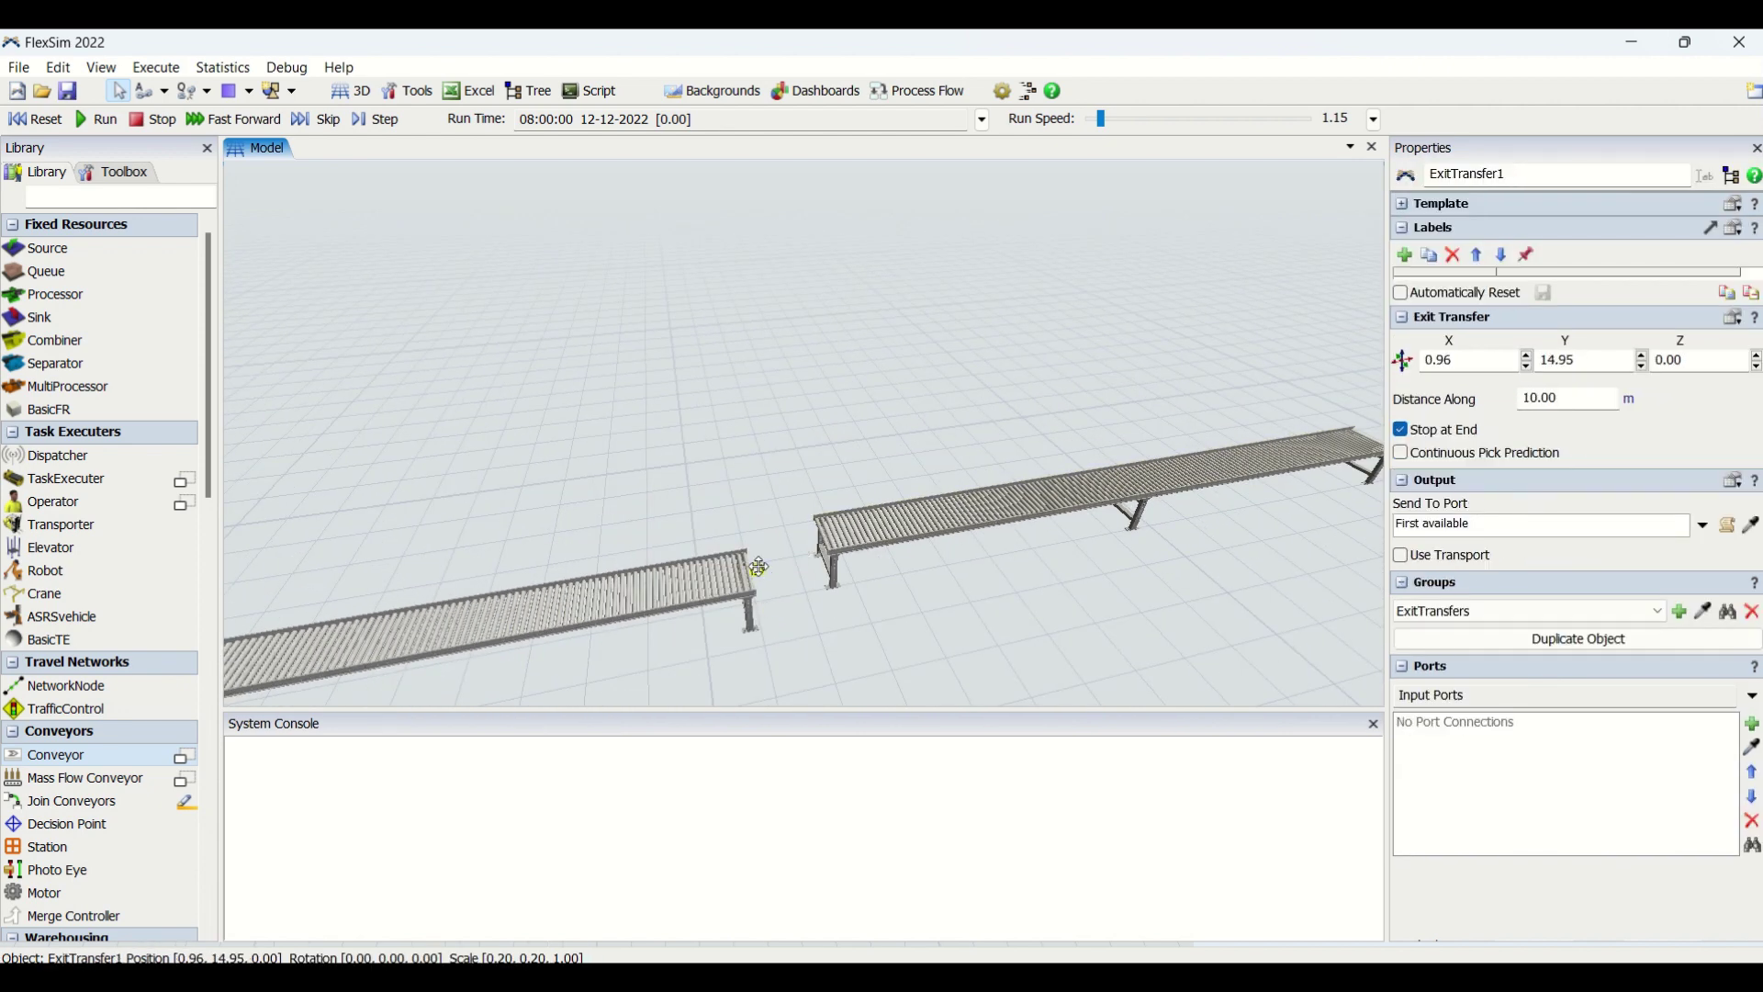
{"action": "left_click_drag", "start_coordinate": [904, 526], "coordinate": [723, 461]}
Examine the properties of the transfer joining the two straight conveyors, including its behavior and transfer type choices
{"action": "scroll", "coordinate": [702, 510], "scroll_direction": "up", "scroll_amount": 5}
{"action": "scroll", "coordinate": [725, 470], "scroll_direction": "up", "scroll_amount": 2}
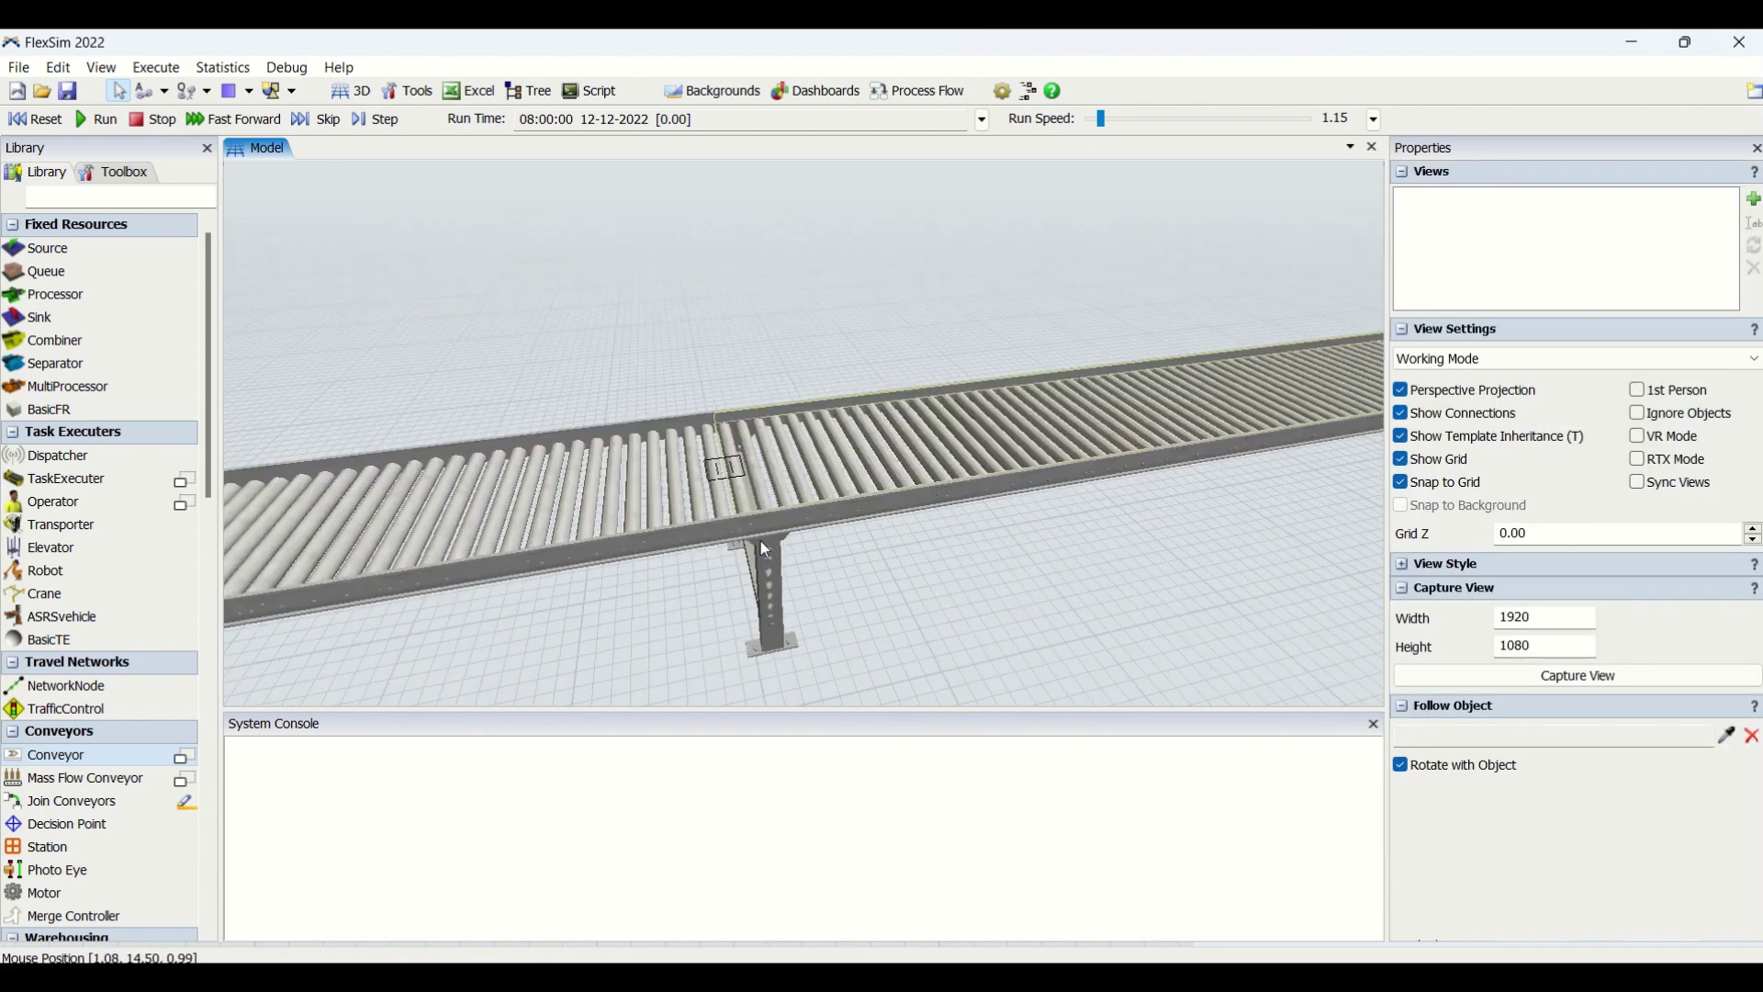
{"action": "left_click", "coordinate": [736, 466]}
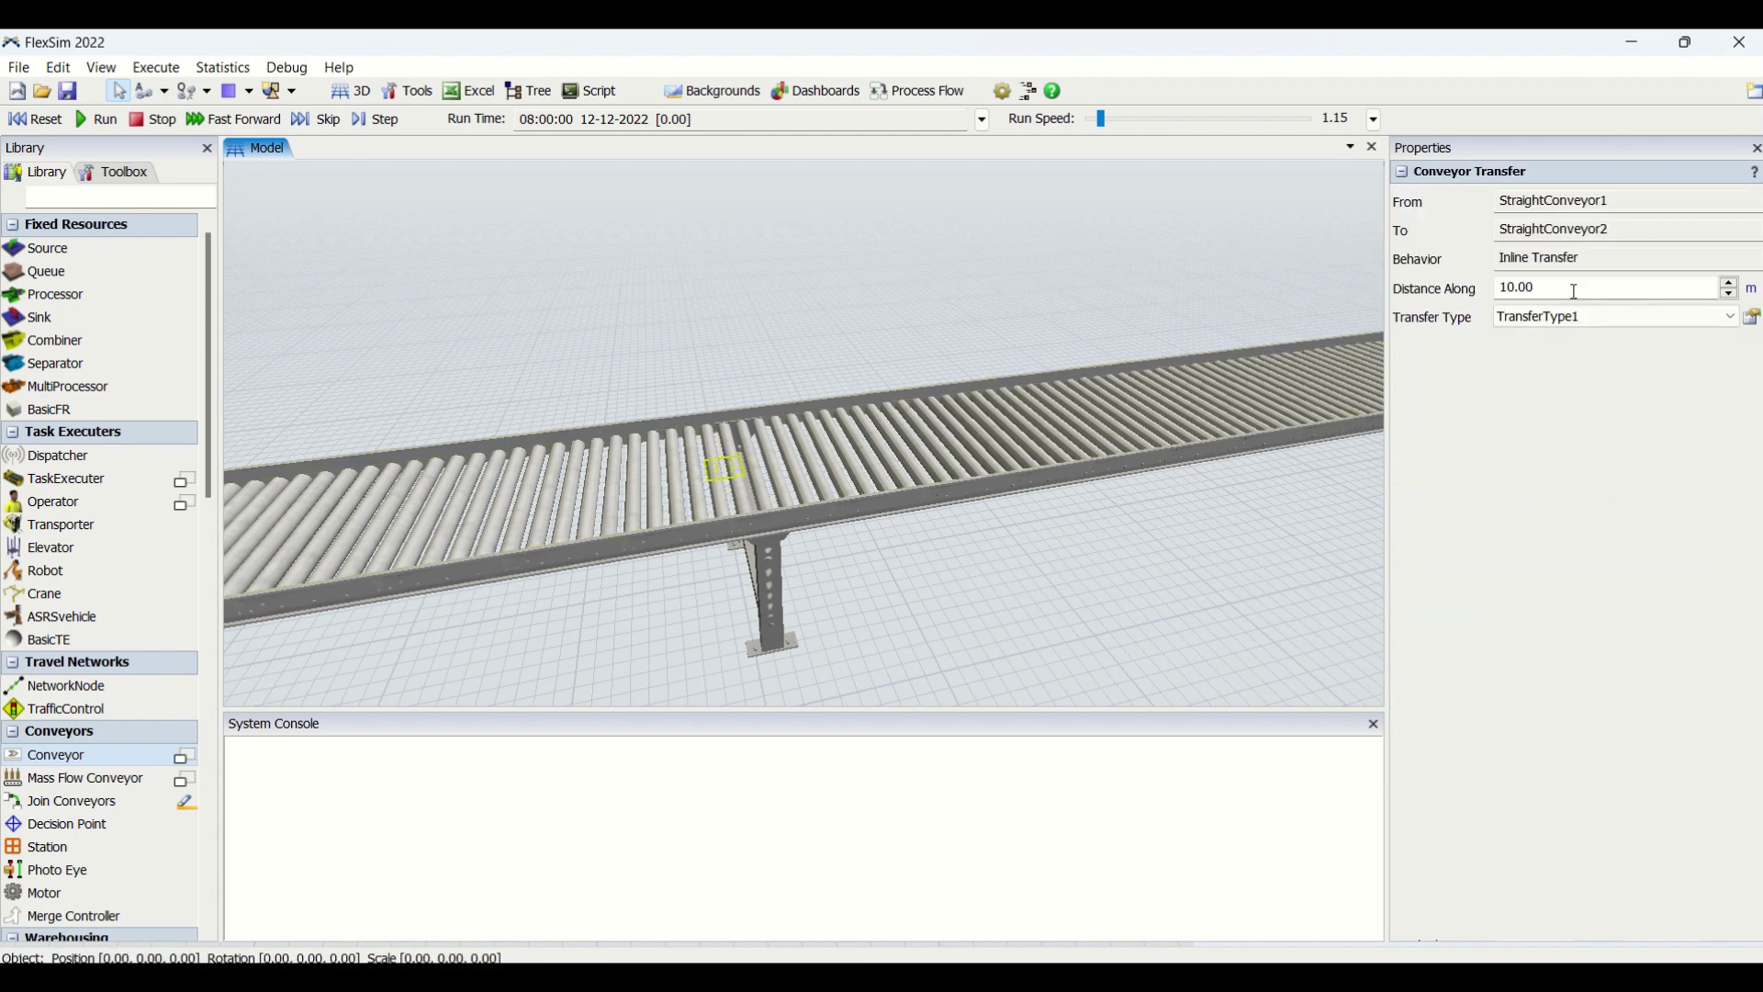
{"action": "left_click", "coordinate": [1555, 261]}
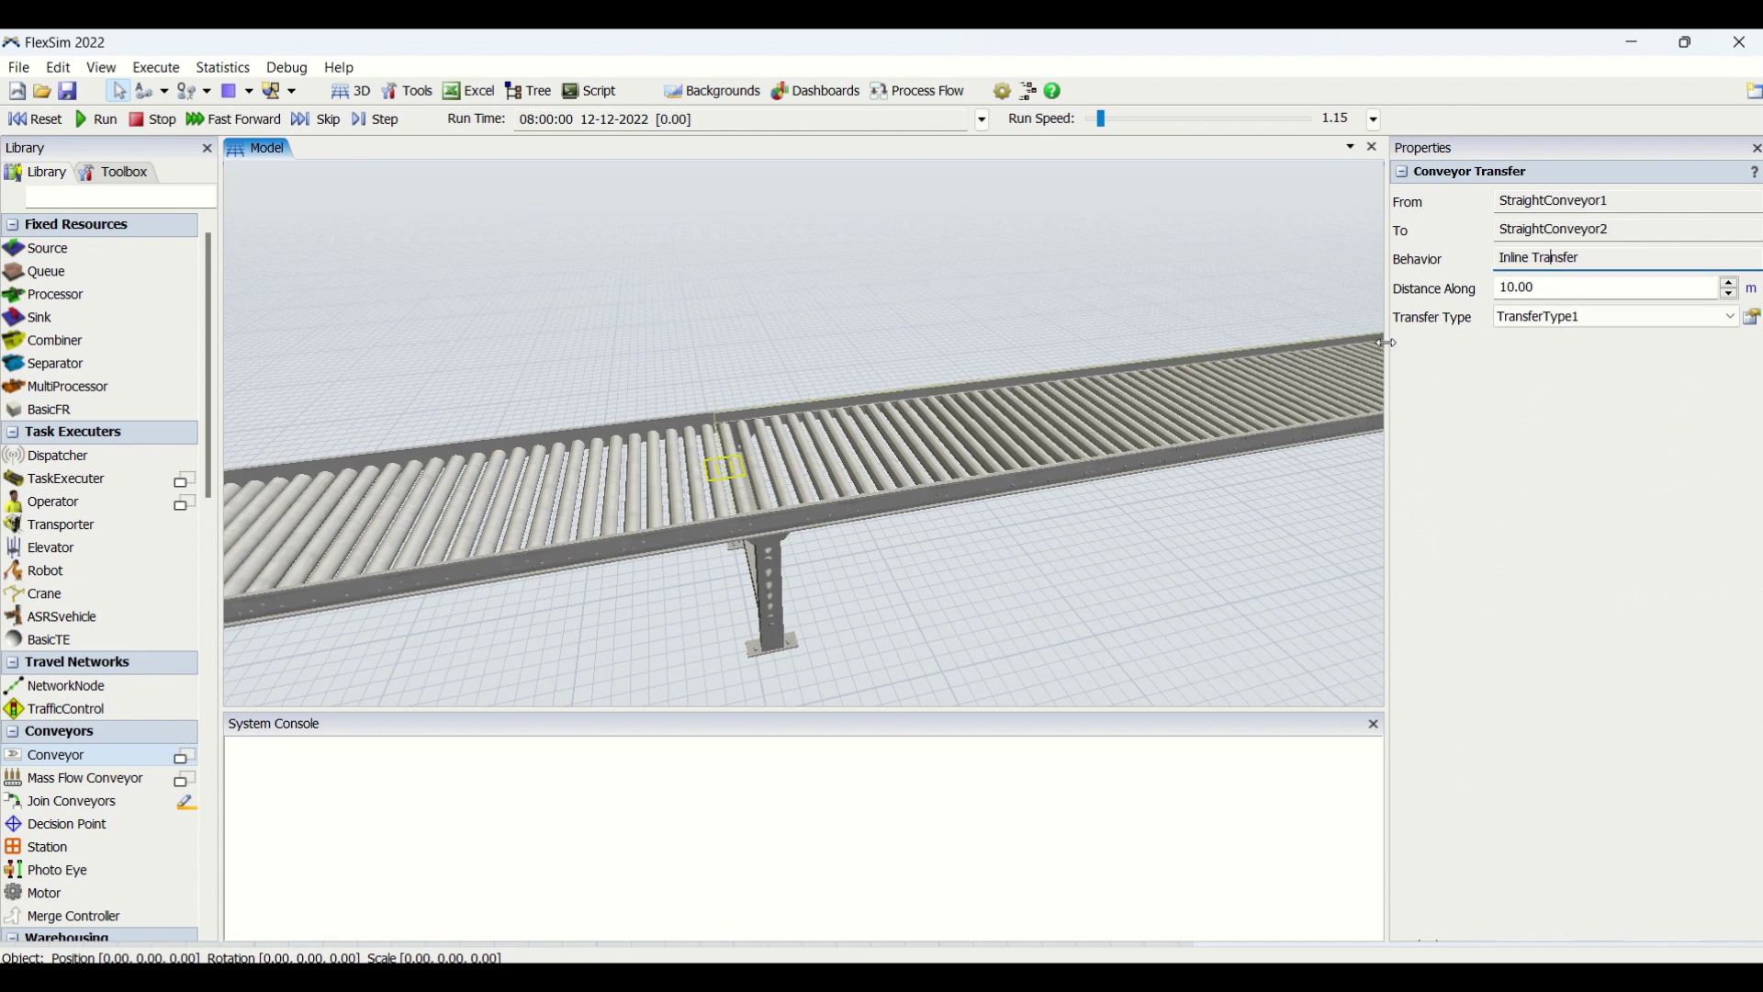
{"action": "left_click_drag", "start_coordinate": [1386, 343], "coordinate": [1322, 341]}
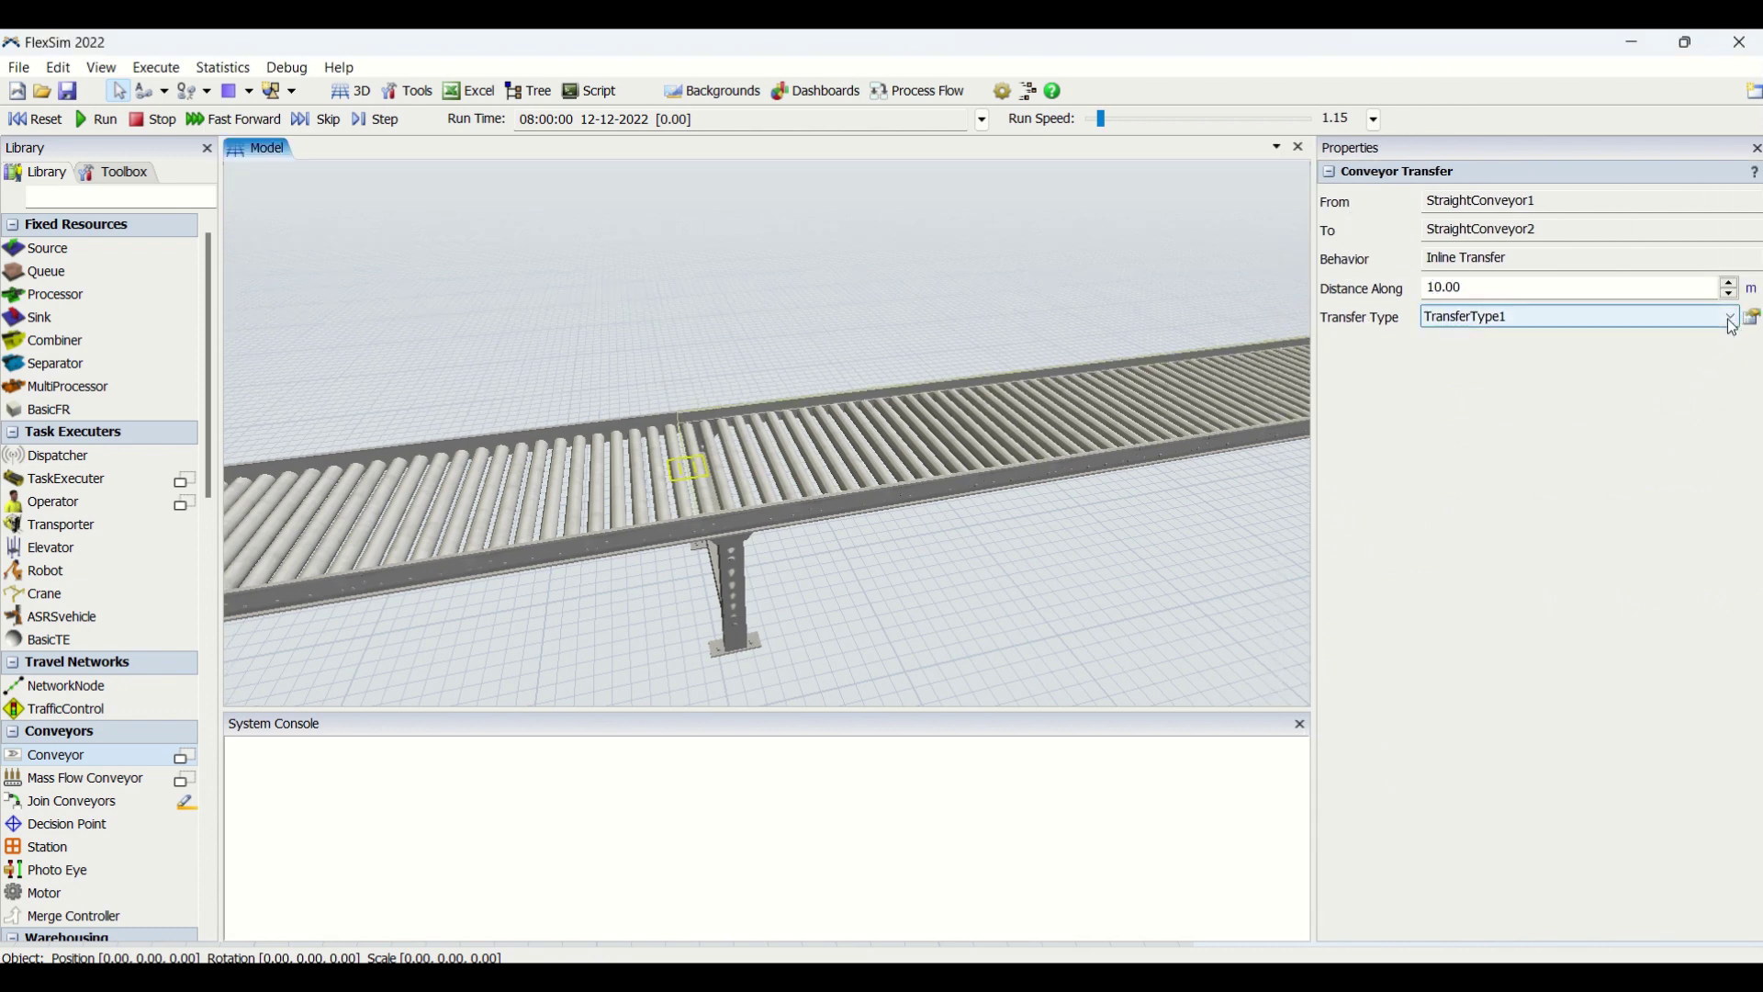
{"action": "left_click", "coordinate": [1707, 317]}
{"action": "left_click", "coordinate": [1585, 462]}
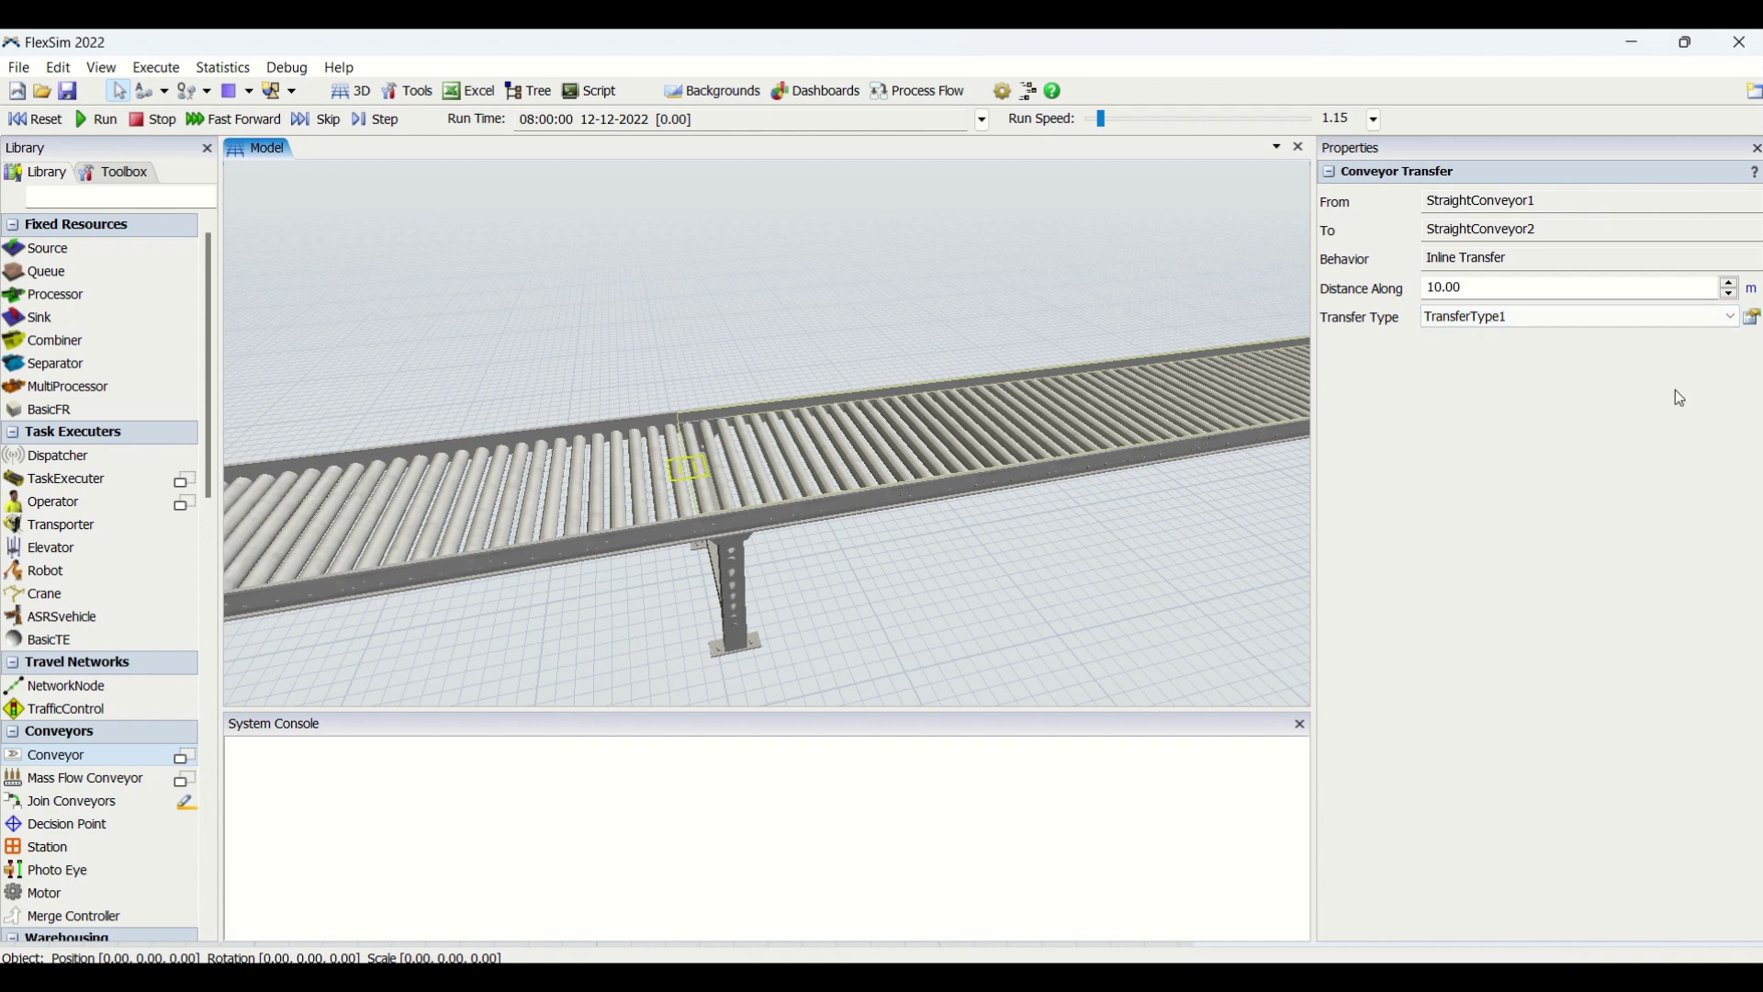
{"action": "left_click", "coordinate": [1043, 548]}
{"action": "left_click_drag", "start_coordinate": [1309, 535], "coordinate": [1581, 536]}
Run the simulation at a run speed of 1.55 to watch boxes travel across both joined conveyors, and reset it
{"action": "scroll", "coordinate": [1087, 586], "scroll_direction": "down", "scroll_amount": 5}
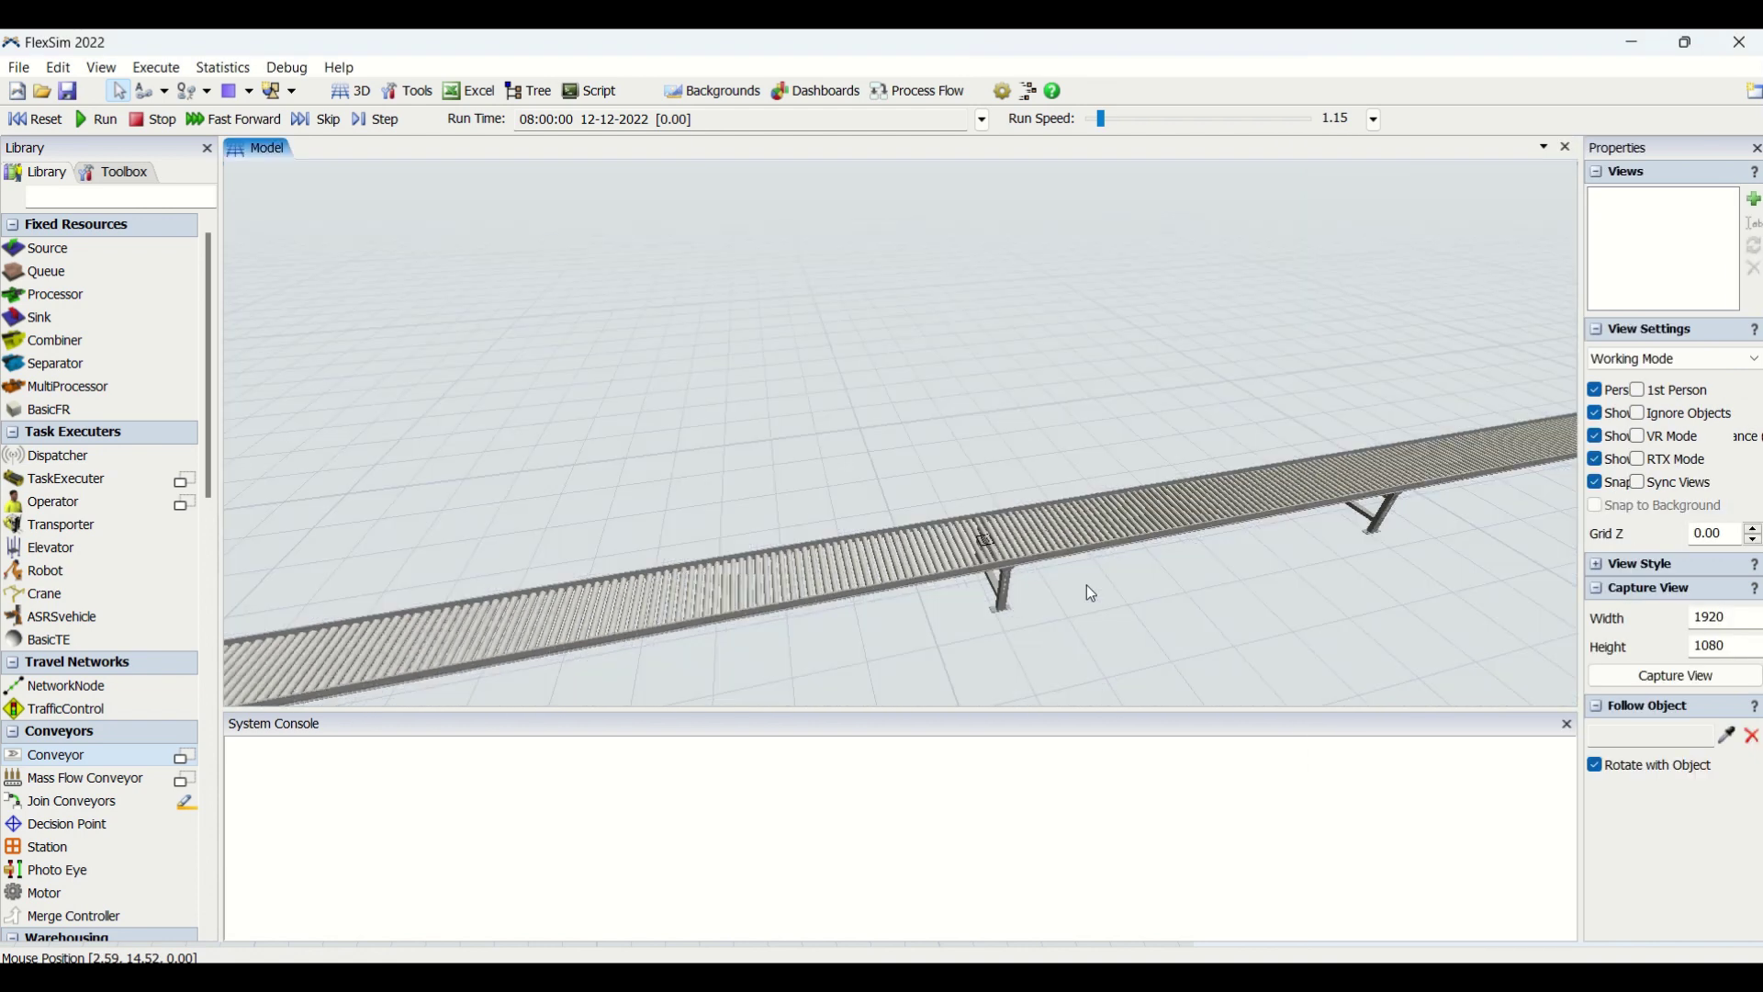
{"action": "scroll", "coordinate": [1056, 569], "scroll_direction": "up", "scroll_amount": 5}
{"action": "scroll", "coordinate": [1068, 616], "scroll_direction": "down", "scroll_amount": 5}
{"action": "scroll", "coordinate": [1074, 639], "scroll_direction": "down", "scroll_amount": 5}
{"action": "scroll", "coordinate": [1074, 637], "scroll_direction": "up", "scroll_amount": 3}
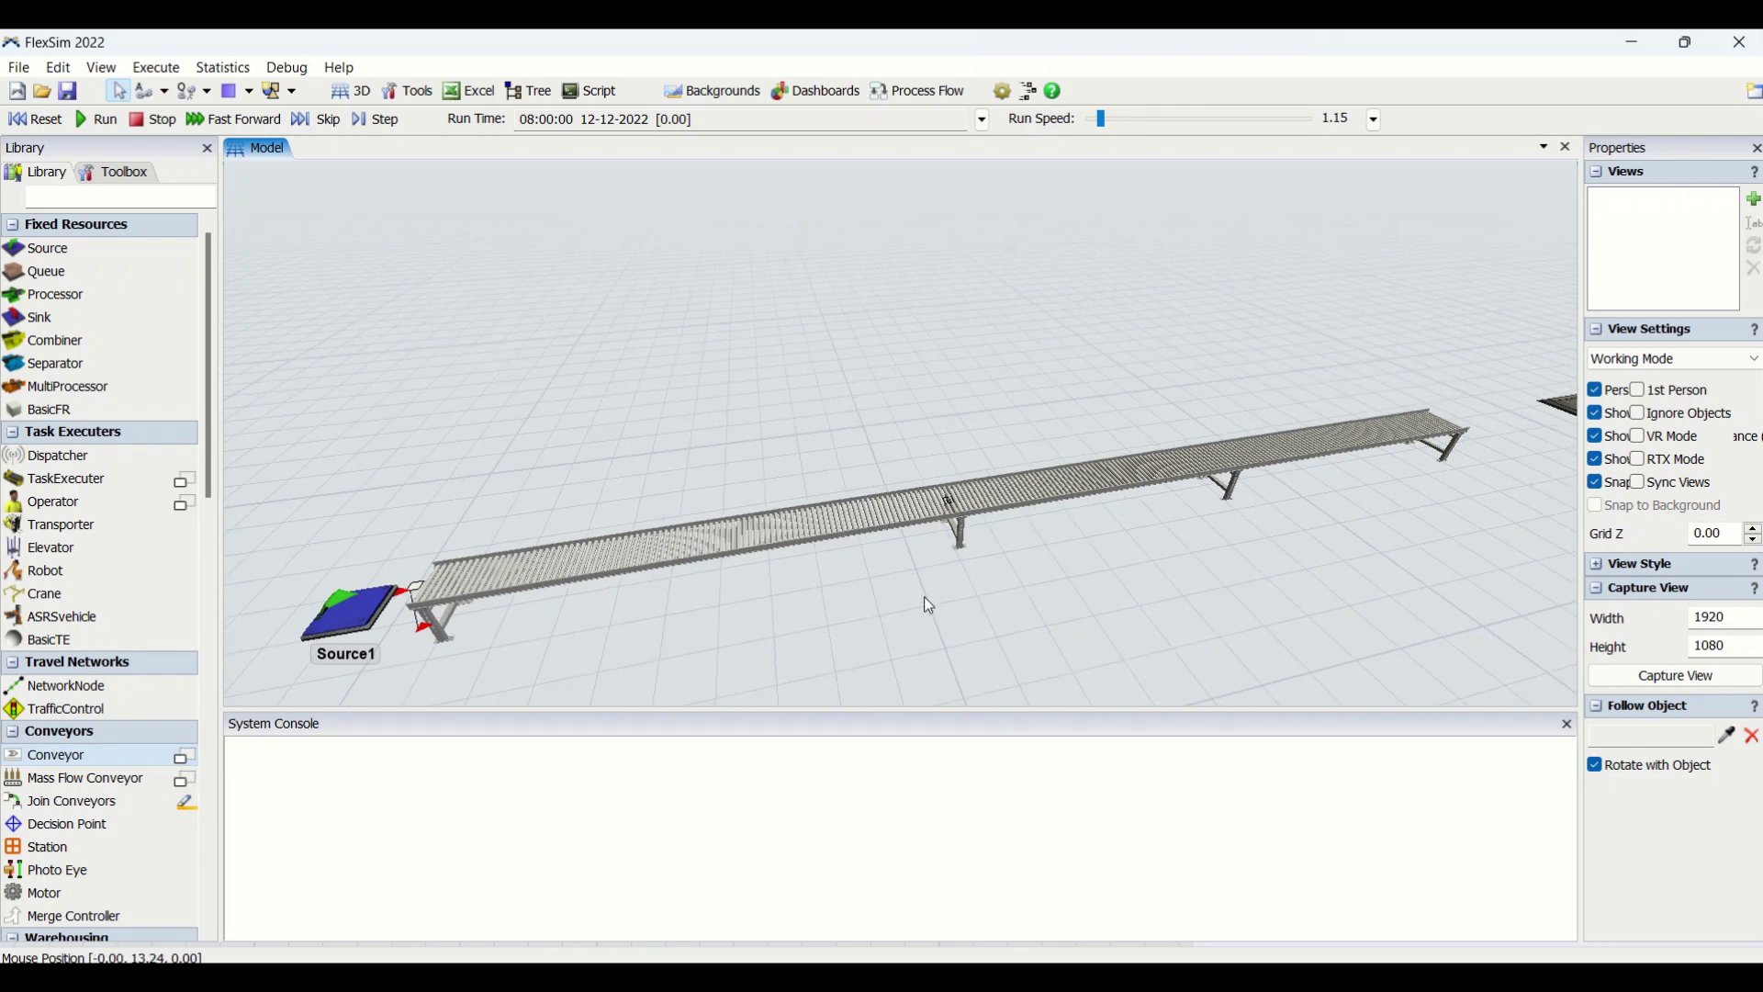
{"action": "left_click", "coordinate": [101, 121]}
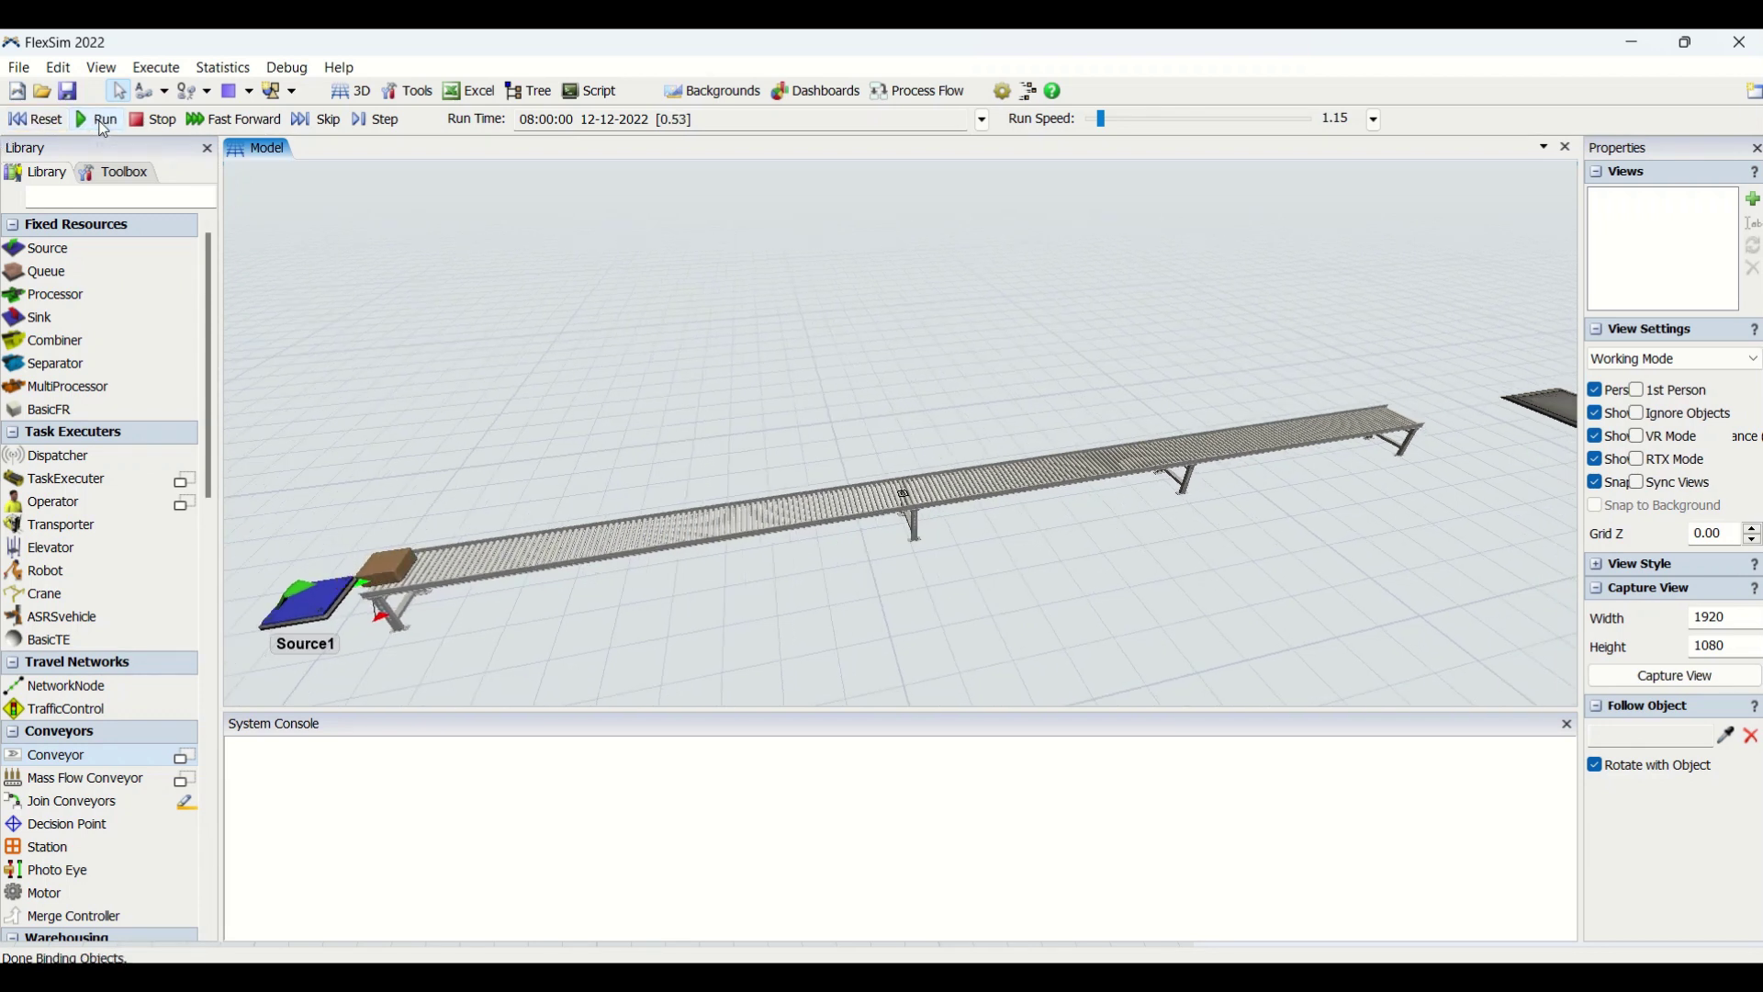
{"action": "left_click_drag", "start_coordinate": [1099, 123], "coordinate": [1103, 123]}
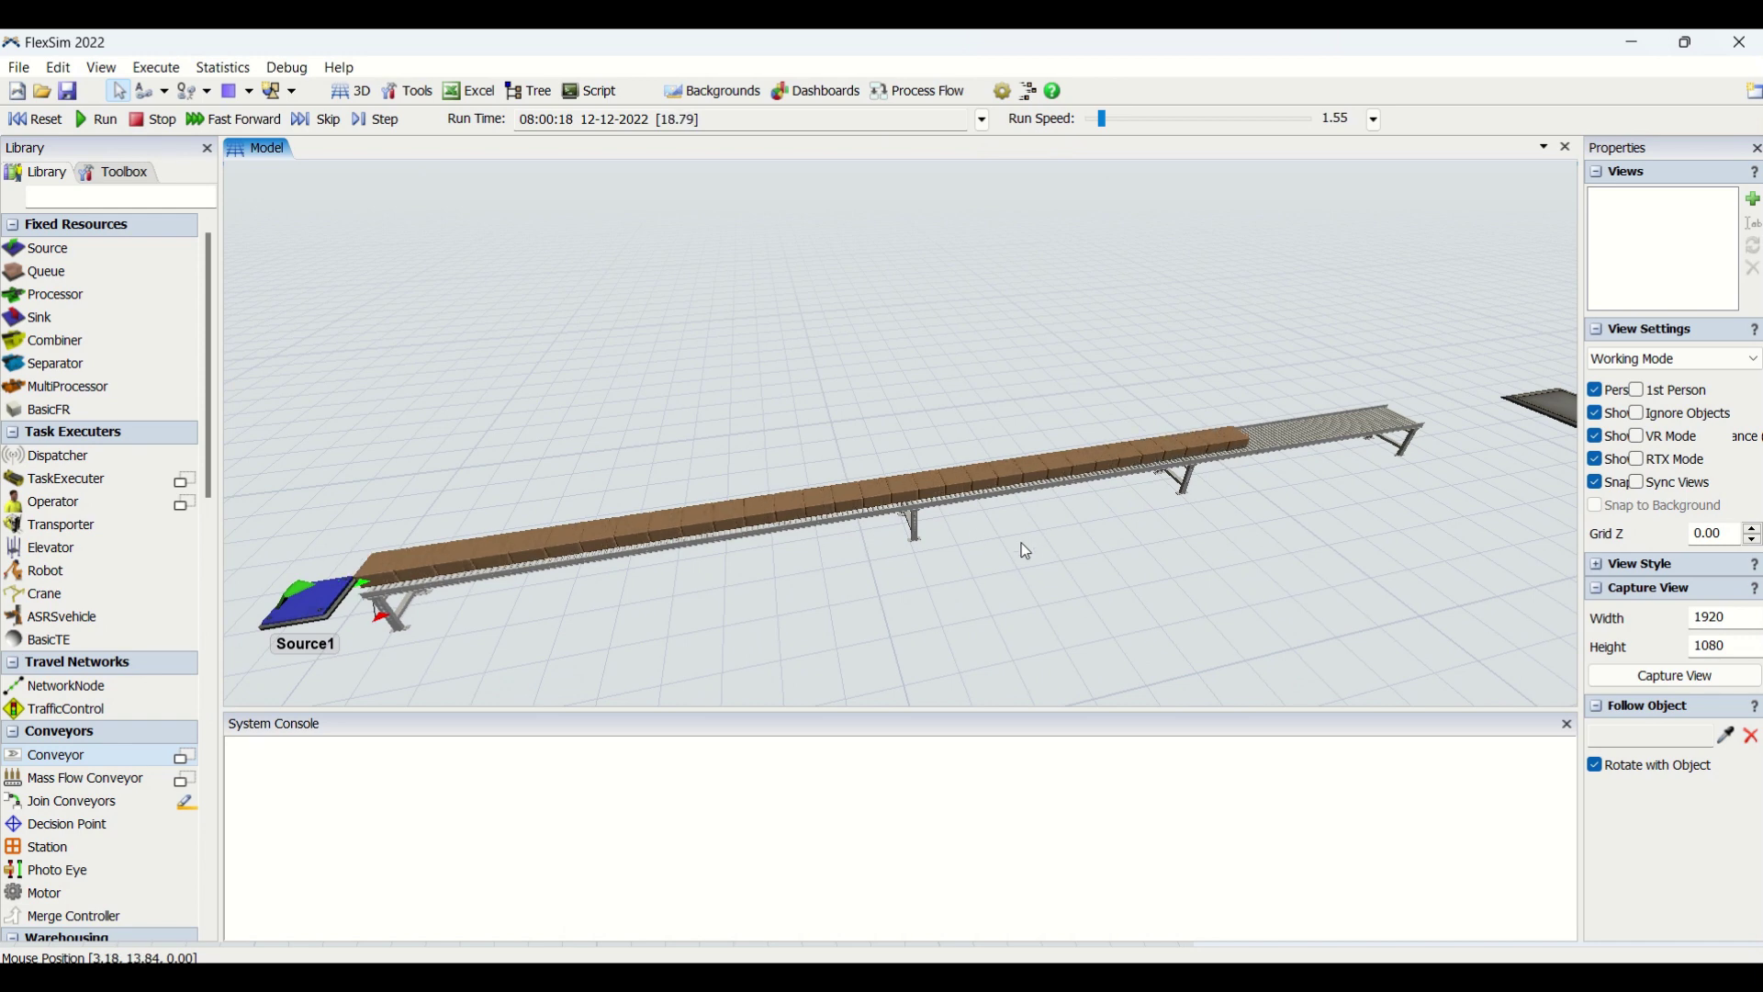
{"action": "left_click_drag", "start_coordinate": [1278, 548], "coordinate": [1062, 609]}
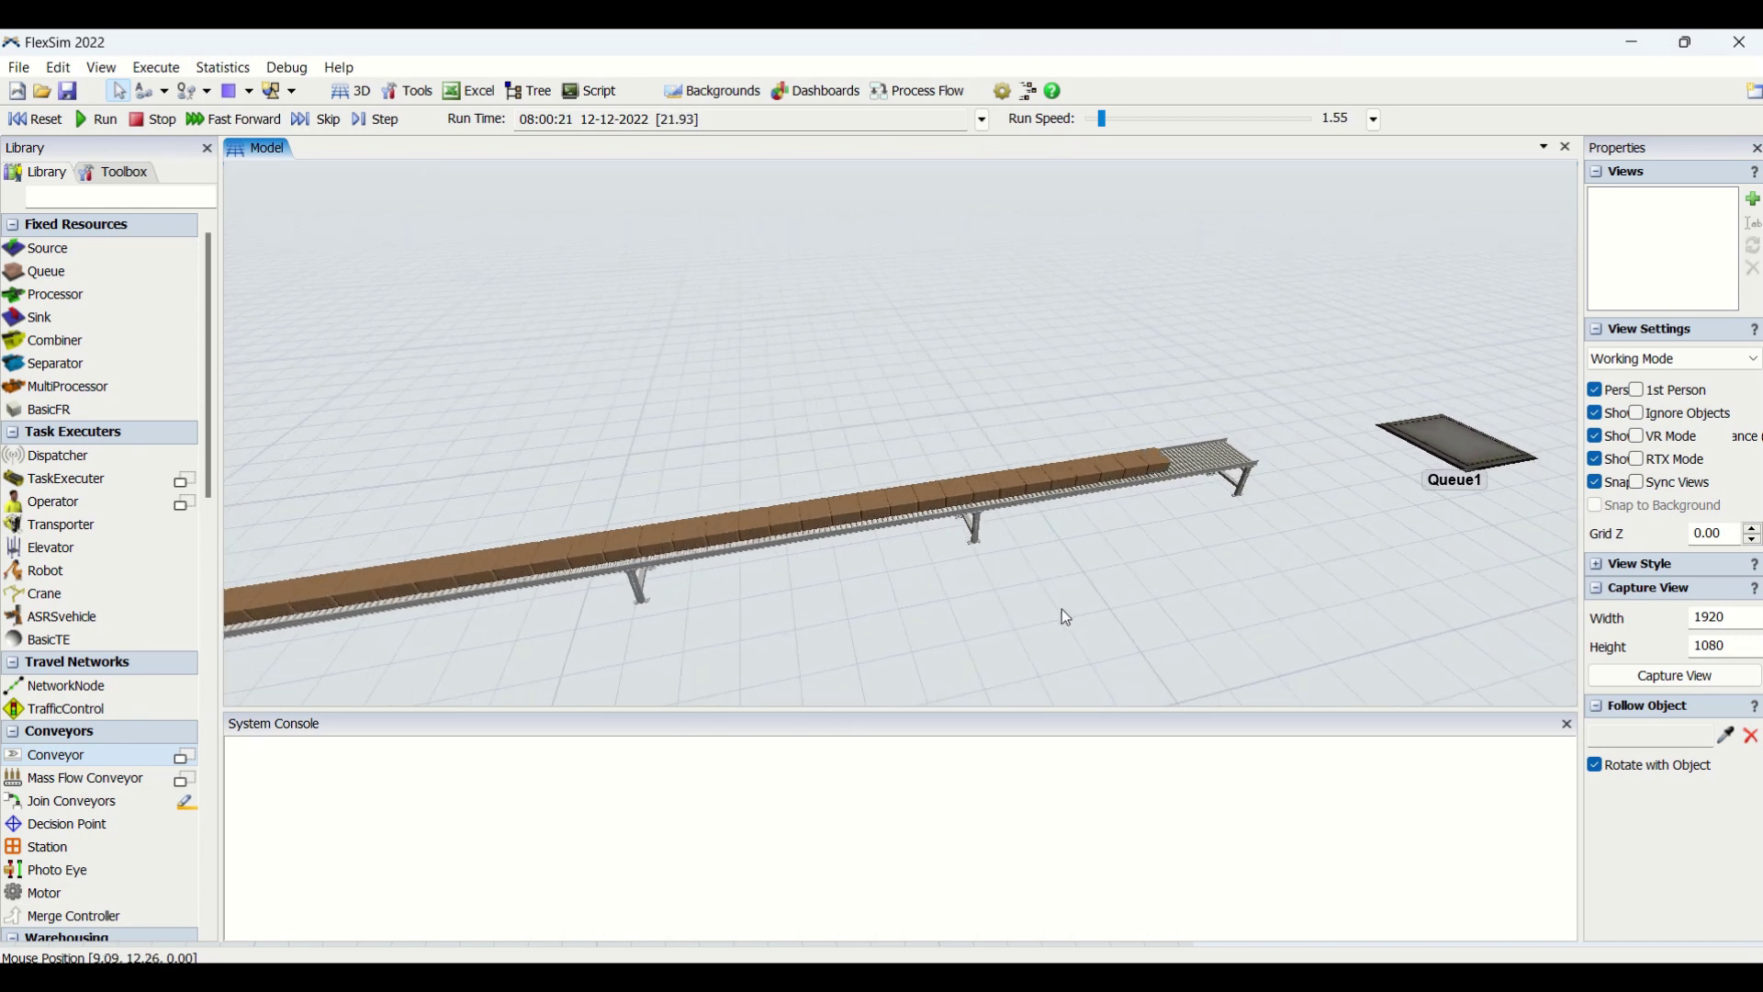
{"action": "scroll", "coordinate": [1303, 550], "scroll_direction": "down", "scroll_amount": 3}
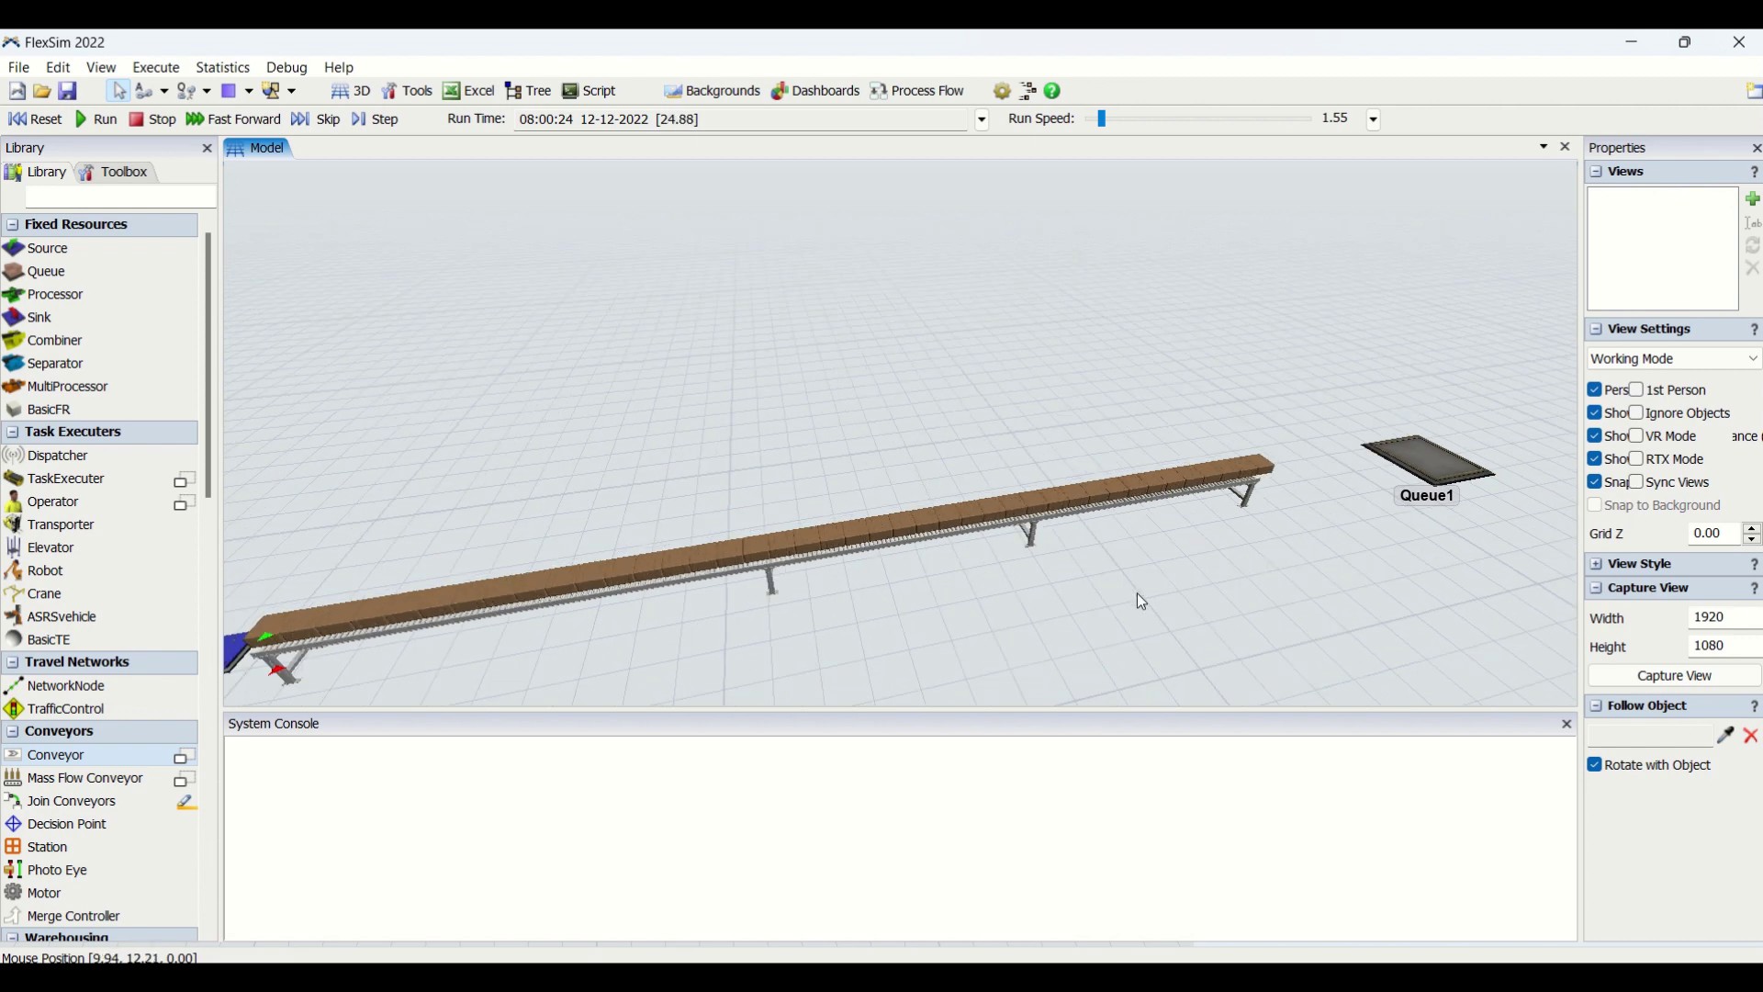
{"action": "scroll", "coordinate": [1137, 592], "scroll_direction": "down", "scroll_amount": 2}
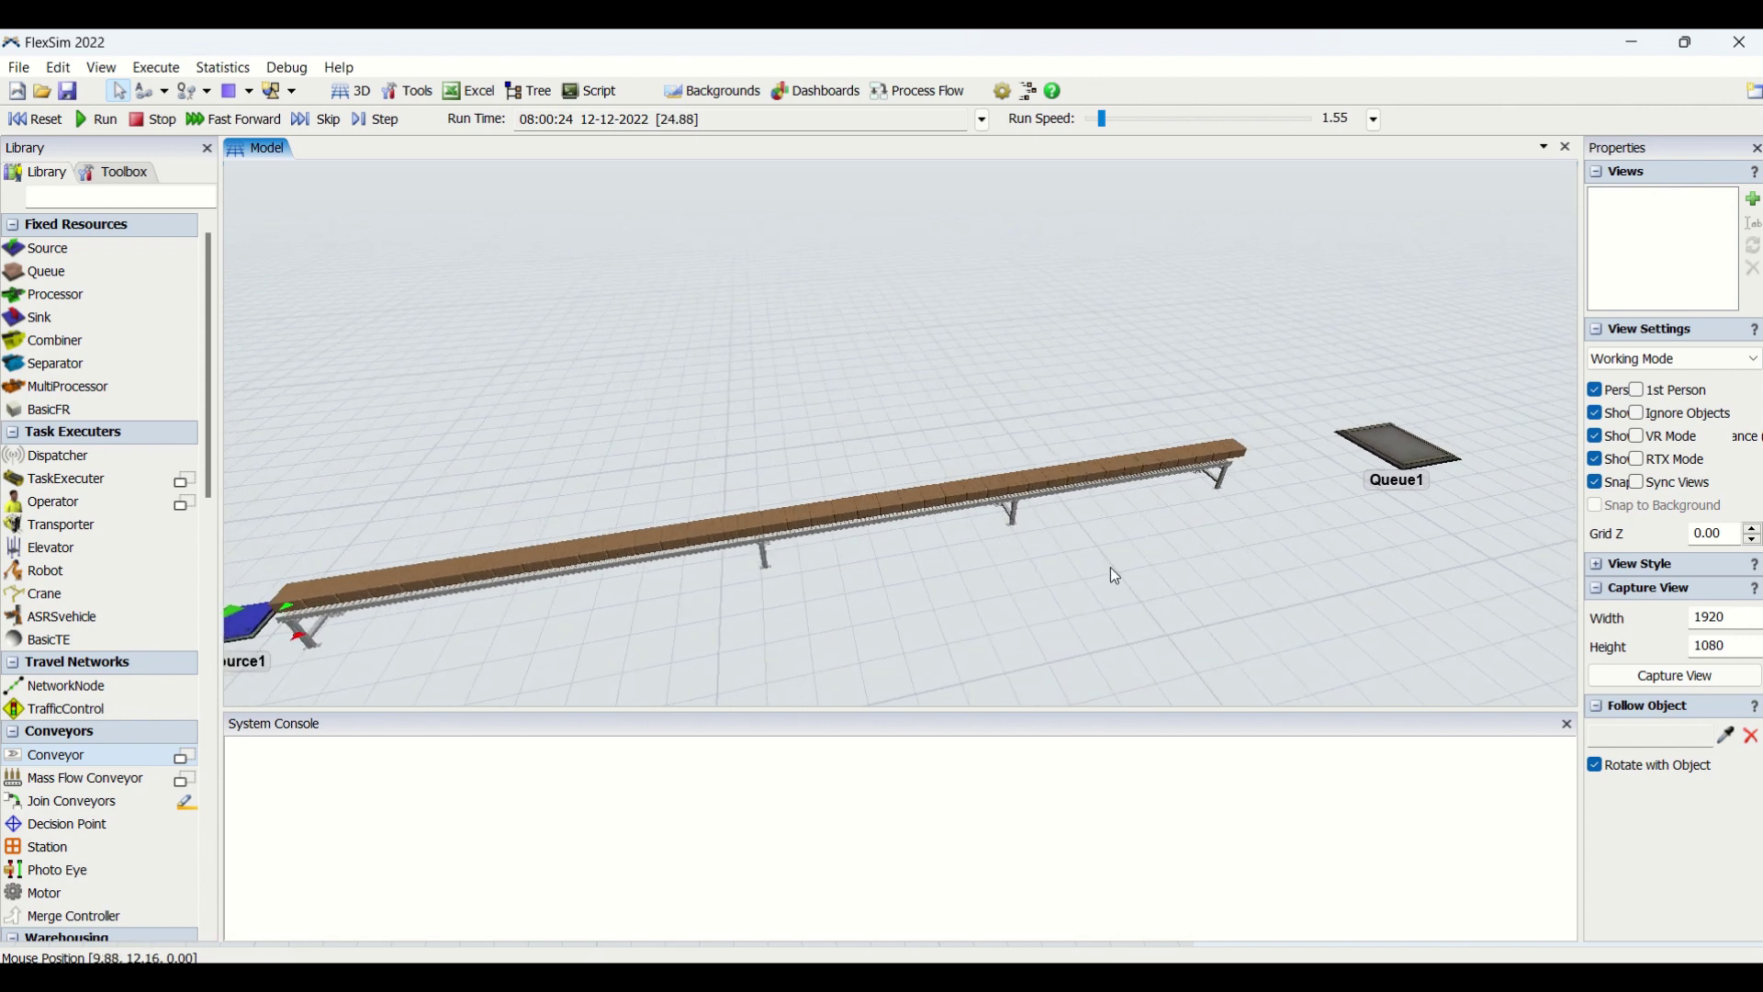
{"action": "left_click", "coordinate": [37, 121]}
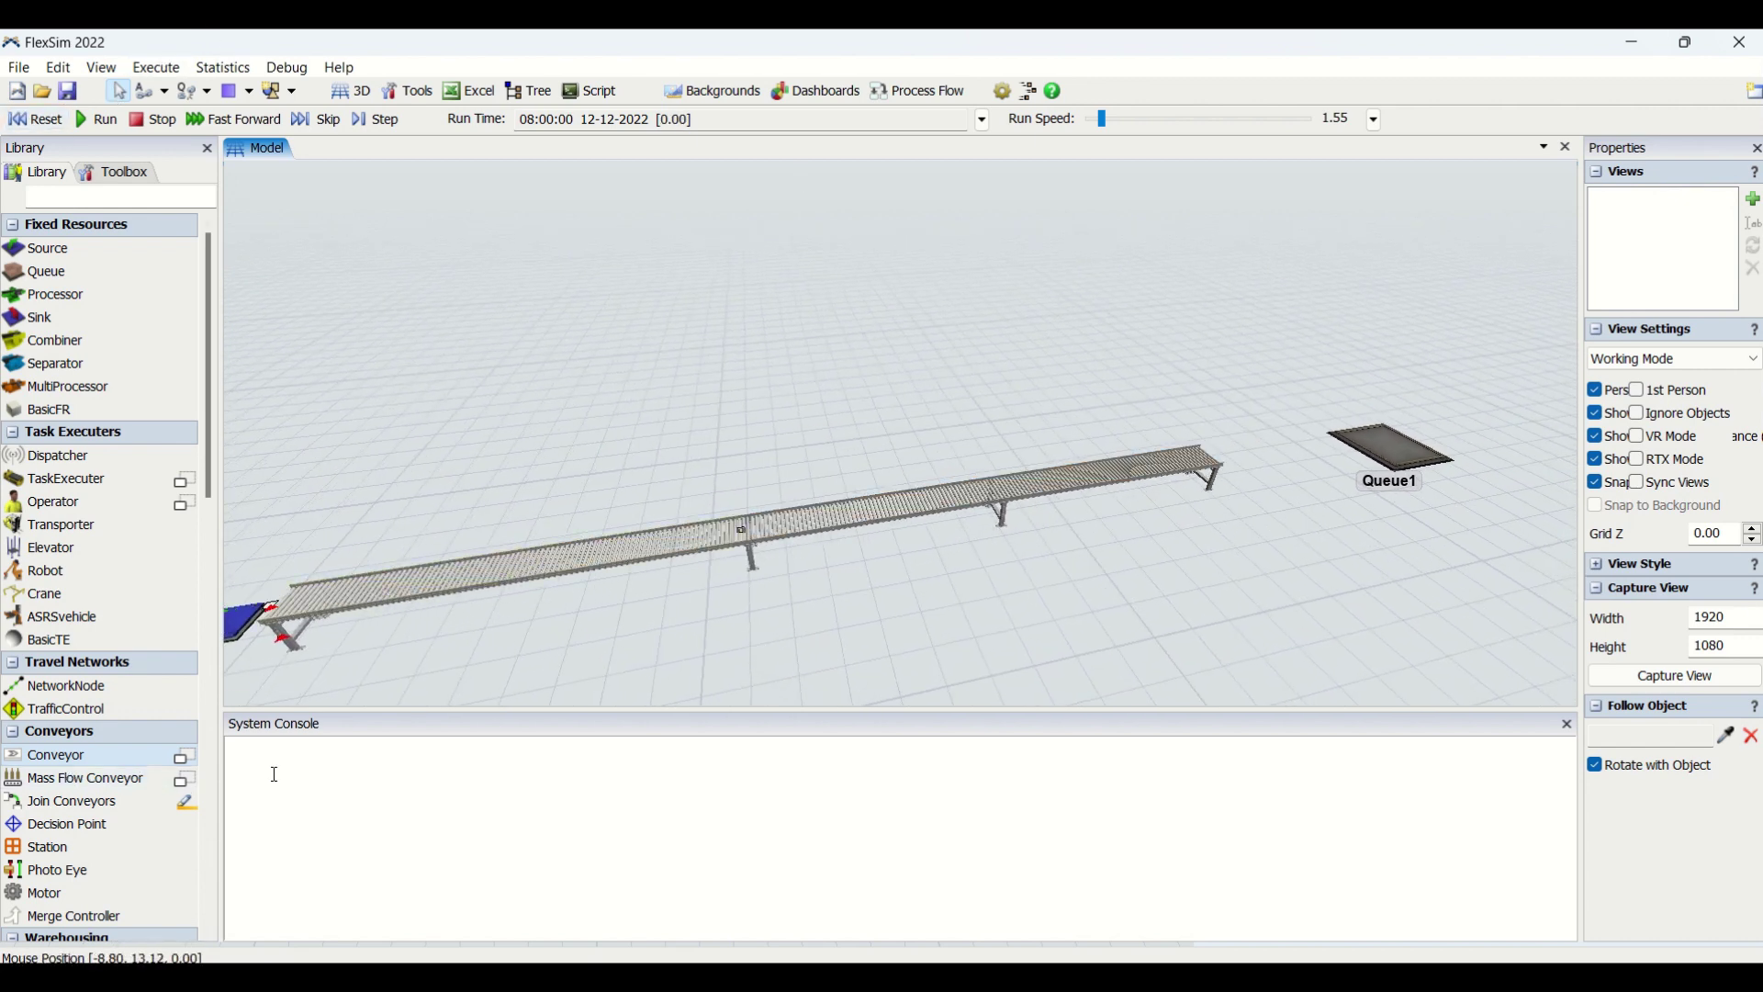
Add a curved conveyor with a radius of about 17.61 m behind the straight conveyors, ending near X 10.77, Y 20.71
{"action": "mouse_move", "coordinate": [183, 755]}
{"action": "left_click", "coordinate": [275, 832]}
{"action": "mouse_move", "coordinate": [1136, 258]}
{"action": "left_mouse_down"}
{"action": "mouse_move", "coordinate": [1286, 324]}
{"action": "mouse_move", "coordinate": [1299, 448]}
{"action": "mouse_move", "coordinate": [1019, 464]}
{"action": "mouse_move", "coordinate": [990, 411]}
{"action": "left_mouse_up"}
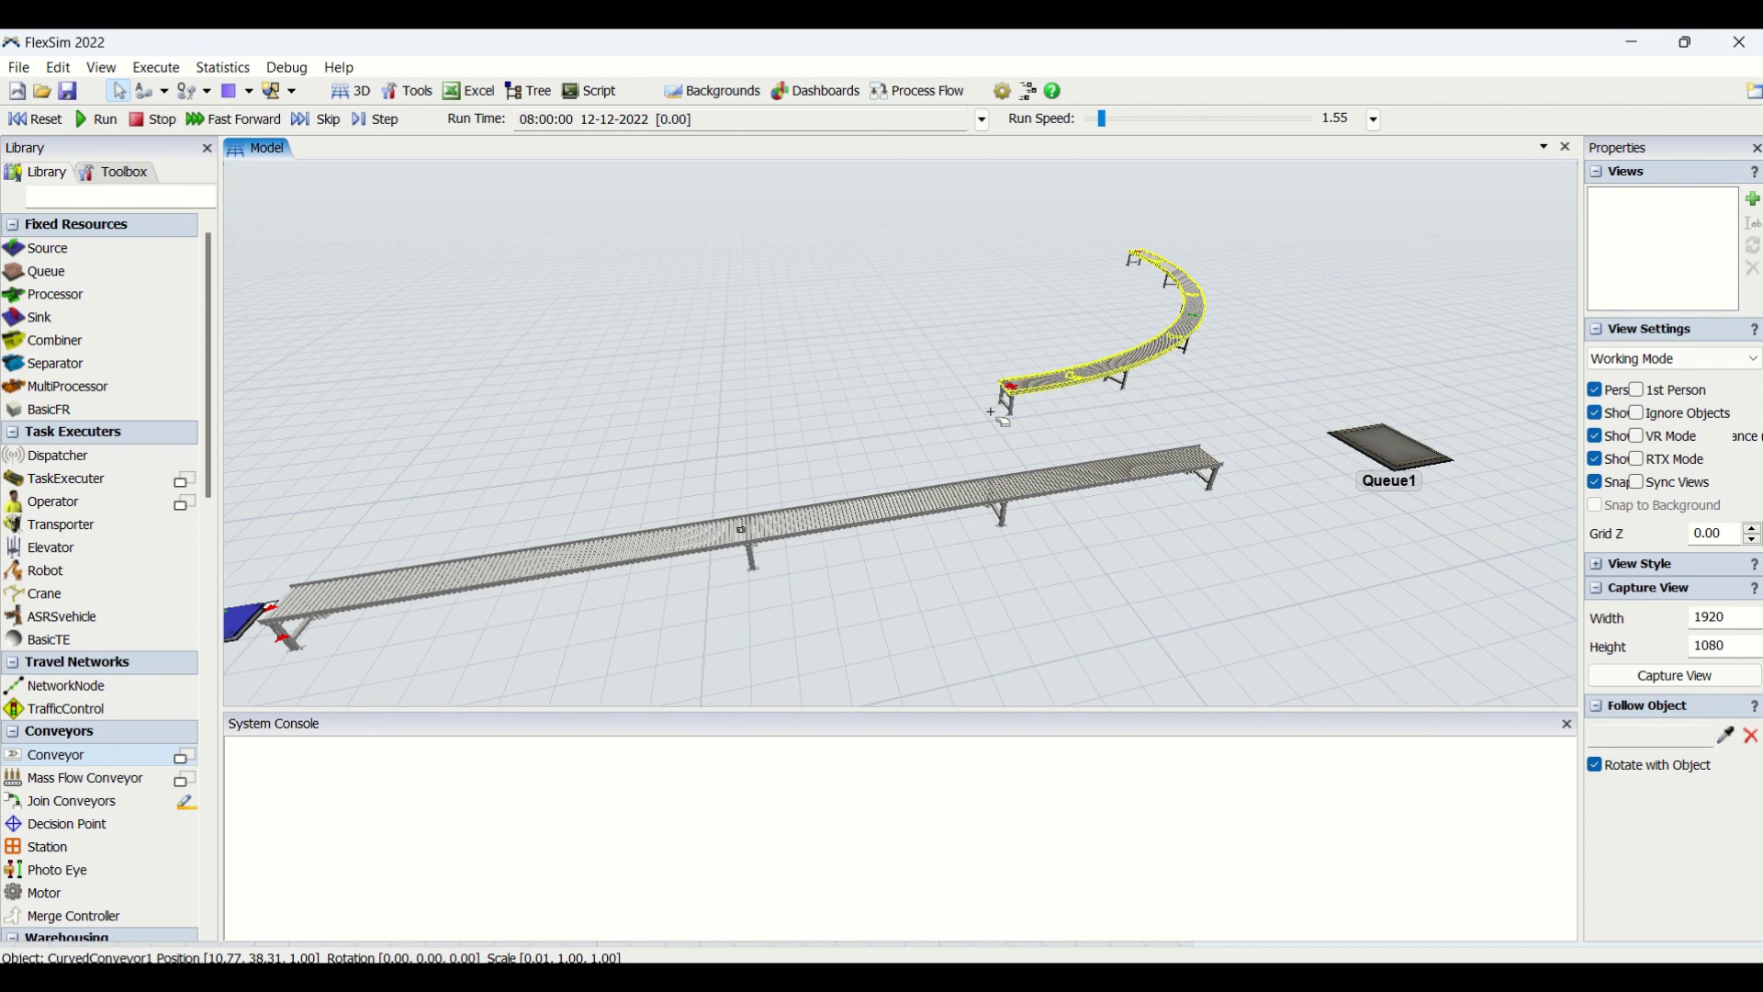
Widen the properties area and compare the second straight conveyor's properties with those of the curved conveyor, such as radius and sweep angle
{"action": "left_click_drag", "start_coordinate": [1579, 523], "coordinate": [1295, 522]}
{"action": "left_click", "coordinate": [1005, 470]}
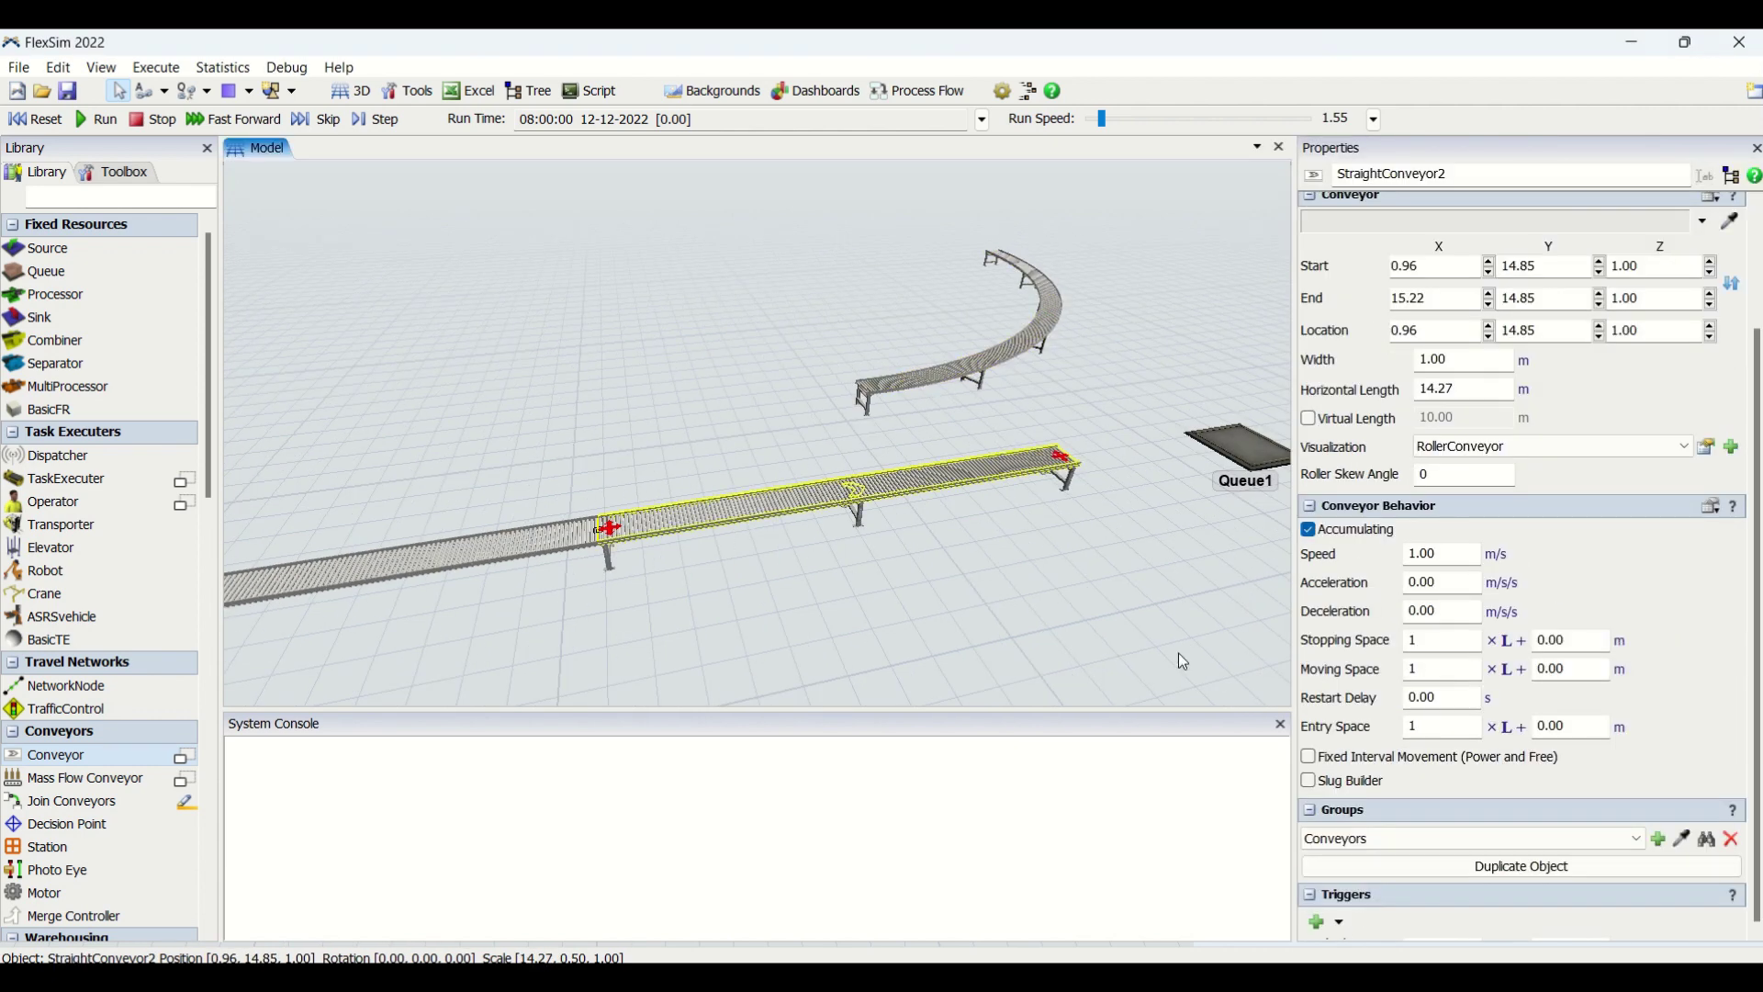
{"action": "left_click", "coordinate": [1025, 344]}
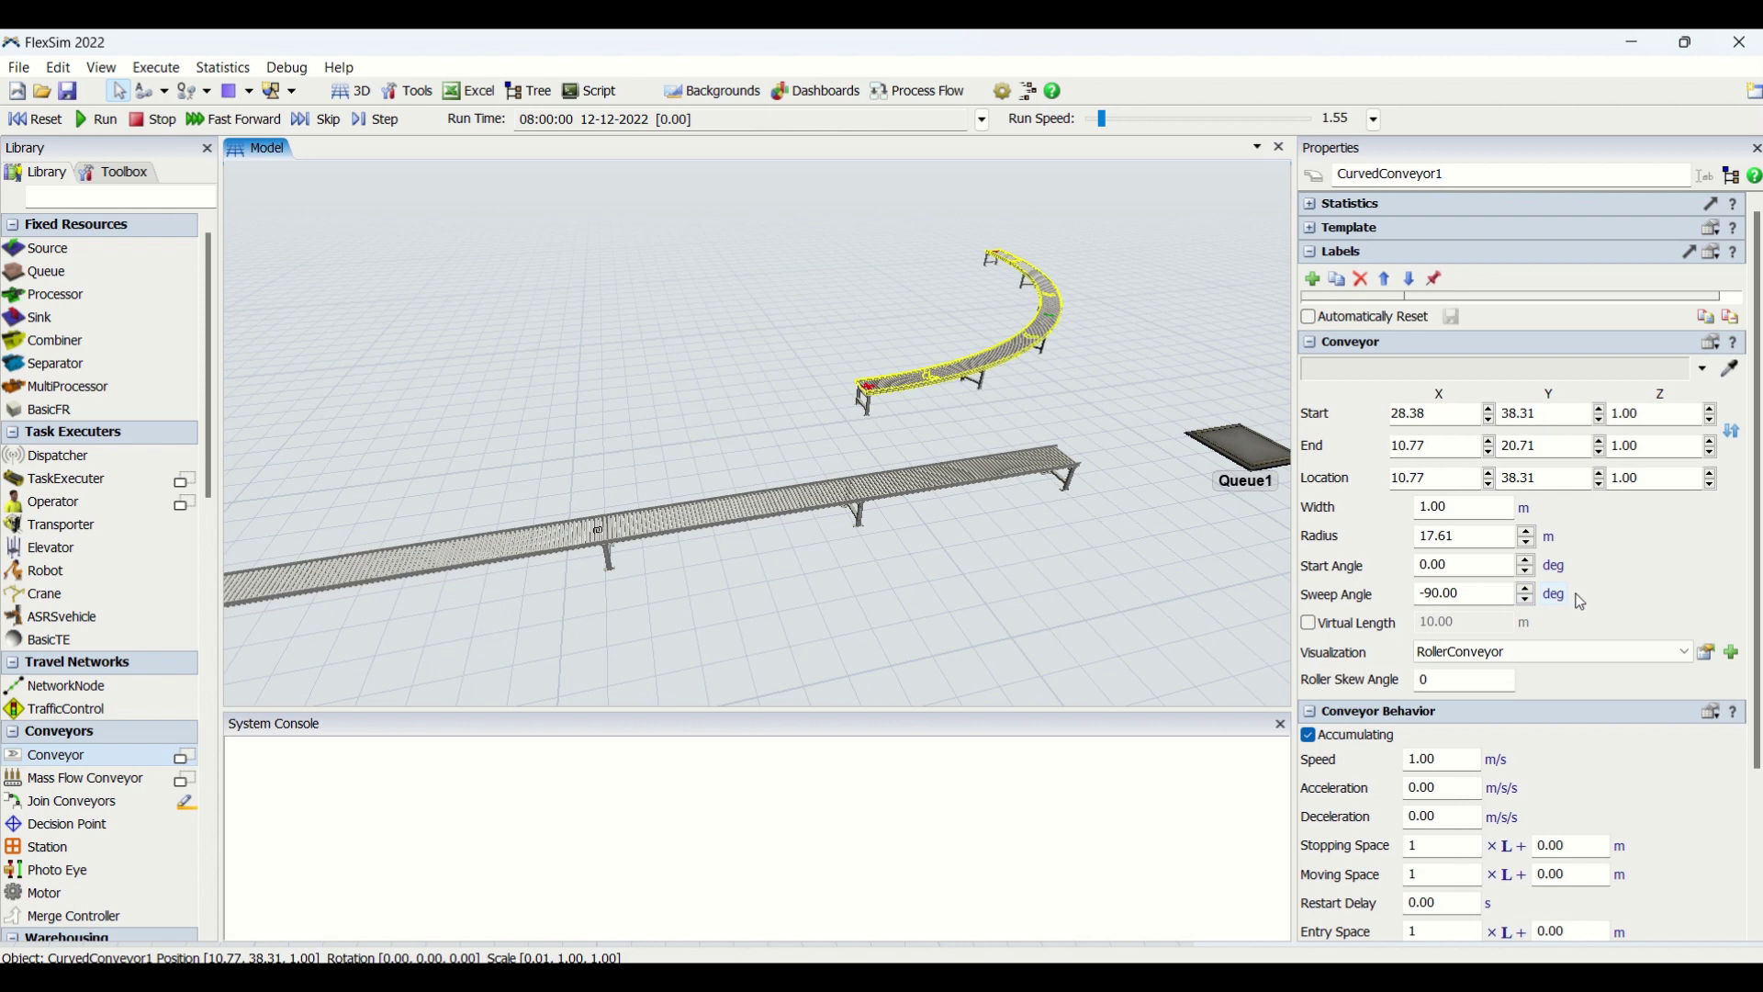
Snap the curved conveyor onto the far end of the second straight conveyor, at about X 14.85, Y 14.85
{"action": "left_click_drag", "start_coordinate": [1102, 379], "coordinate": [945, 460]}
{"action": "left_click_drag", "start_coordinate": [858, 409], "coordinate": [1017, 554]}
{"action": "left_click", "coordinate": [905, 652]}
Select the curved conveyor and examine its joint with the second straight conveyor, including the curve's direction of travel
{"action": "scroll", "coordinate": [764, 653], "scroll_direction": "up", "scroll_amount": 5}
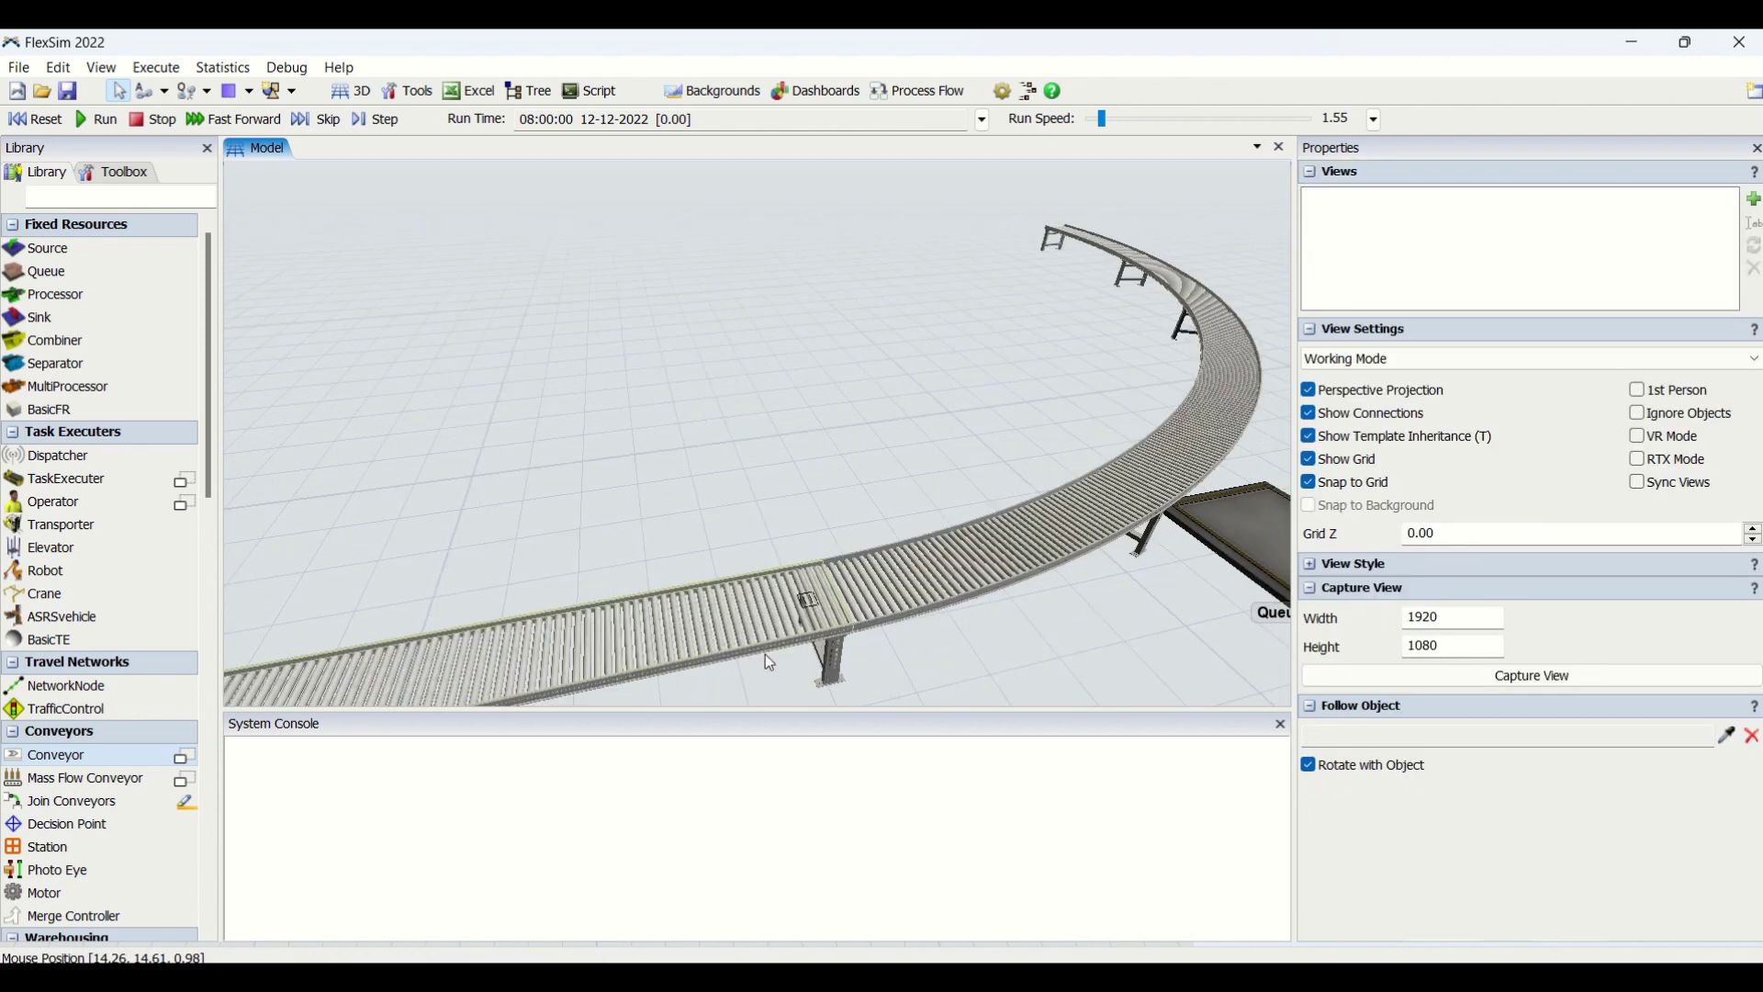
{"action": "left_click", "coordinate": [824, 582]}
{"action": "left_click", "coordinate": [826, 590]}
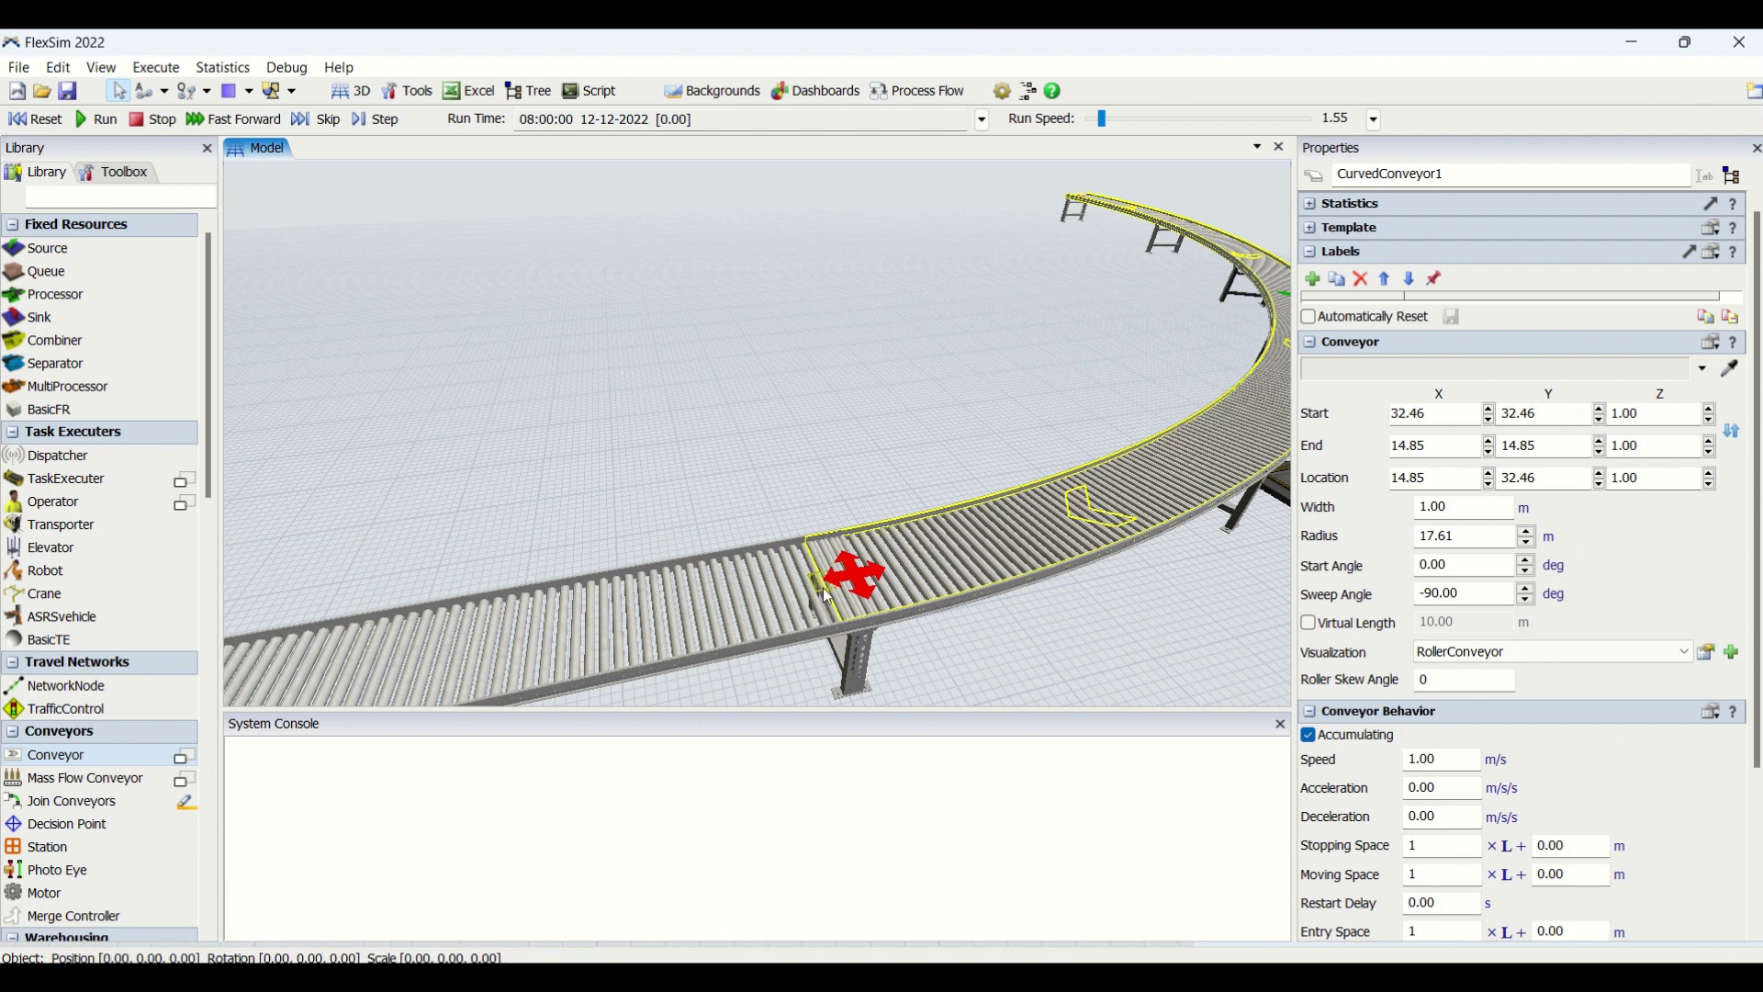
{"action": "left_click", "coordinate": [822, 586]}
{"action": "left_click", "coordinate": [1050, 677]}
Connect the curved conveyor to Queue1 near its free end so that boxes can leave the line into the queue
{"action": "scroll", "coordinate": [1129, 636], "scroll_direction": "down", "scroll_amount": 3}
{"action": "left_click_drag", "start_coordinate": [1149, 643], "coordinate": [975, 364]}
{"action": "left_click", "coordinate": [1149, 315]}
{"action": "left_click_drag", "start_coordinate": [1150, 316], "coordinate": [1112, 457]}
{"action": "left_click", "coordinate": [903, 513]}
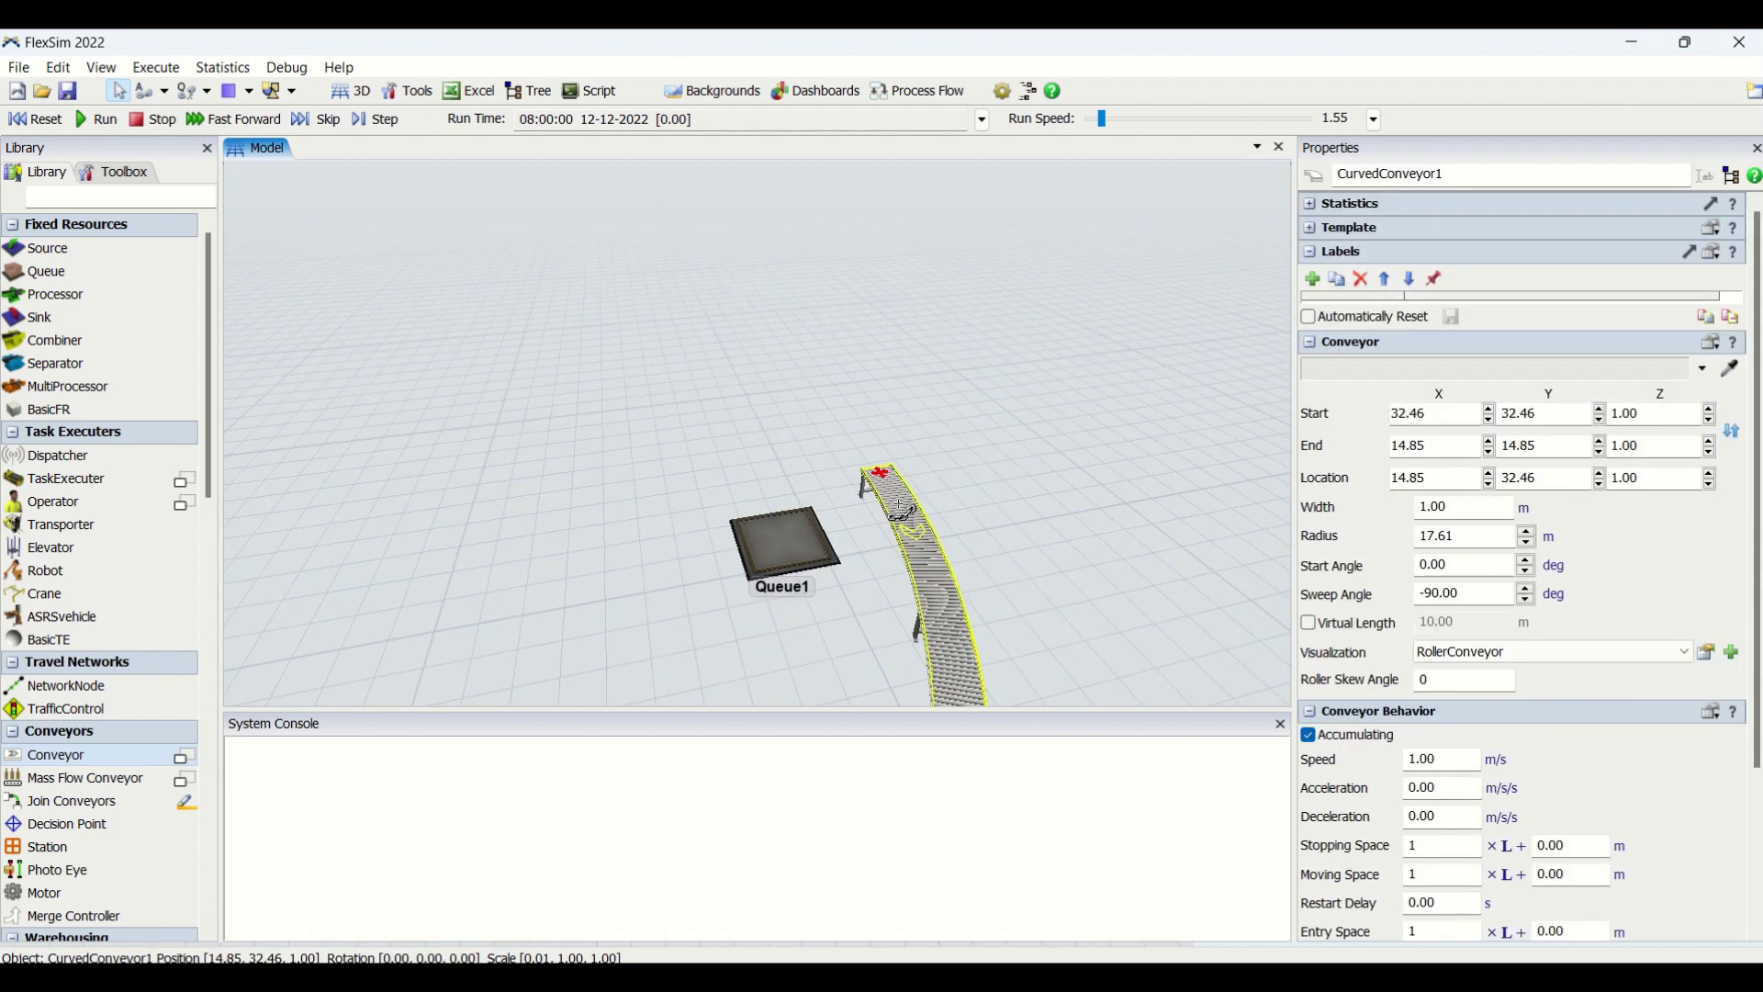
{"action": "left_click", "coordinate": [815, 533]}
Reverse the curved conveyor's direction so it starts at X 14.85, Y 14.85 and ends at X 32.46, Y 32.46
{"action": "left_click", "coordinate": [926, 586]}
{"action": "left_click", "coordinate": [1735, 432]}
{"action": "left_click", "coordinate": [1065, 601]}
{"action": "scroll", "coordinate": [1098, 412], "scroll_direction": "down", "scroll_amount": 5}
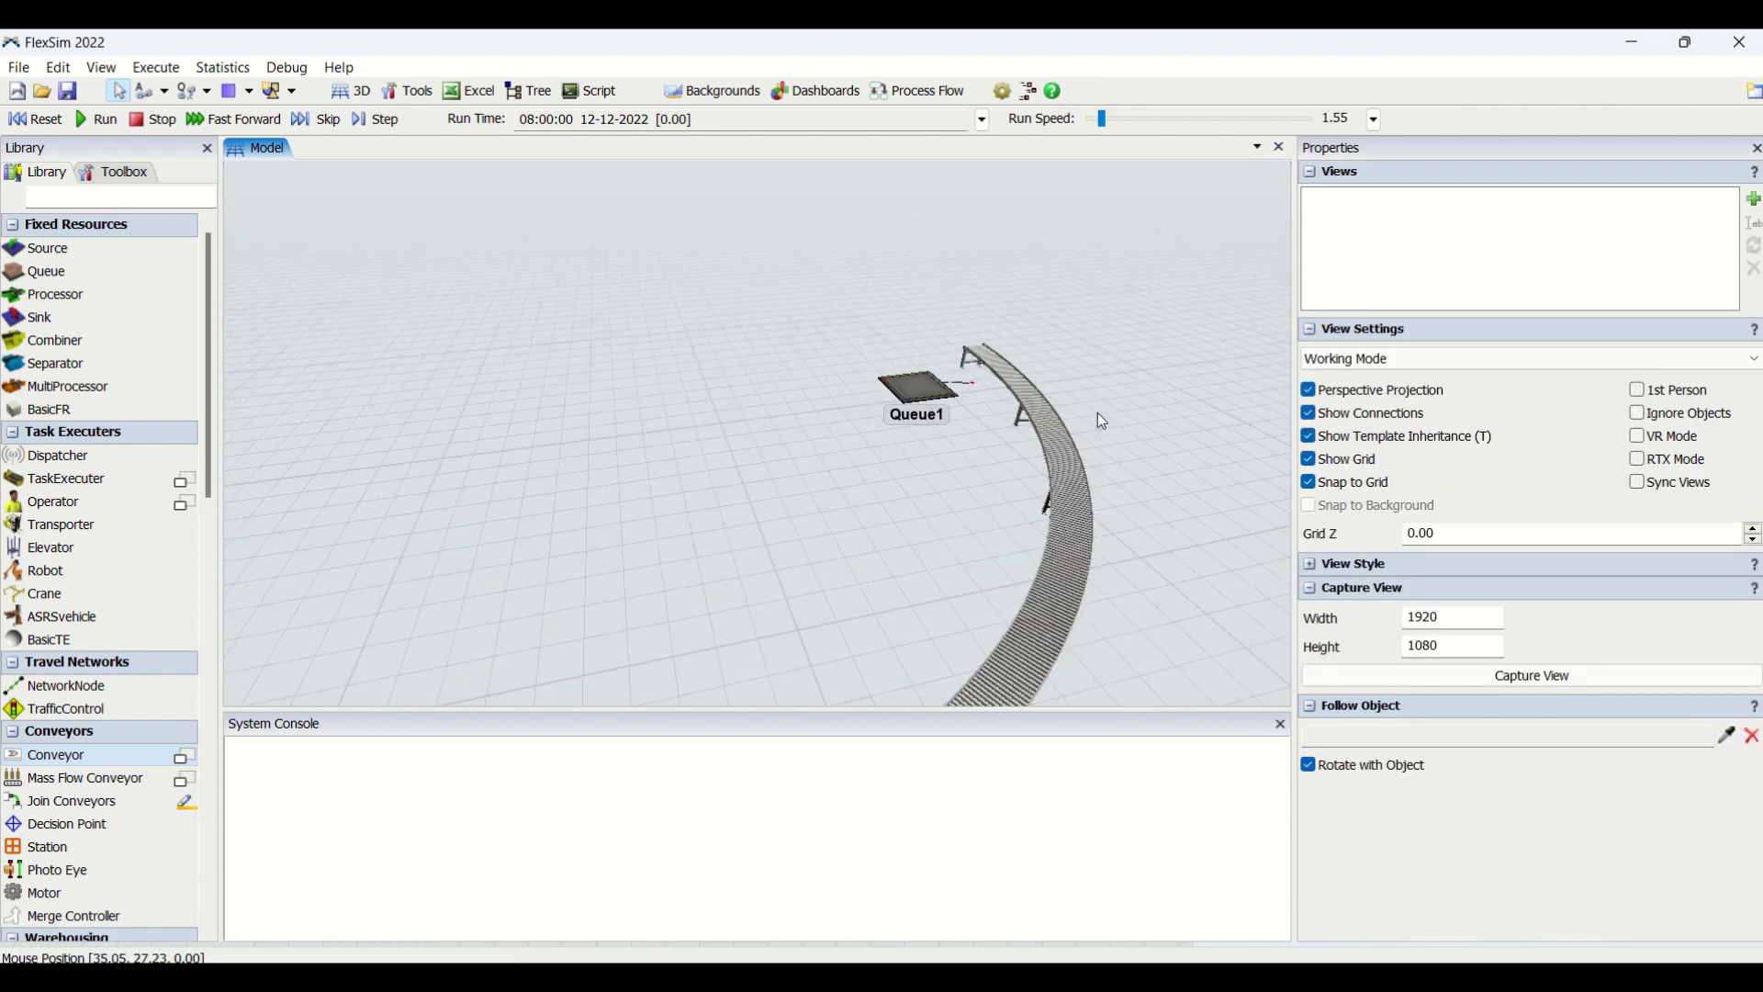
Reset and run the simulation at a run speed of 7.86, following the boxes along the curve into Queue1
{"action": "left_click", "coordinate": [53, 127]}
{"action": "right_click_drag", "start_coordinate": [763, 515], "coordinate": [767, 505]}
{"action": "scroll", "coordinate": [767, 505], "scroll_direction": "up", "scroll_amount": 3}
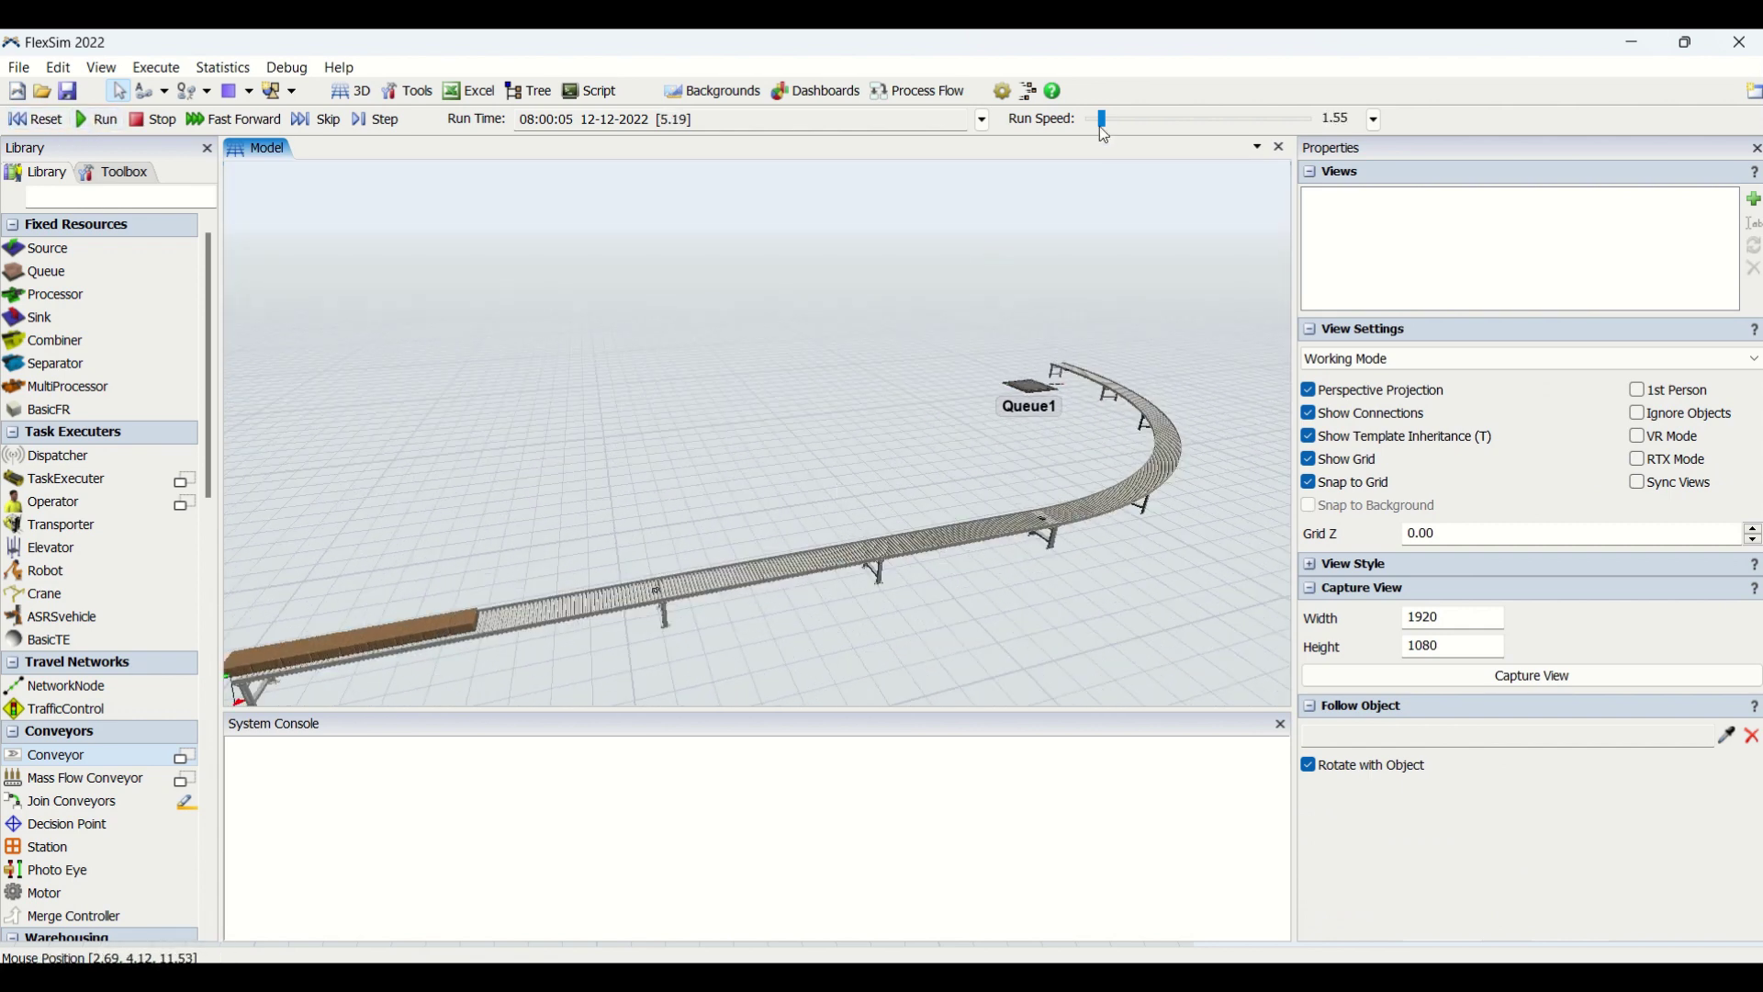
{"action": "left_click_drag", "start_coordinate": [1104, 124], "coordinate": [1112, 125]}
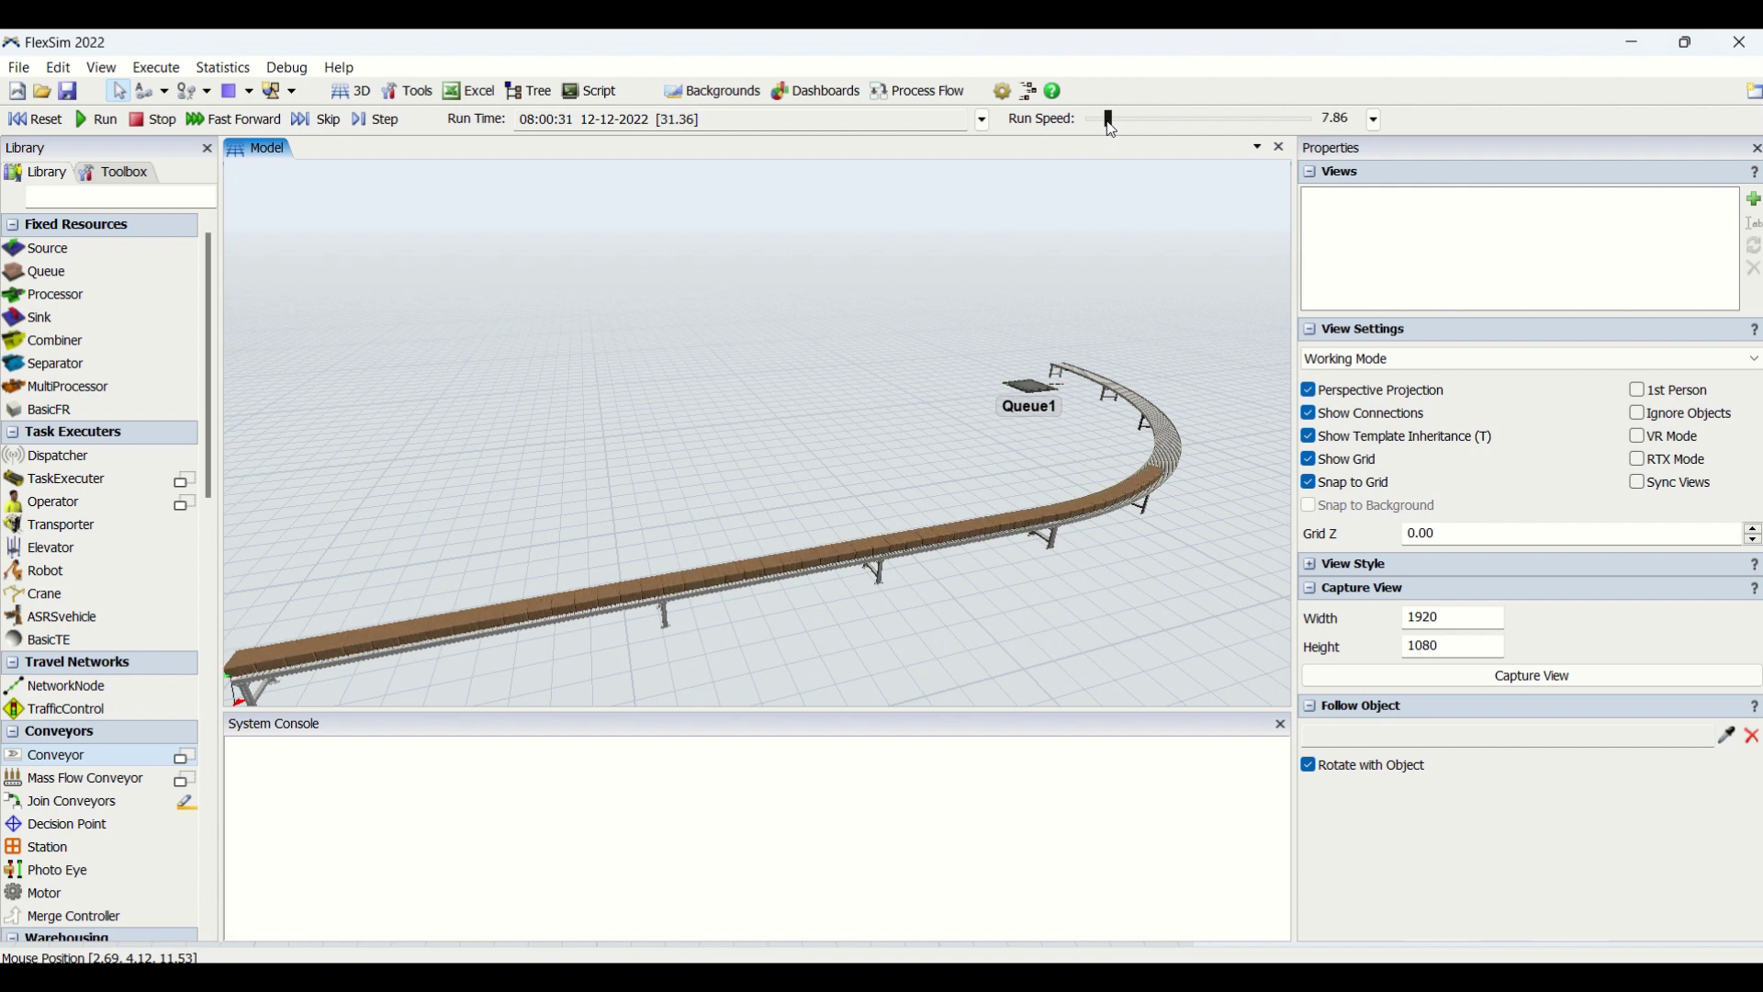
{"action": "right_click_drag", "start_coordinate": [992, 497], "coordinate": [990, 566]}
{"action": "left_click_drag", "start_coordinate": [845, 378], "coordinate": [824, 678]}
{"action": "left_click_drag", "start_coordinate": [586, 399], "coordinate": [592, 619]}
{"action": "right_click_drag", "start_coordinate": [596, 628], "coordinate": [527, 467]}
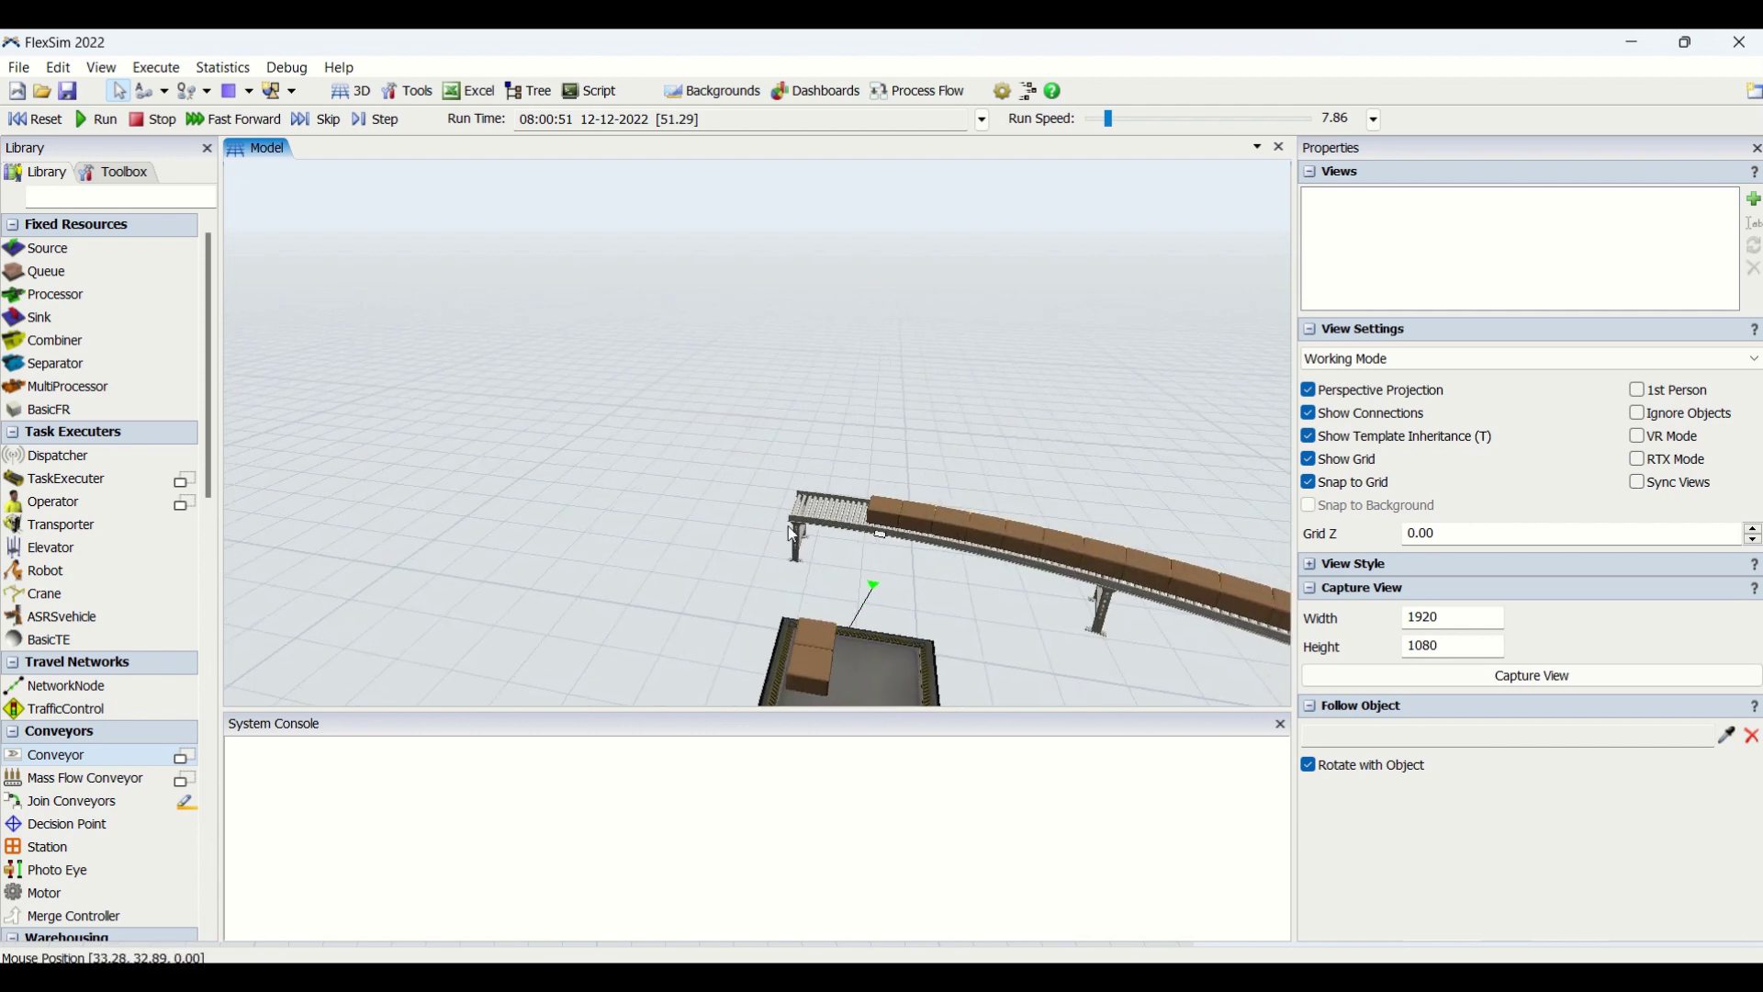
{"action": "right_click_drag", "start_coordinate": [723, 564], "coordinate": [781, 529]}
{"action": "right_click_drag", "start_coordinate": [674, 539], "coordinate": [549, 421]}
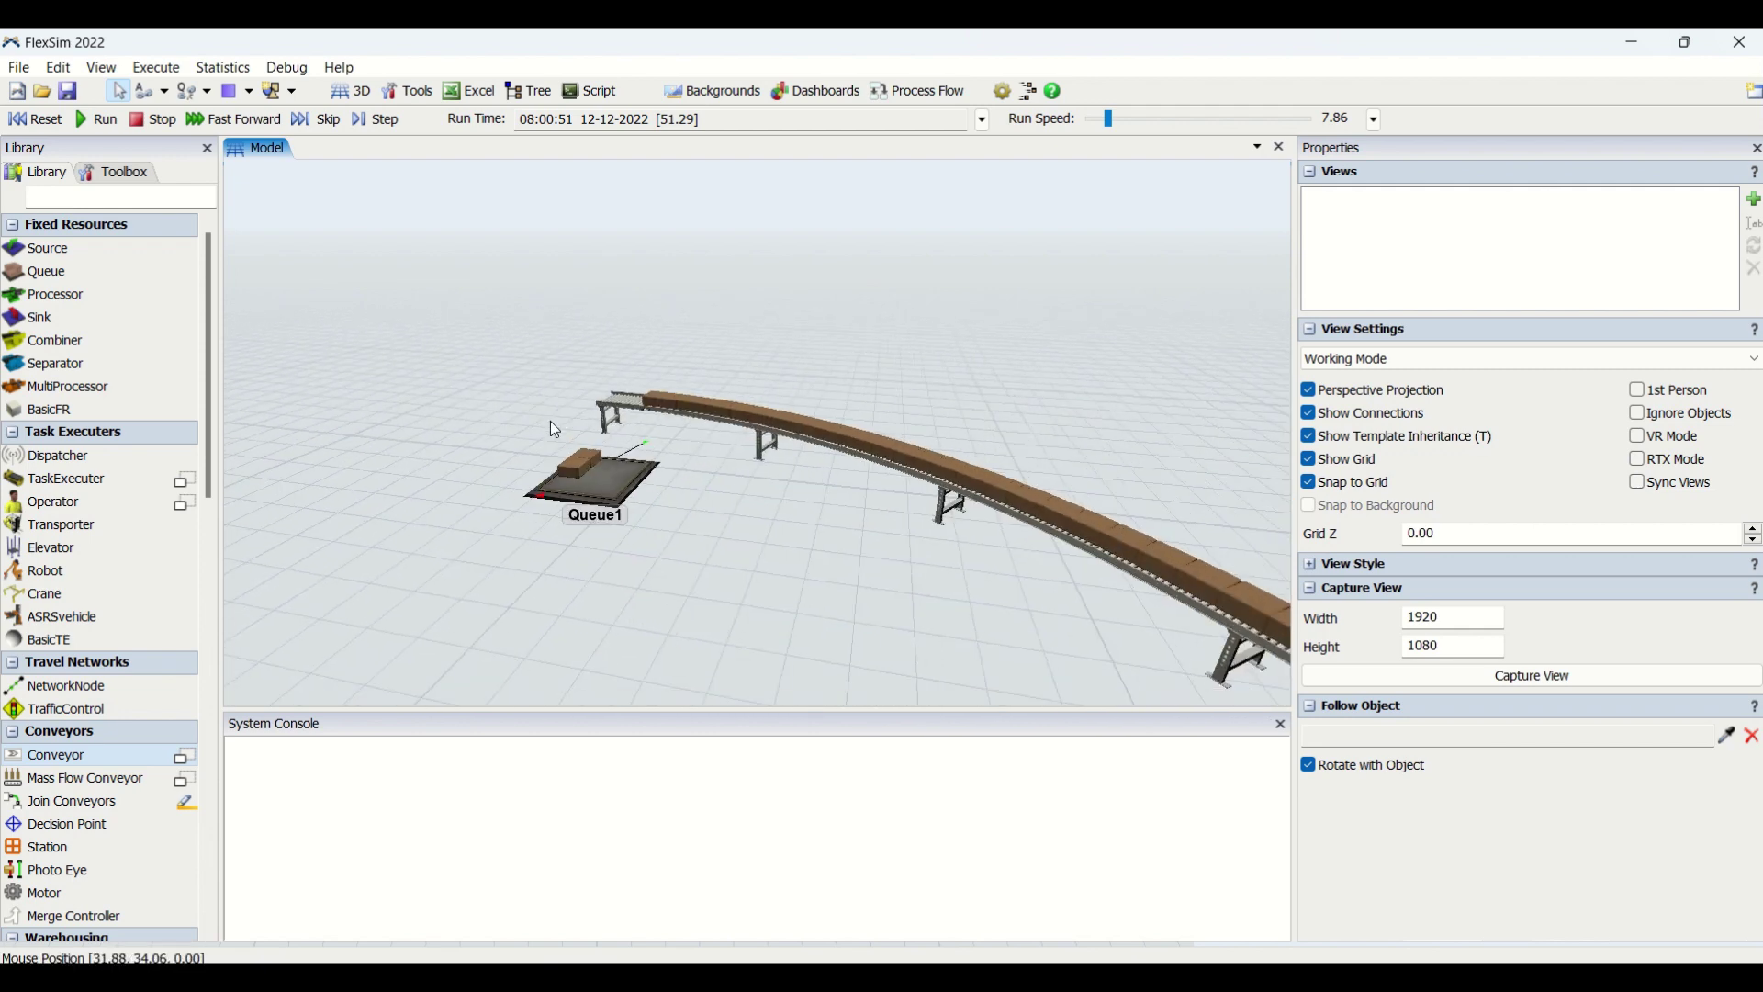
Inspect Queue1's statistics and properties, such as its max content, and reset the simulation
{"action": "left_click", "coordinate": [598, 485]}
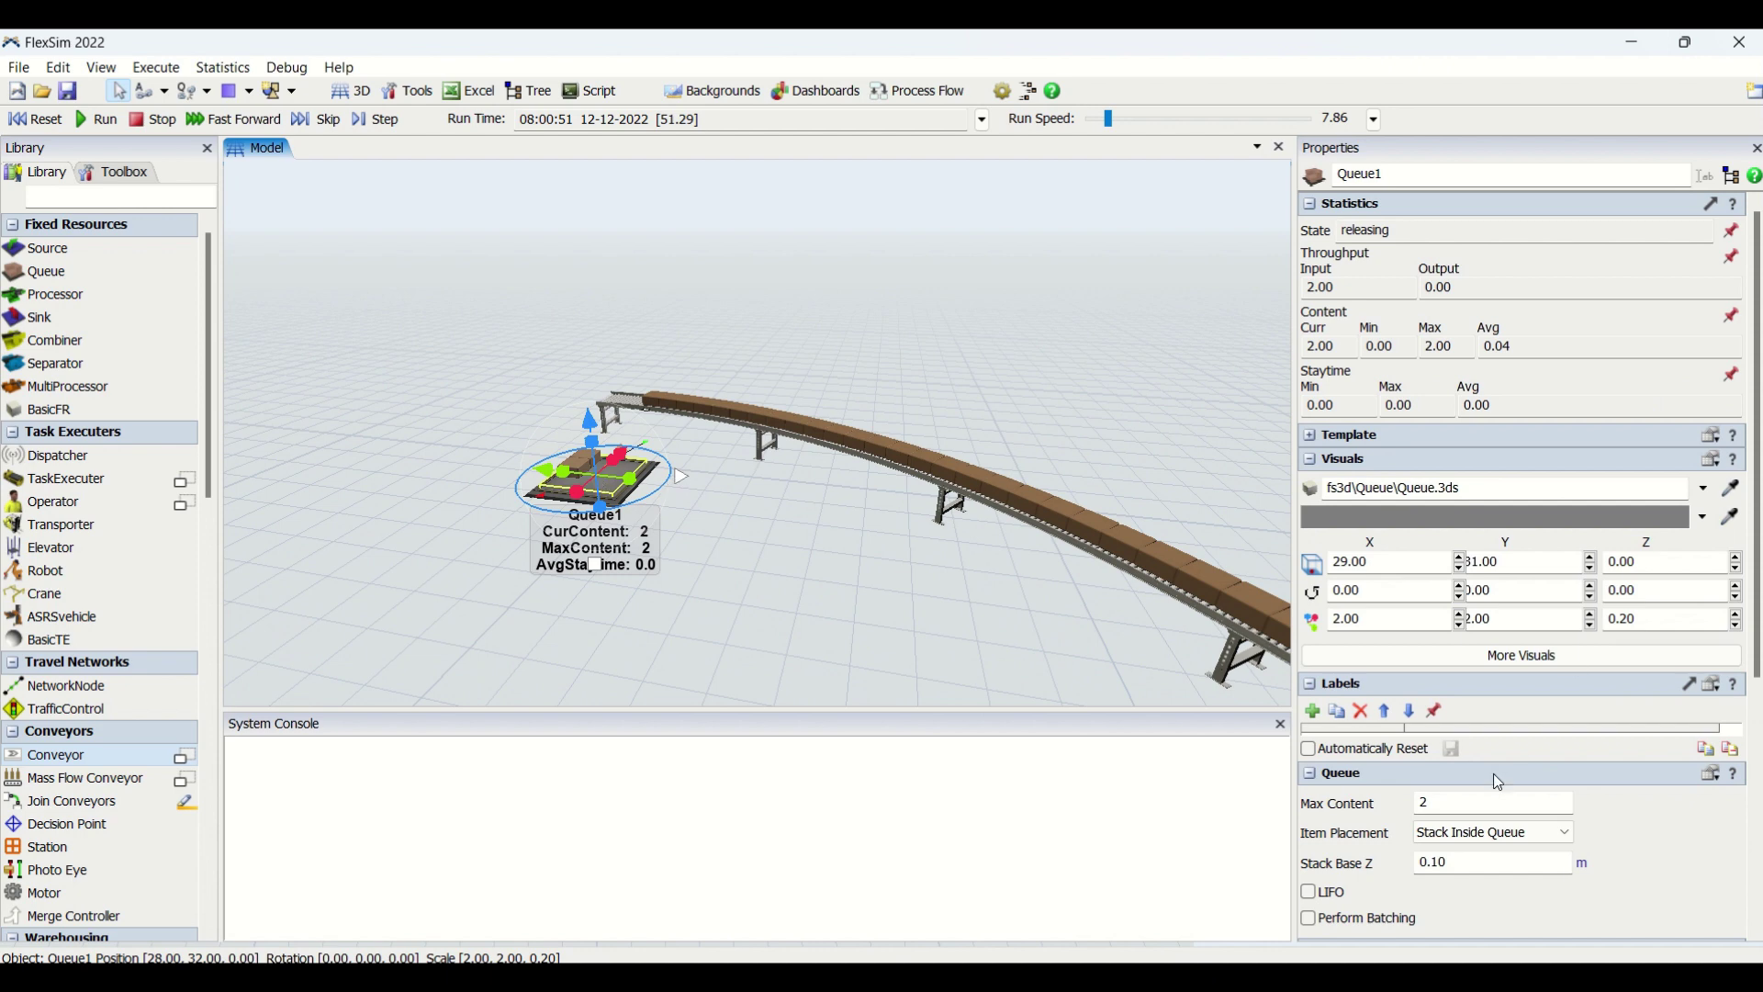
{"action": "left_click", "coordinate": [788, 586]}
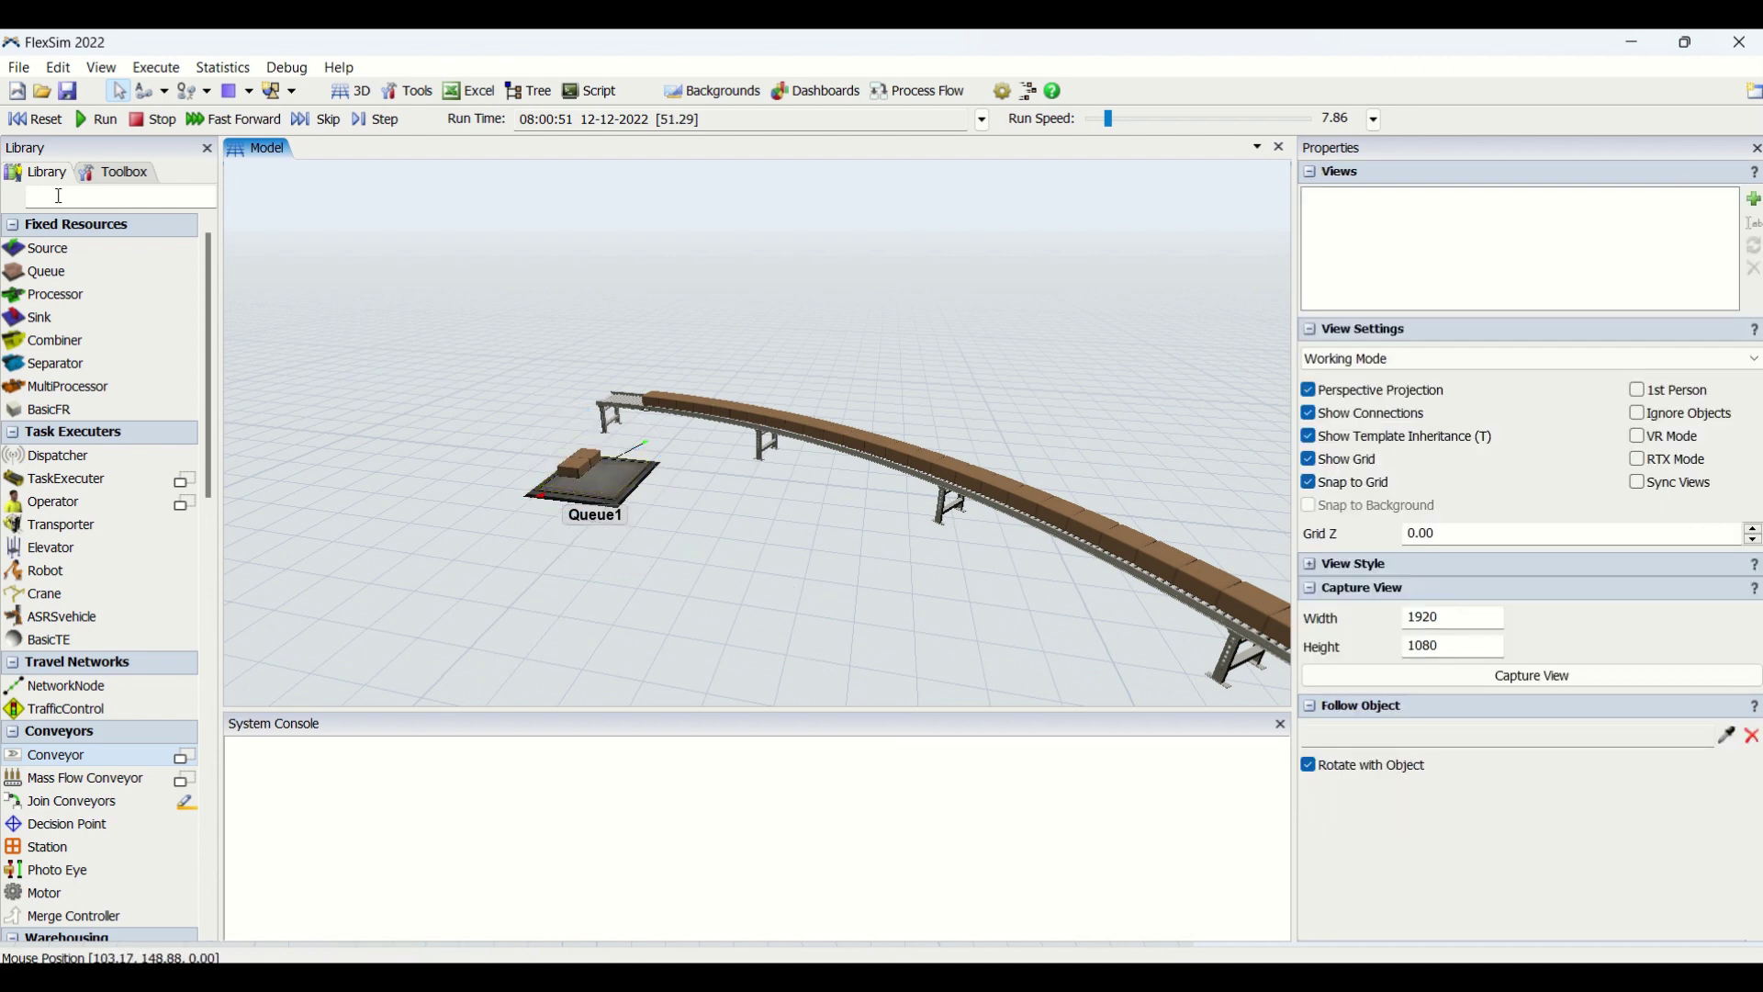
{"action": "left_click", "coordinate": [46, 118]}
Add a Sink beside Queue1 and connect the queue's output to it
{"action": "left_click", "coordinate": [592, 490]}
{"action": "left_click", "coordinate": [722, 580]}
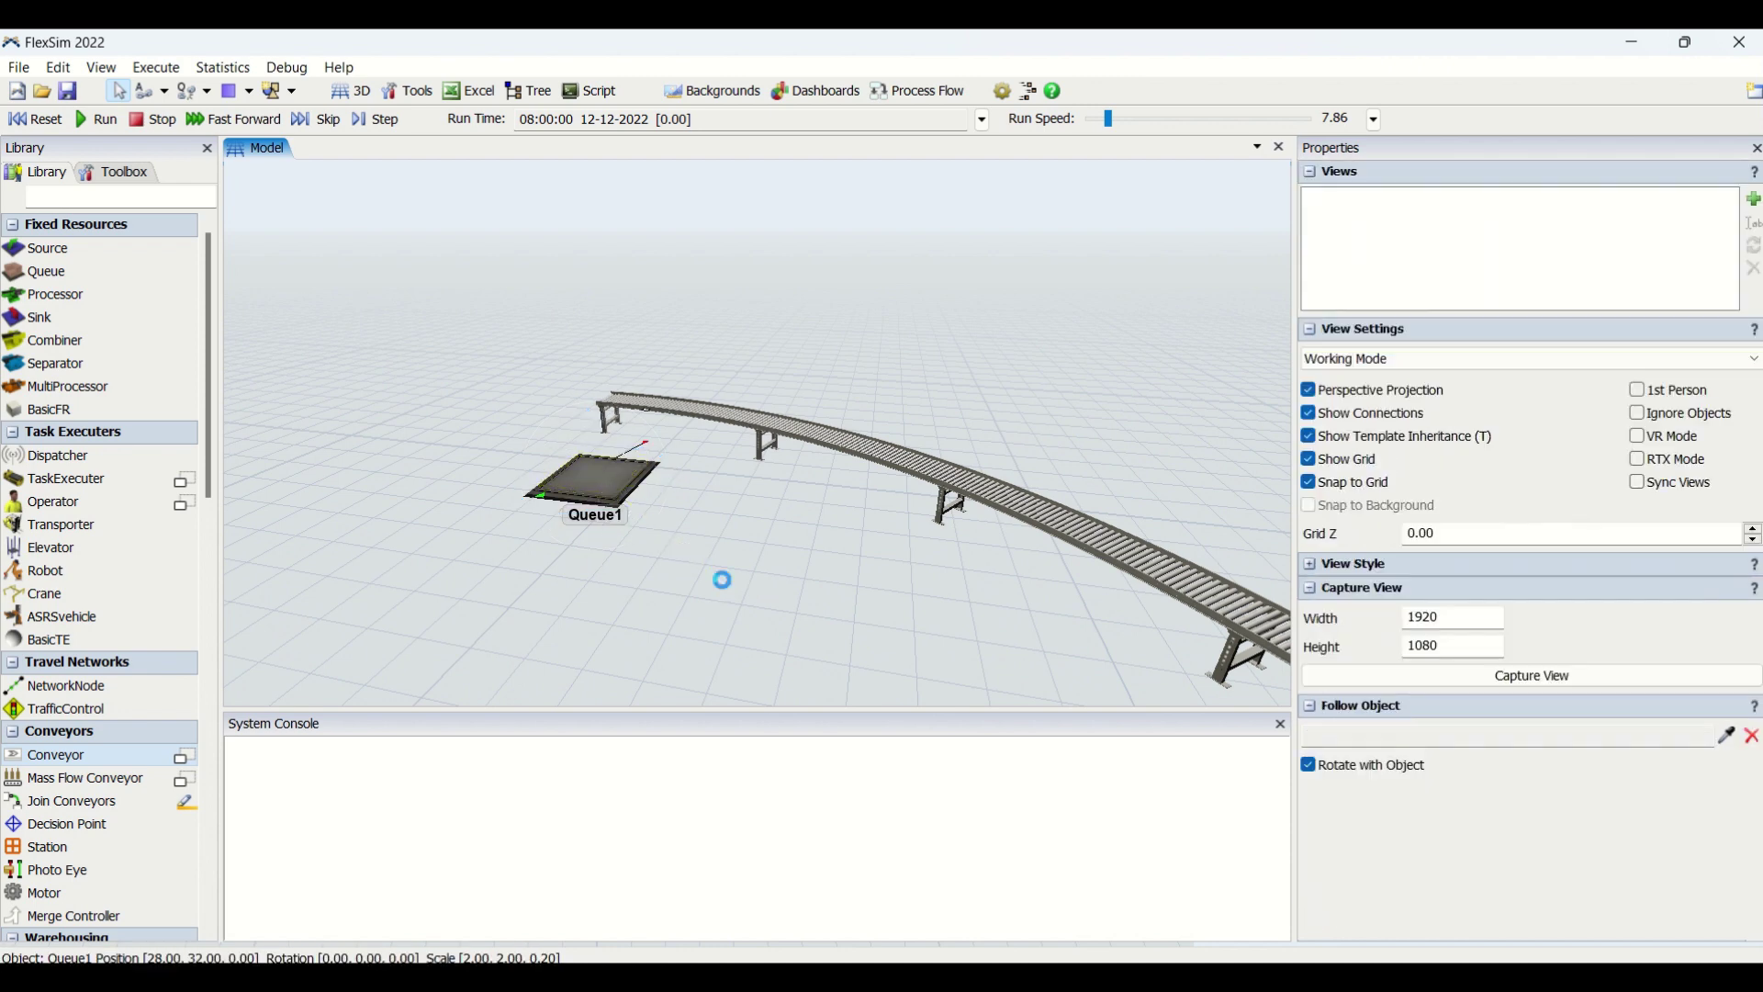
{"action": "left_click", "coordinate": [862, 648]}
Set the second straight conveyor's entry space to one item length plus 2 m
{"action": "left_click_drag", "start_coordinate": [894, 586], "coordinate": [413, 273]}
{"action": "left_click_drag", "start_coordinate": [595, 385], "coordinate": [1256, 556]}
{"action": "right_click_drag", "start_coordinate": [528, 375], "coordinate": [742, 338]}
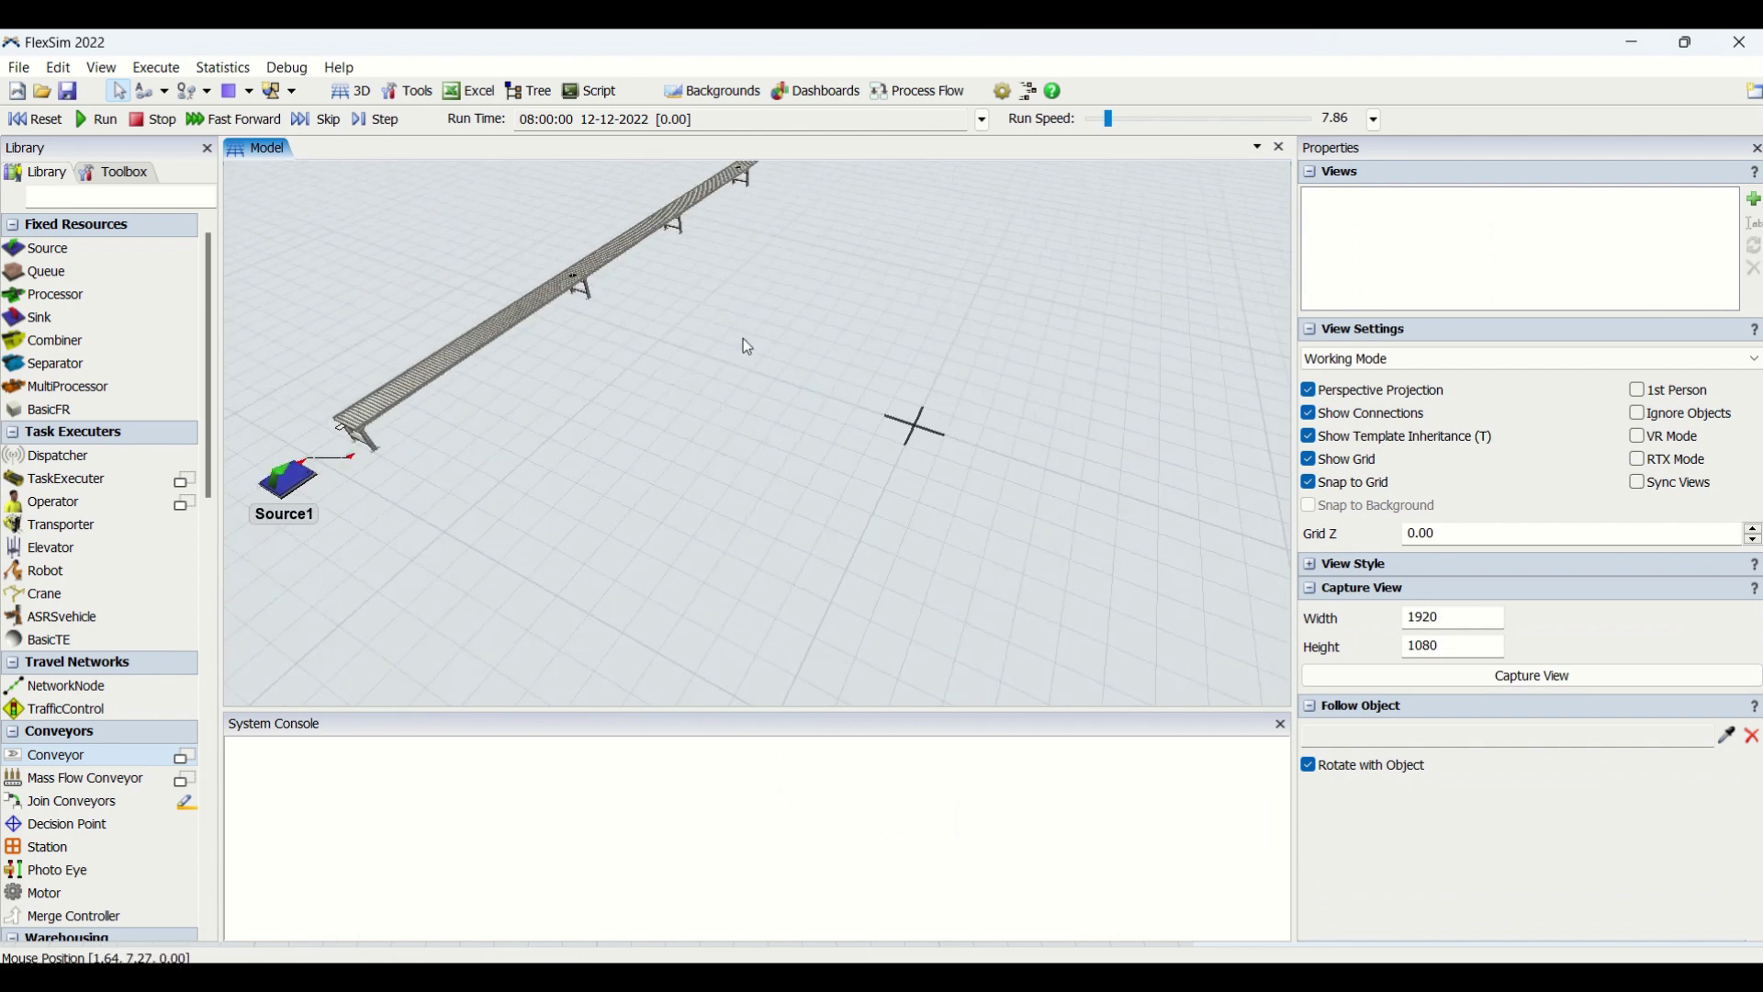
{"action": "left_click_drag", "start_coordinate": [741, 338], "coordinate": [712, 584]}
{"action": "left_click", "coordinate": [617, 360]}
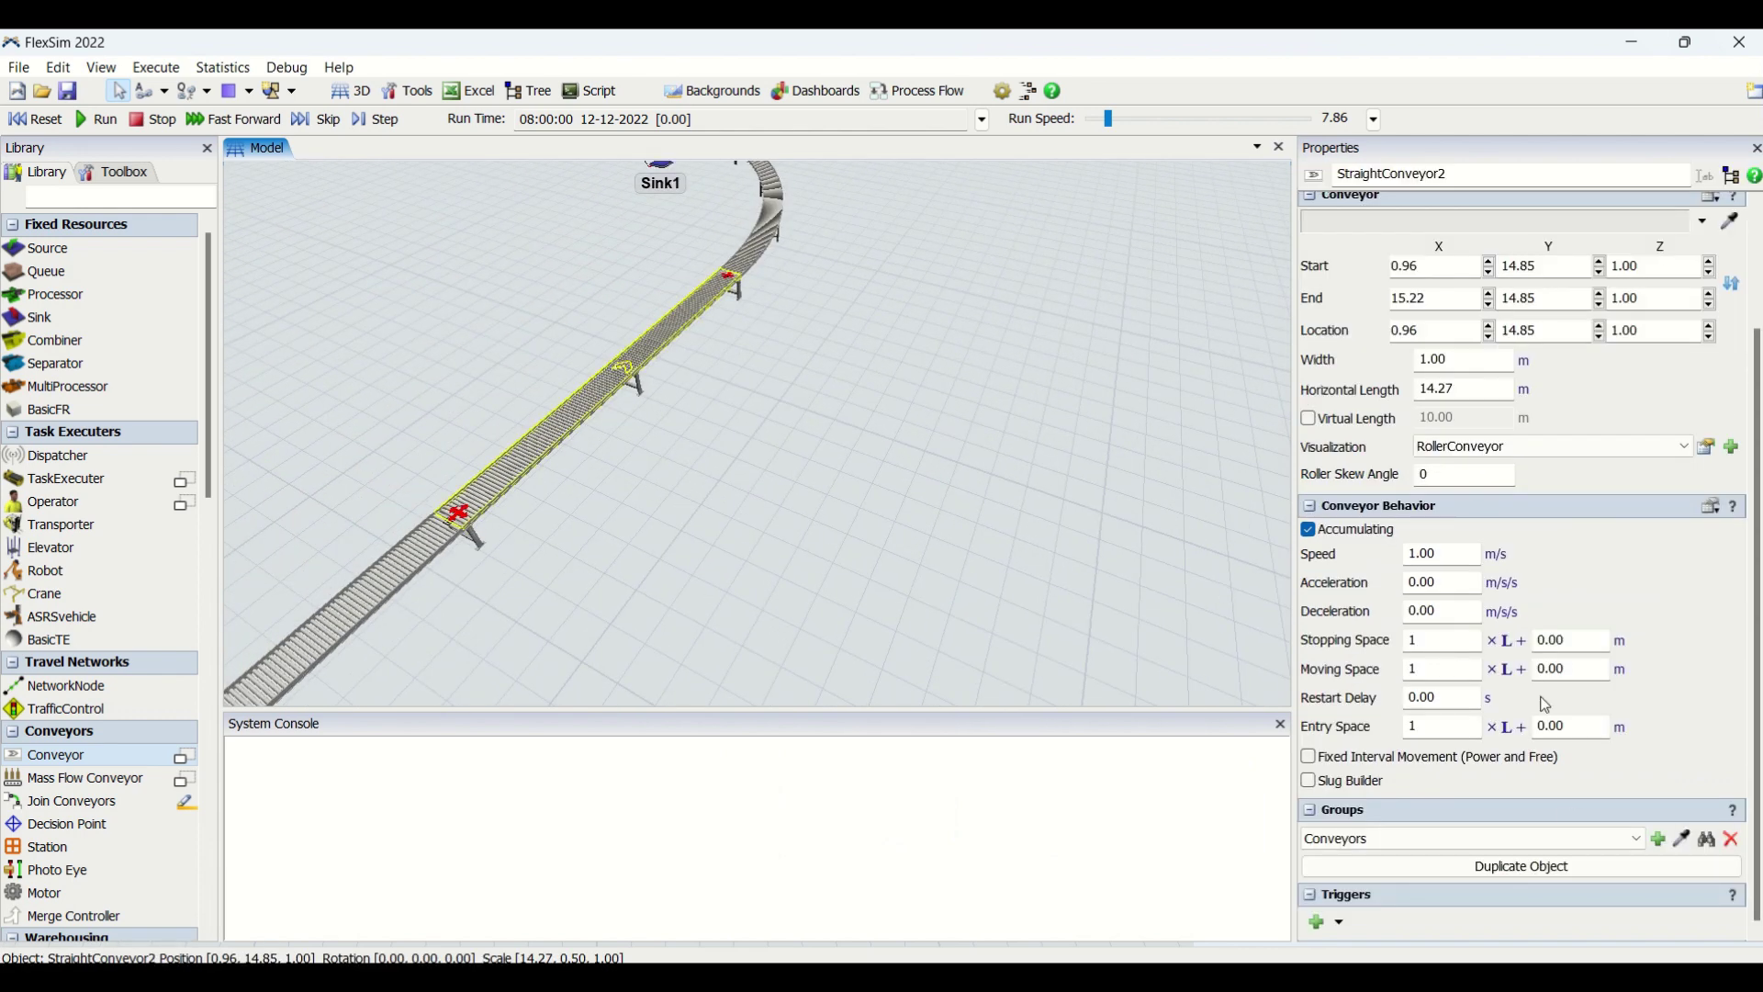
{"action": "type", "text": "2"}
{"action": "left_click_drag", "start_coordinate": [988, 476], "coordinate": [1051, 693]}
Select the curved conveyor and edit the fixed distance added to its entry space
{"action": "left_click", "coordinate": [812, 300]}
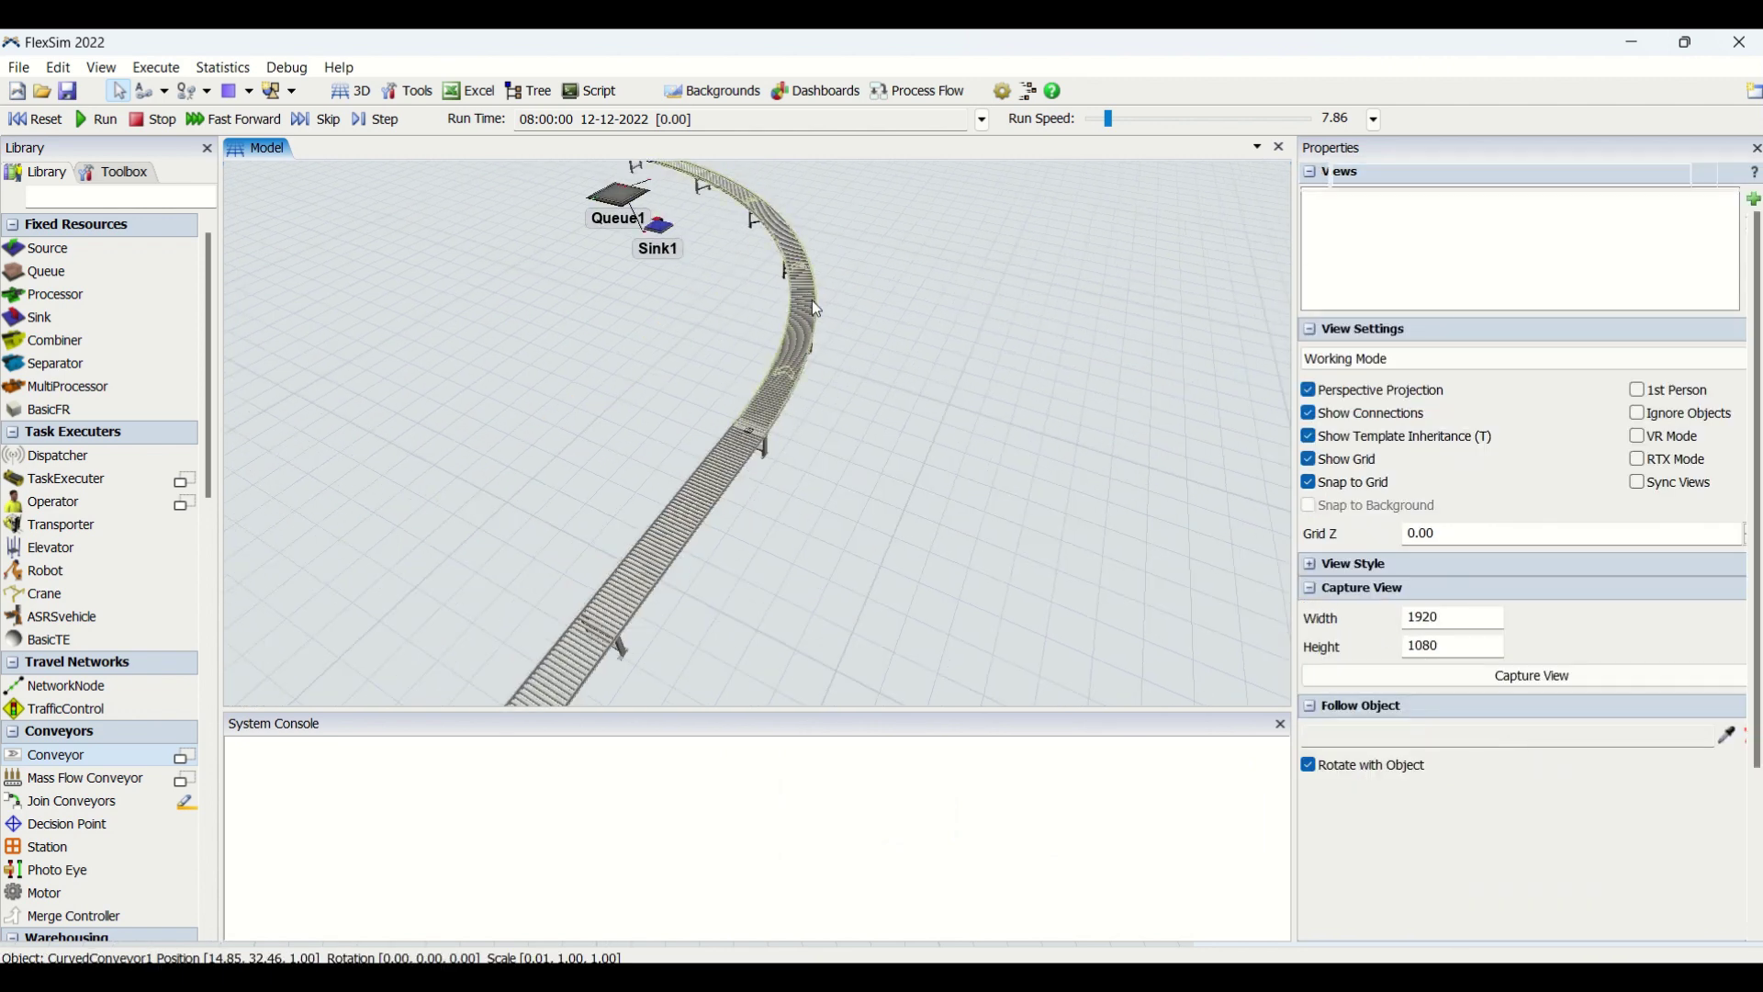
{"action": "left_click", "coordinate": [813, 302]}
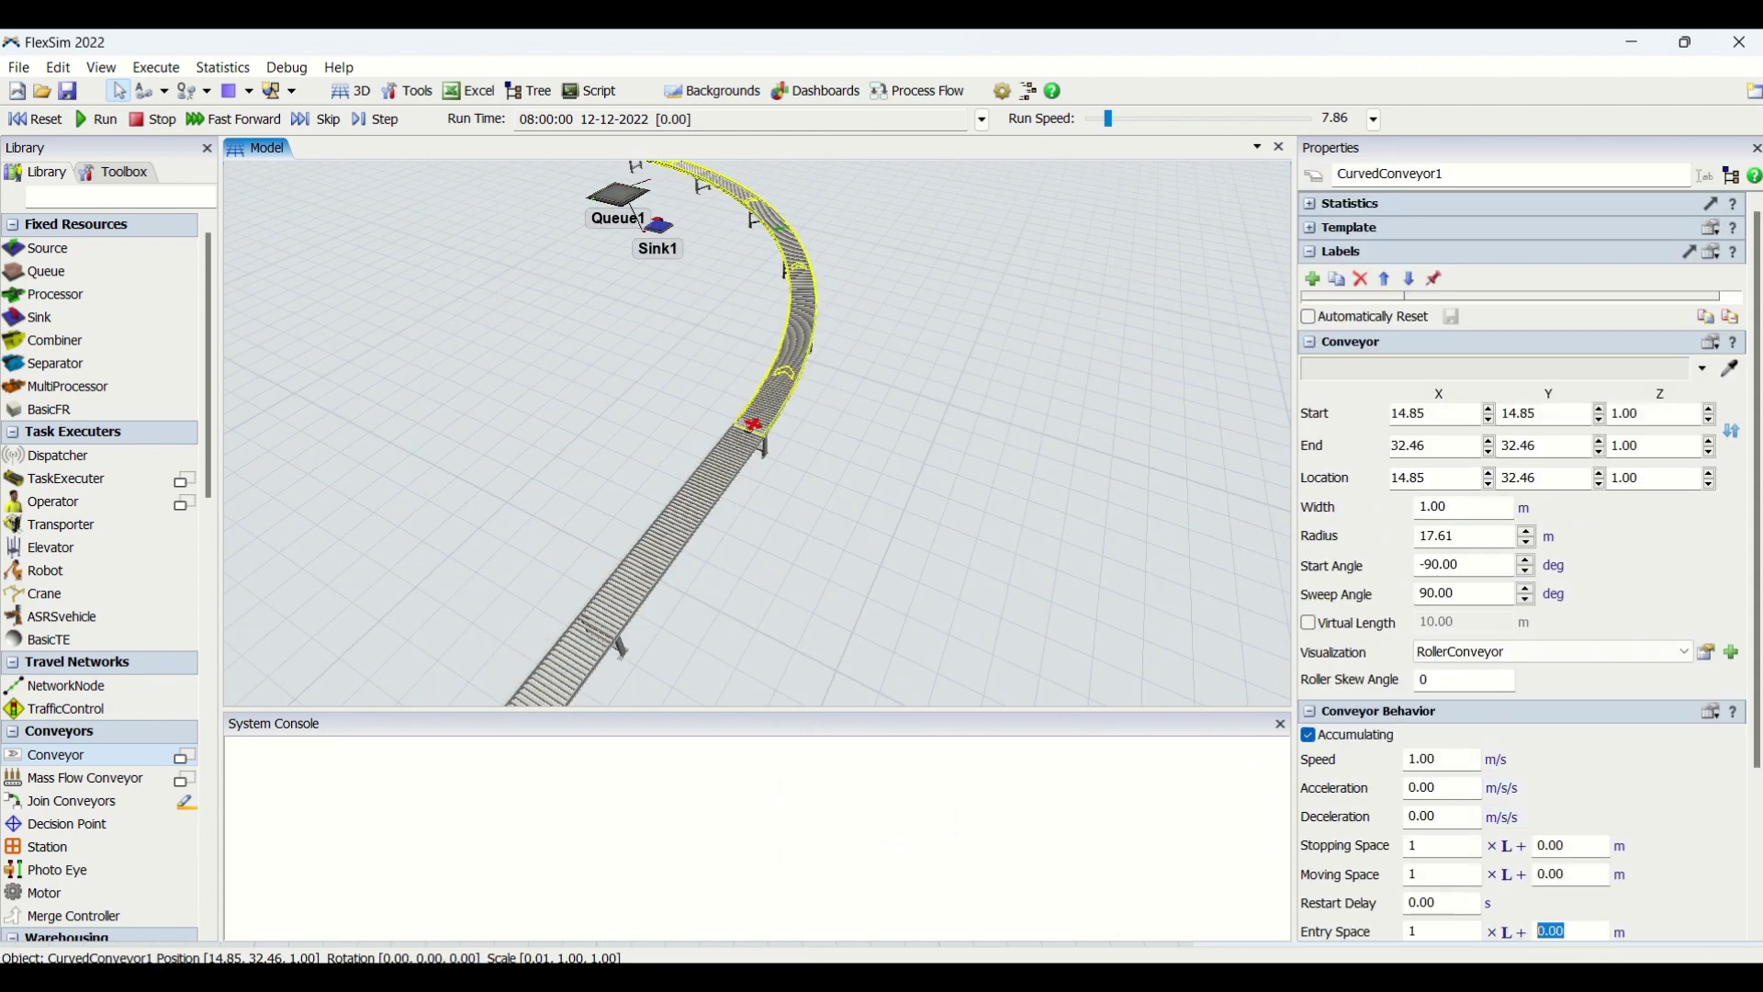
{"action": "right_click_drag", "start_coordinate": [1019, 477], "coordinate": [772, 455]}
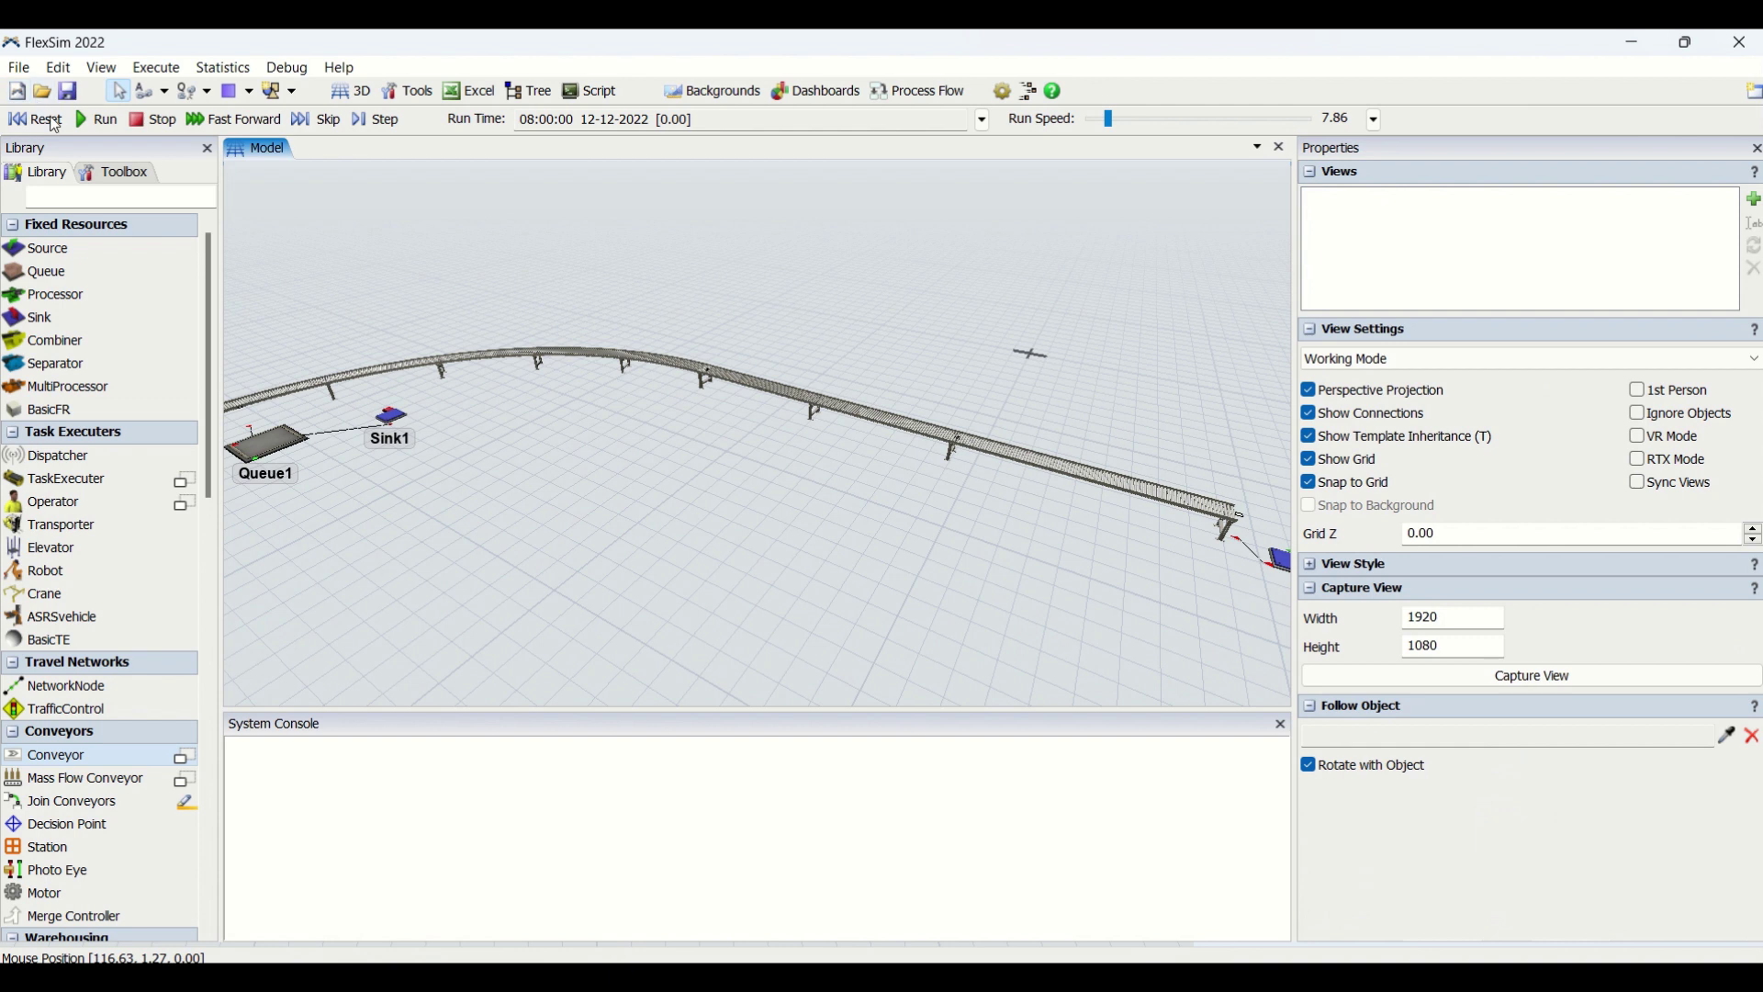
Run the simulation and examine the box spacing on the first conveyor, the second conveyor and the curve toward the queue
{"action": "left_click", "coordinate": [78, 122]}
{"action": "right_click_drag", "start_coordinate": [428, 539], "coordinate": [570, 590]}
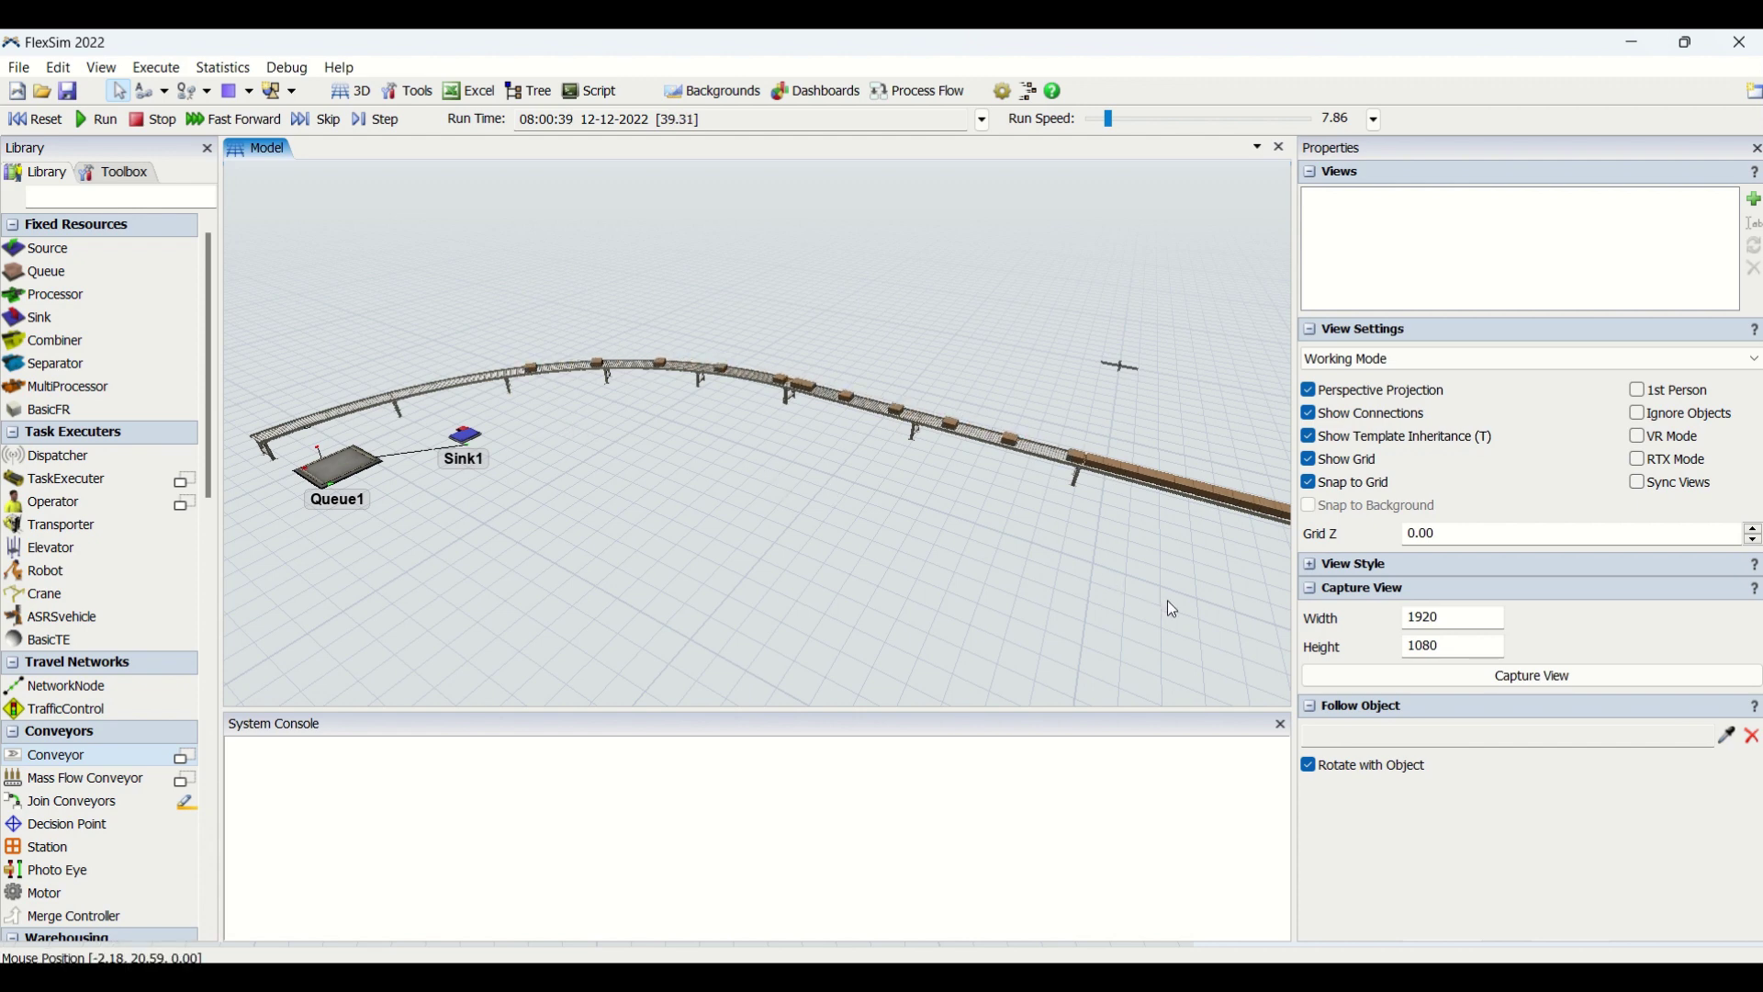
{"action": "right_click_drag", "start_coordinate": [1166, 598], "coordinate": [892, 577]}
{"action": "scroll", "coordinate": [1077, 571], "scroll_direction": "up", "scroll_amount": 2}
{"action": "scroll", "coordinate": [1077, 570], "scroll_direction": "up", "scroll_amount": 3}
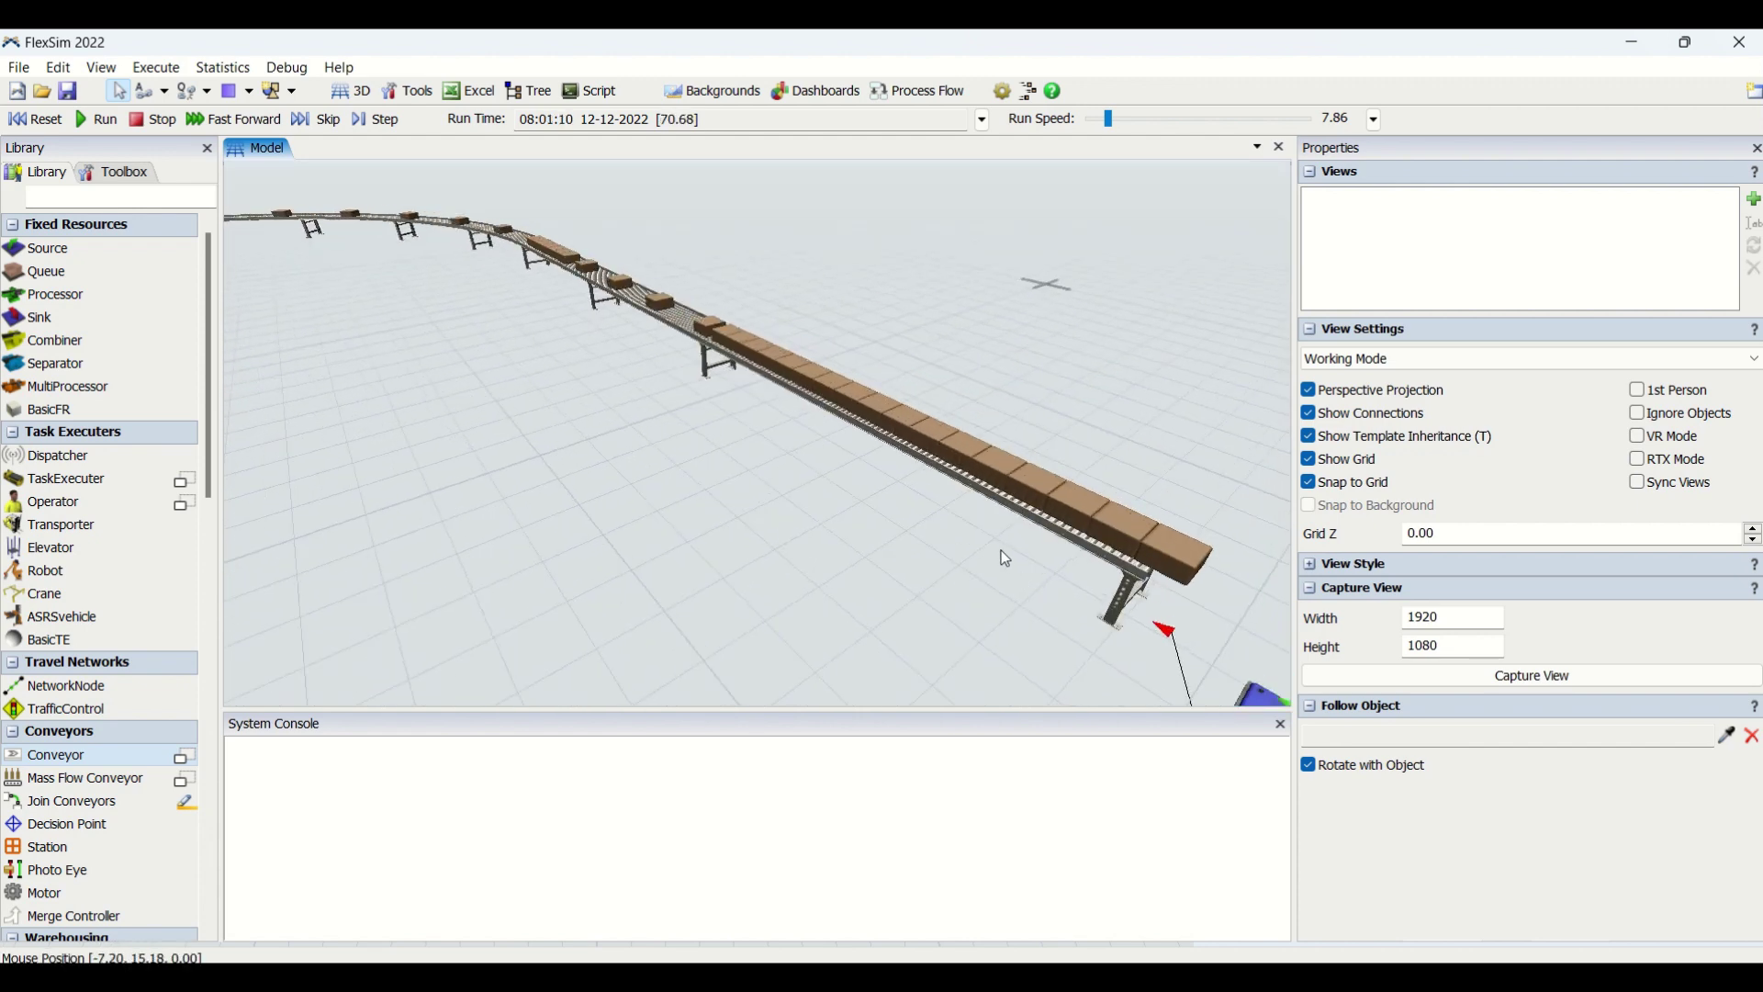
{"action": "scroll", "coordinate": [779, 553], "scroll_direction": "up", "scroll_amount": 4}
{"action": "left_click_drag", "start_coordinate": [778, 553], "coordinate": [635, 565]}
{"action": "mouse_move", "coordinate": [502, 434]}
{"action": "left_mouse_down"}
{"action": "mouse_move", "coordinate": [443, 402]}
{"action": "mouse_move", "coordinate": [476, 433]}
{"action": "left_mouse_up"}
{"action": "left_click_drag", "start_coordinate": [425, 336], "coordinate": [537, 496]}
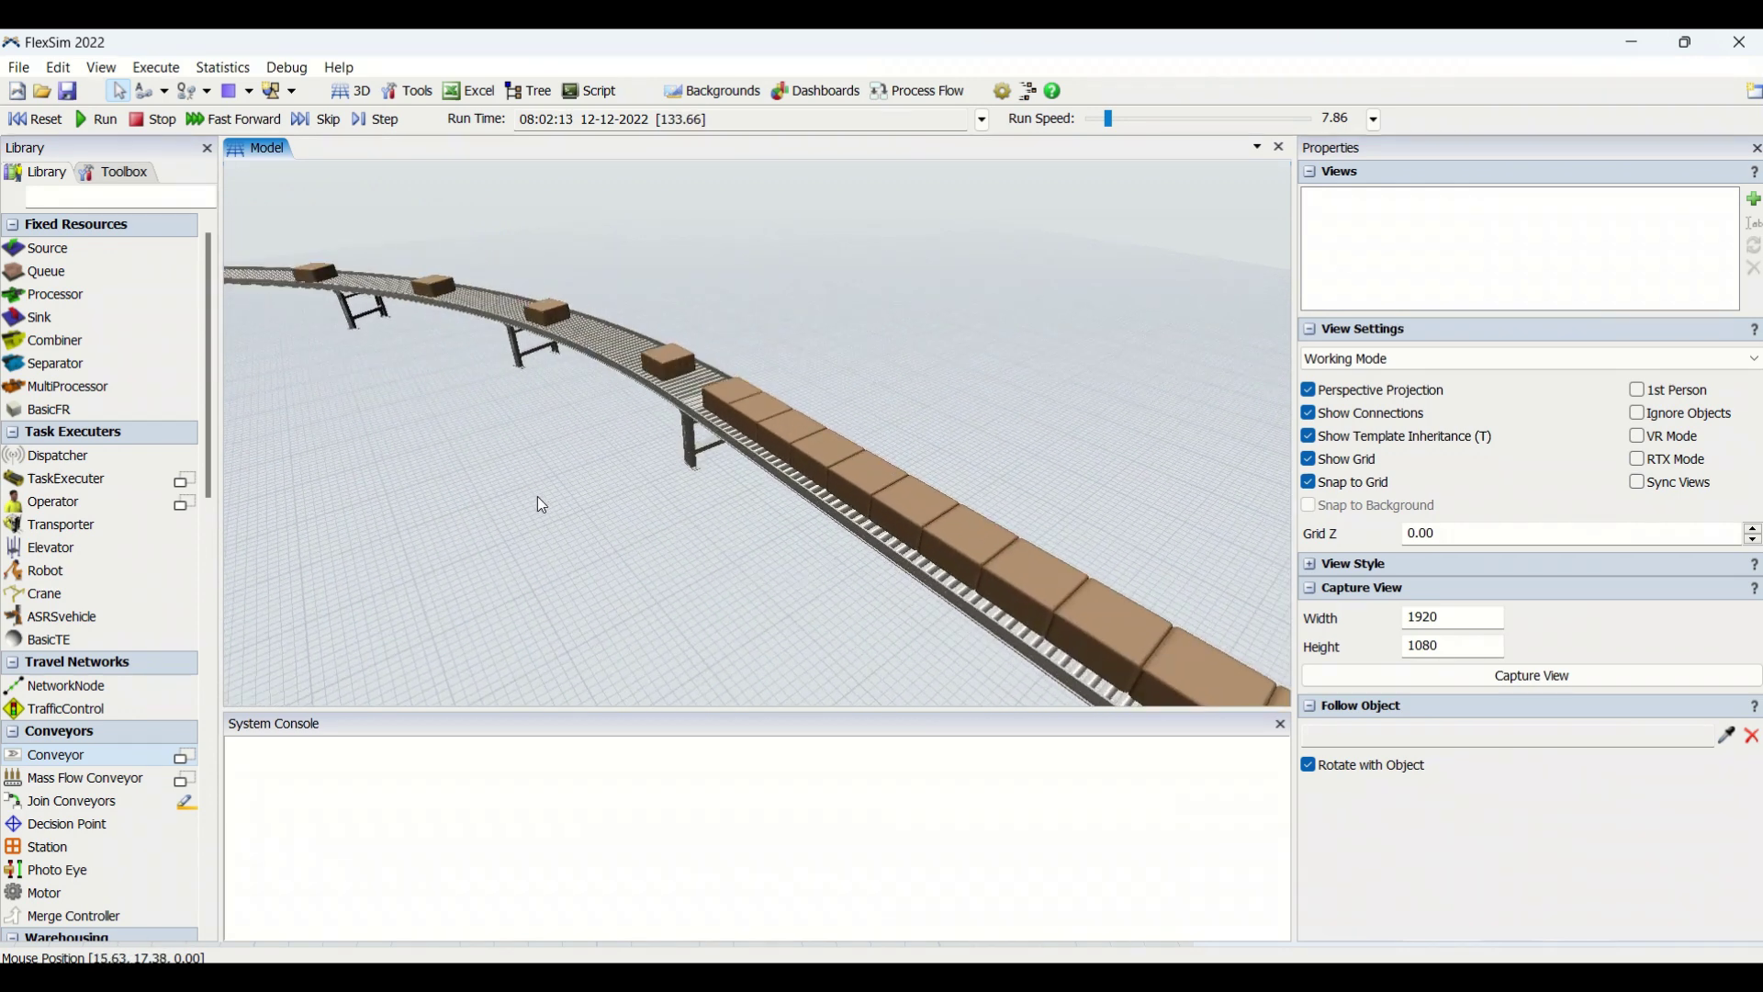
{"action": "left_click_drag", "start_coordinate": [448, 406], "coordinate": [833, 493]}
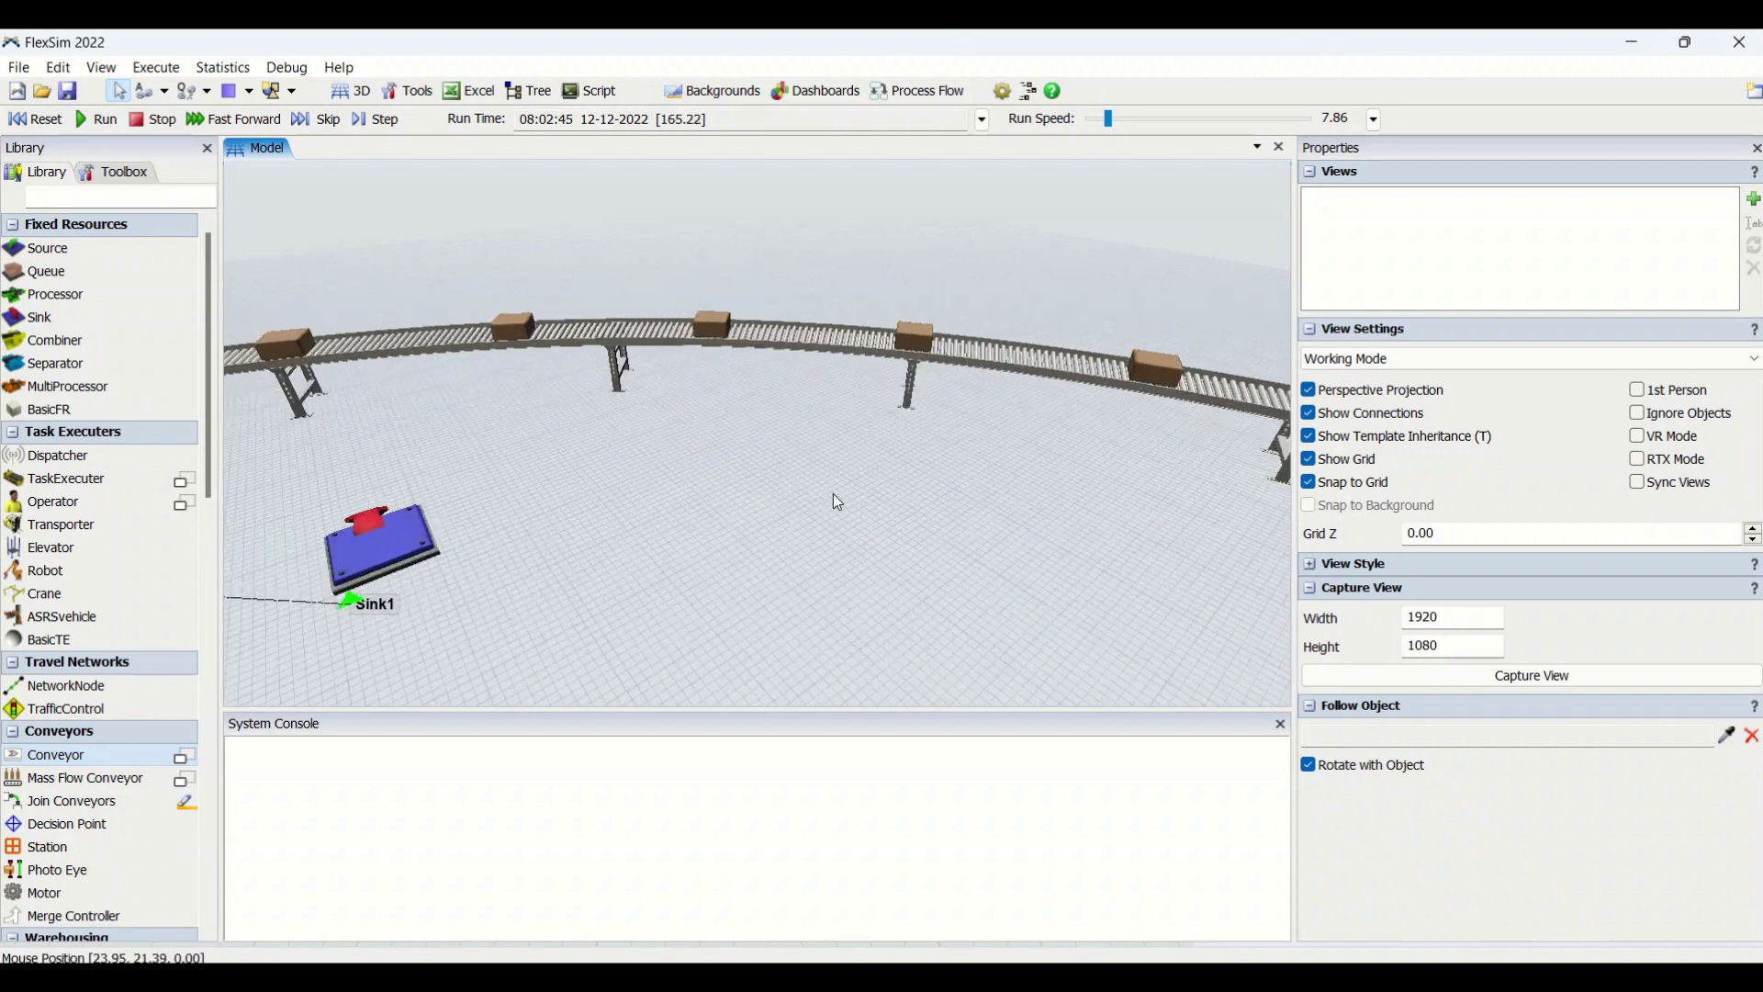
{"action": "left_click_drag", "start_coordinate": [542, 494], "coordinate": [520, 448]}
{"action": "scroll", "coordinate": [832, 488], "scroll_direction": "down", "scroll_amount": 5}
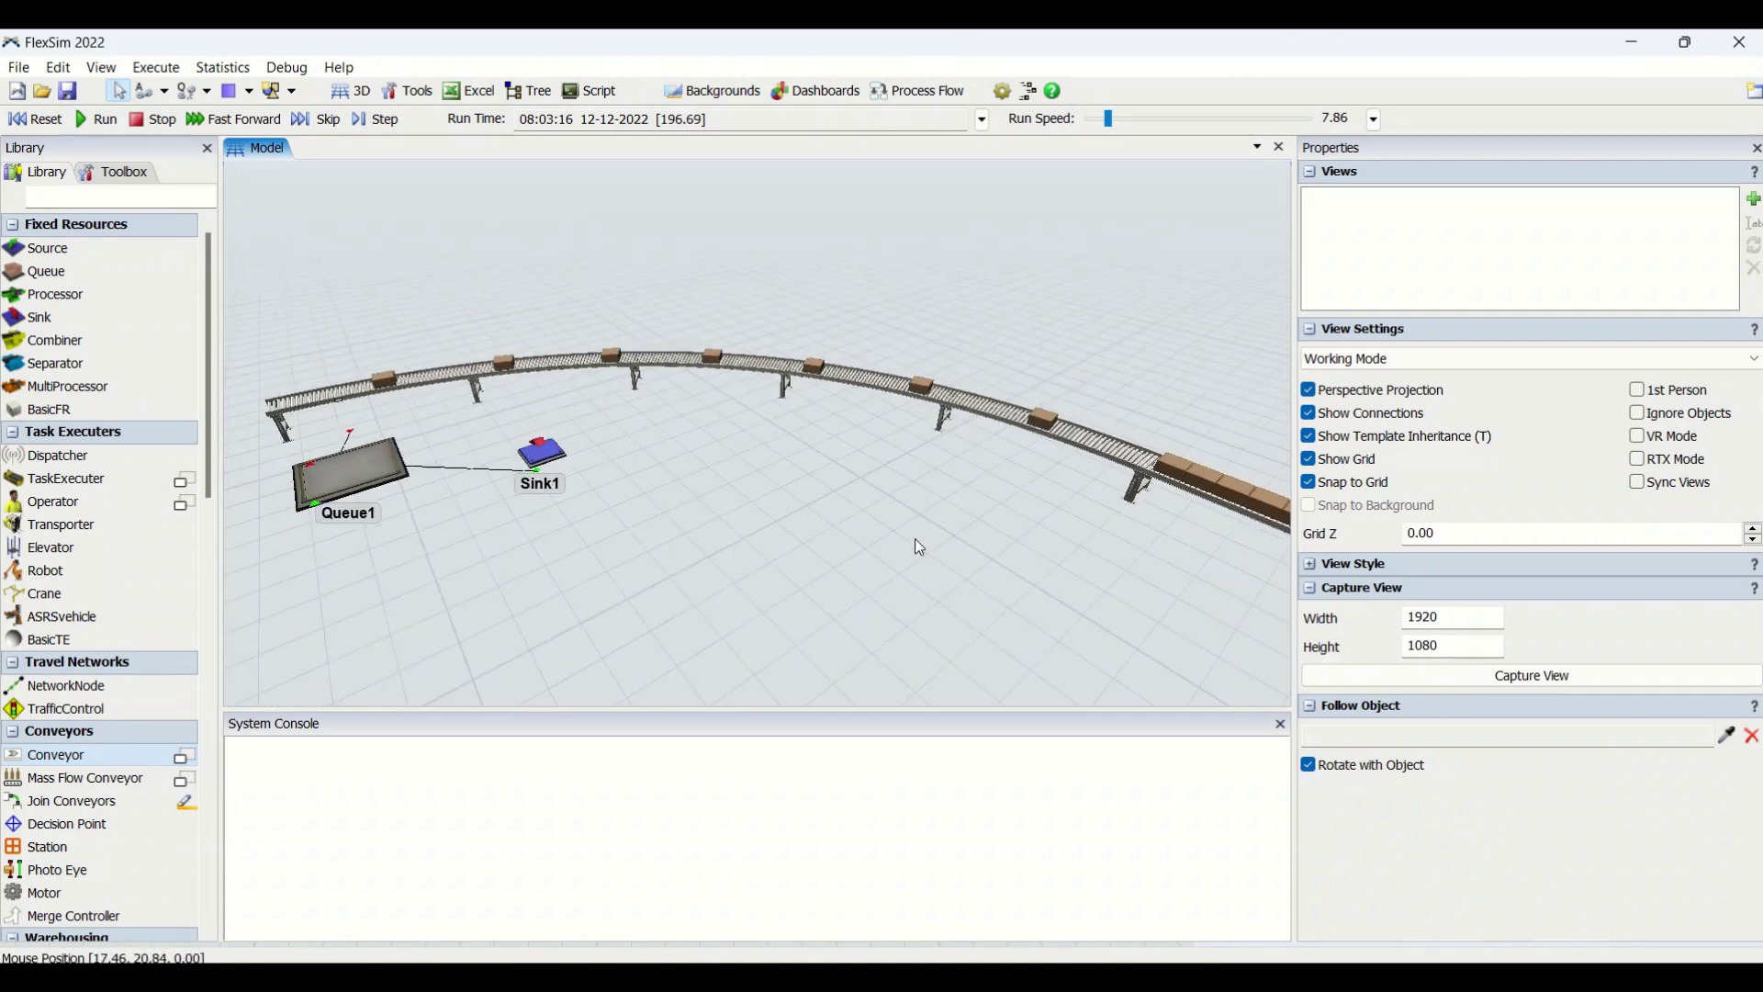